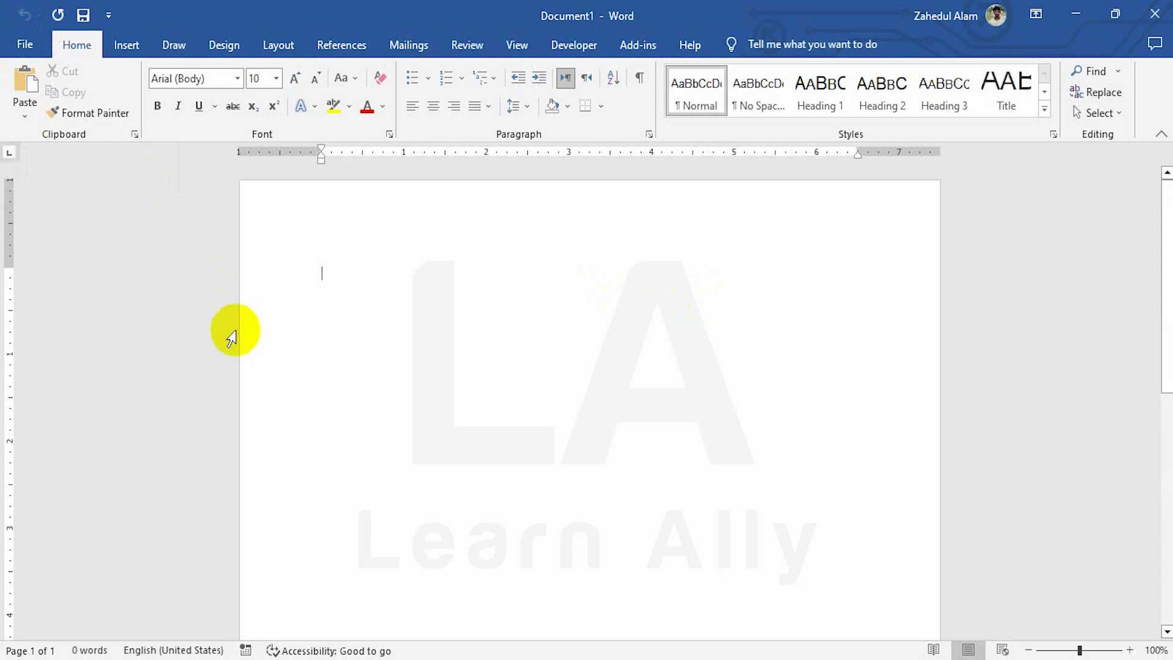
Open the File backstage Home page listing new-document templates and recently opened documents
left_click(34, 49)
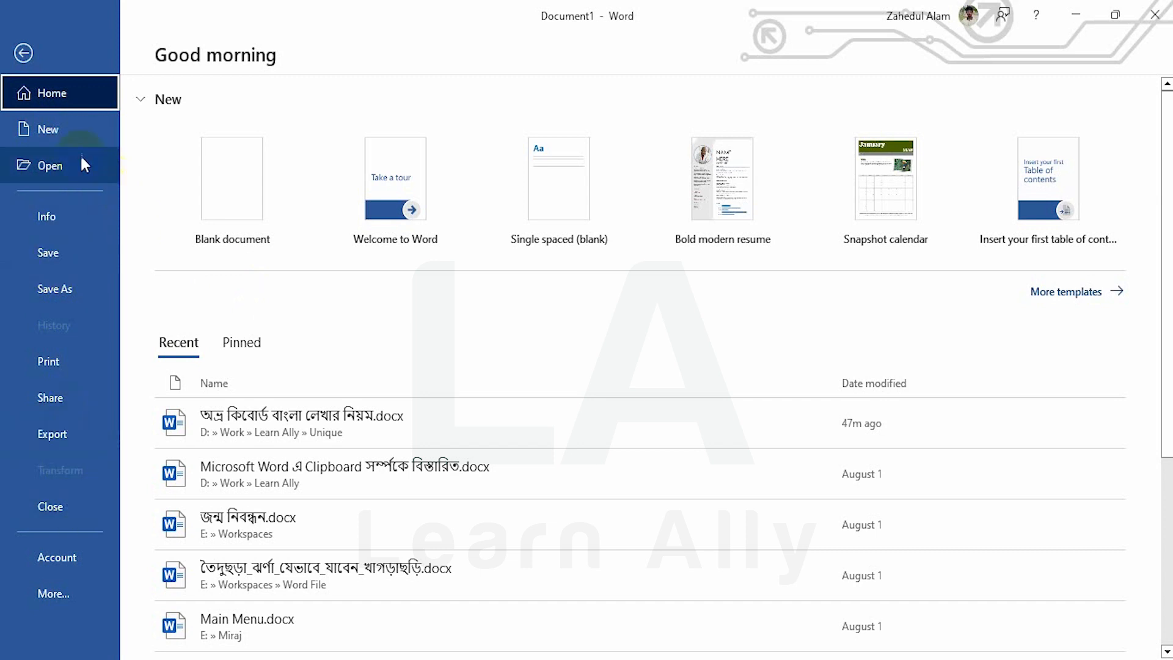
Browse the New page templates and preview the Welcome to Word template
left_click(59, 126)
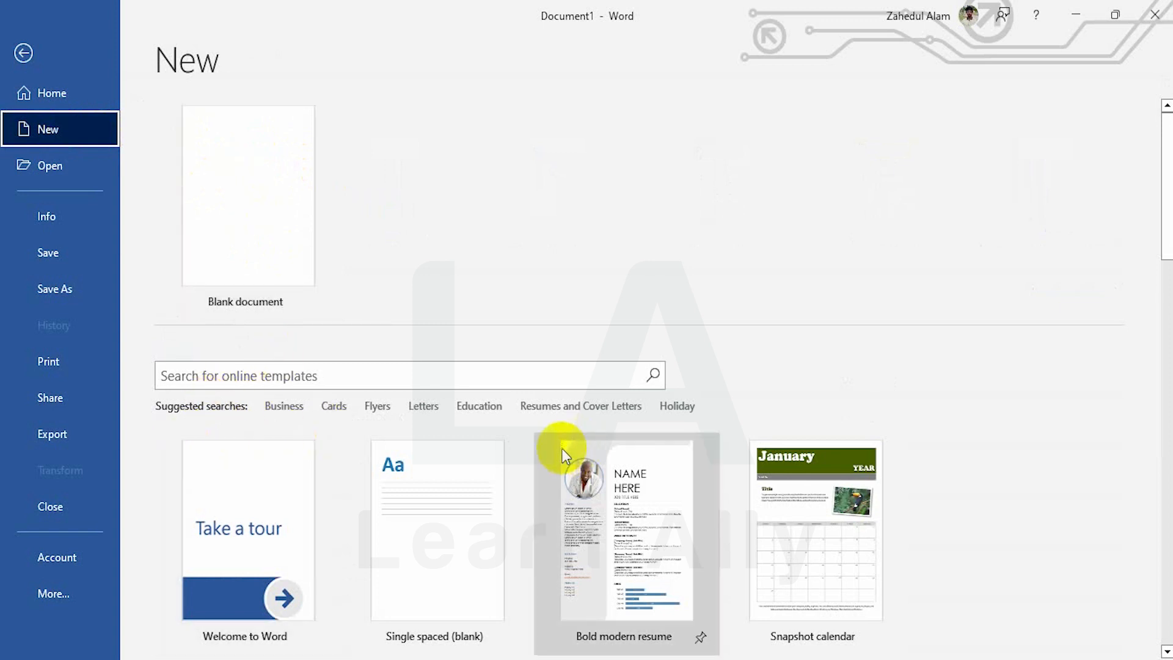
scroll(560, 449, "down", 5)
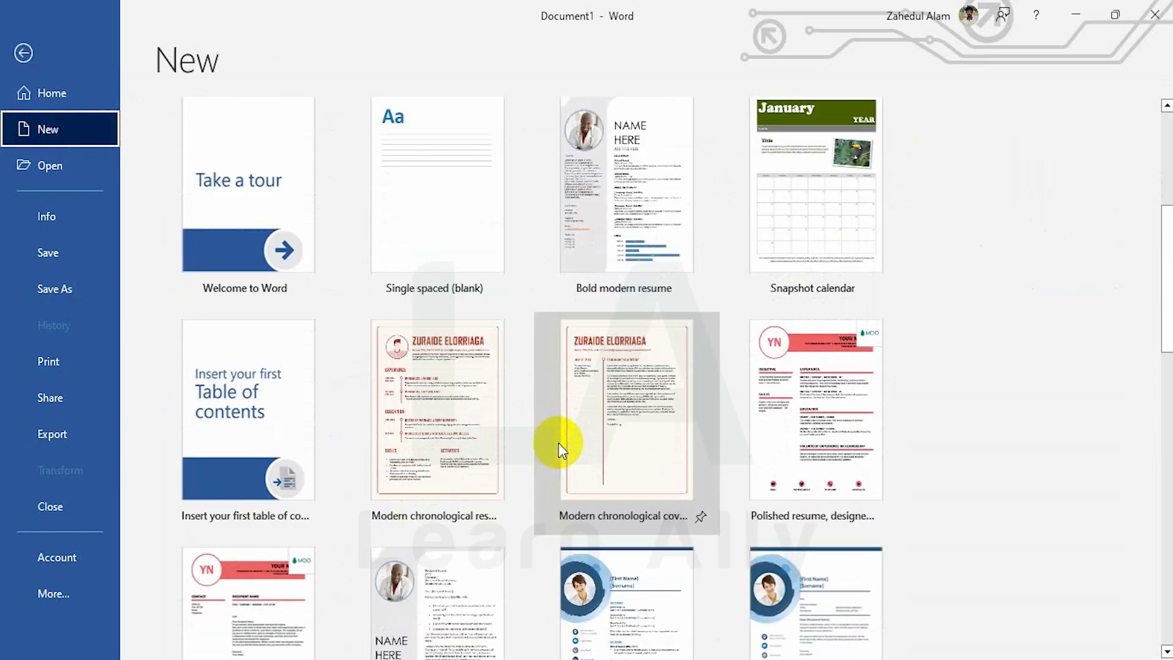
scroll(558, 443, "up", 3)
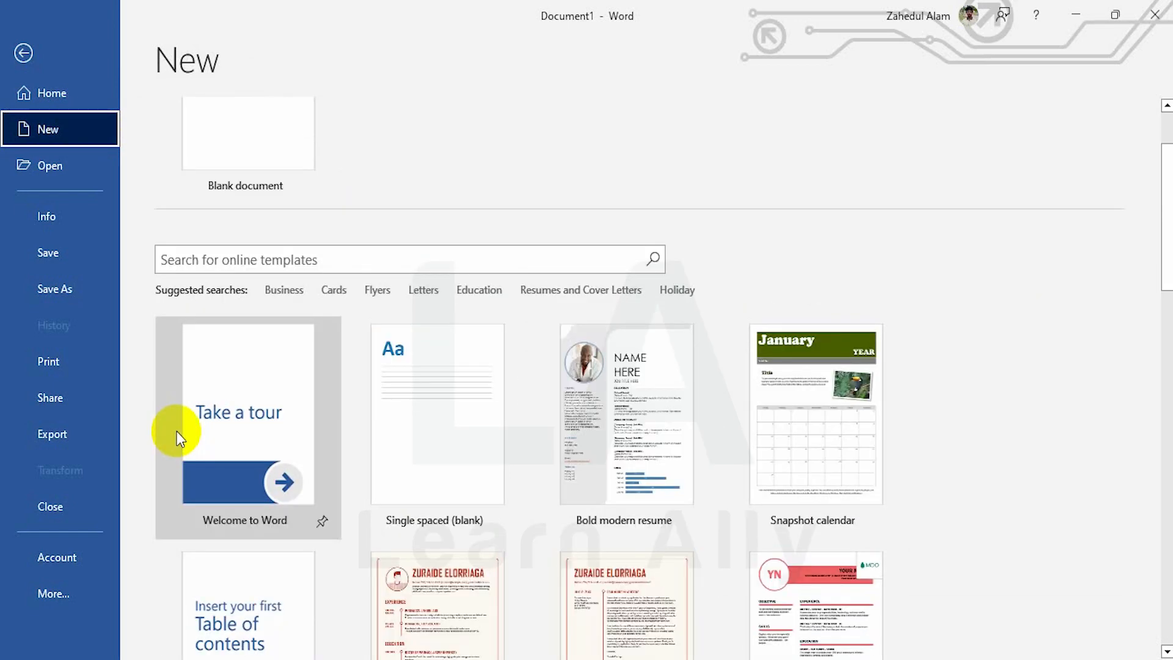
left_click(267, 413)
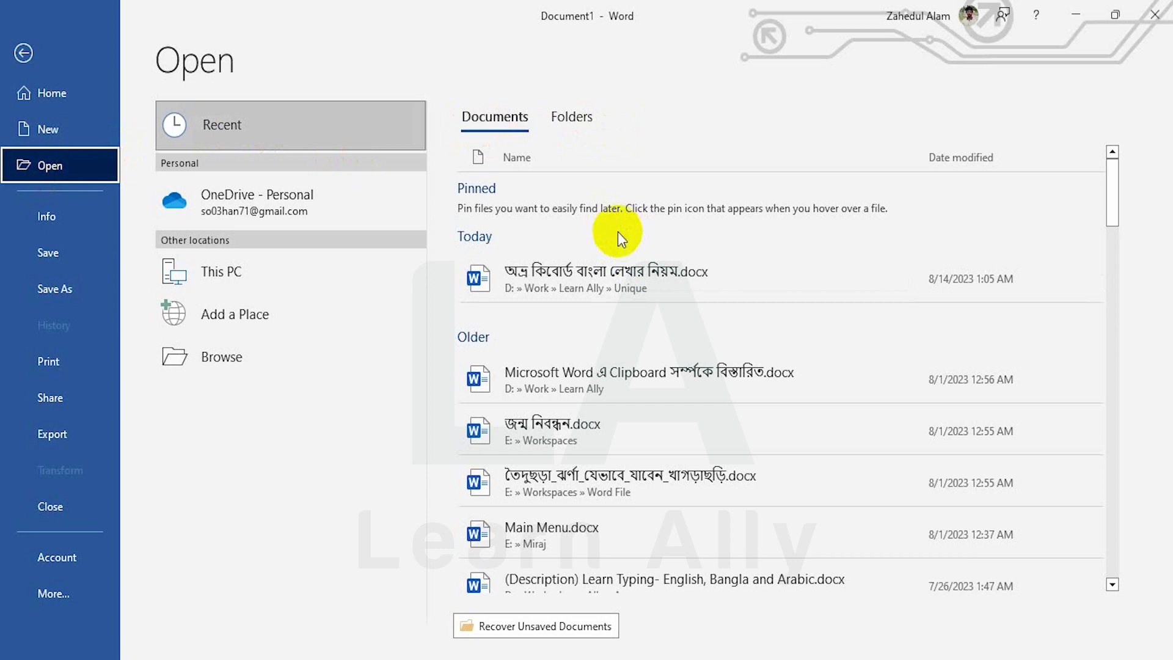
left_click(573, 118)
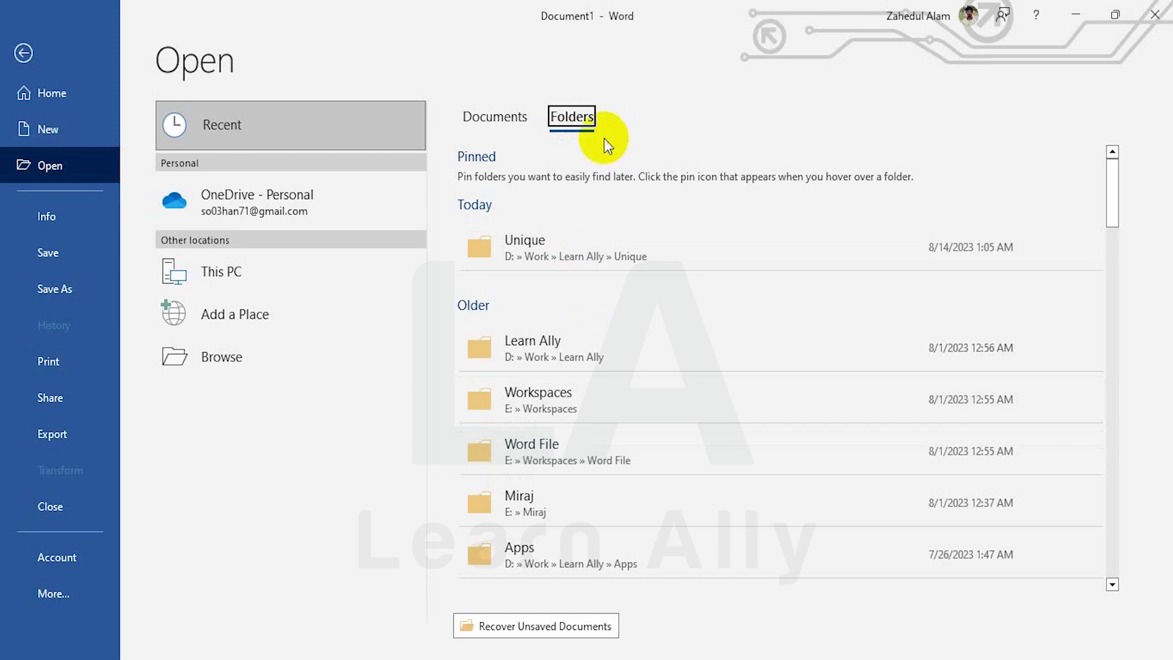
left_click(490, 128)
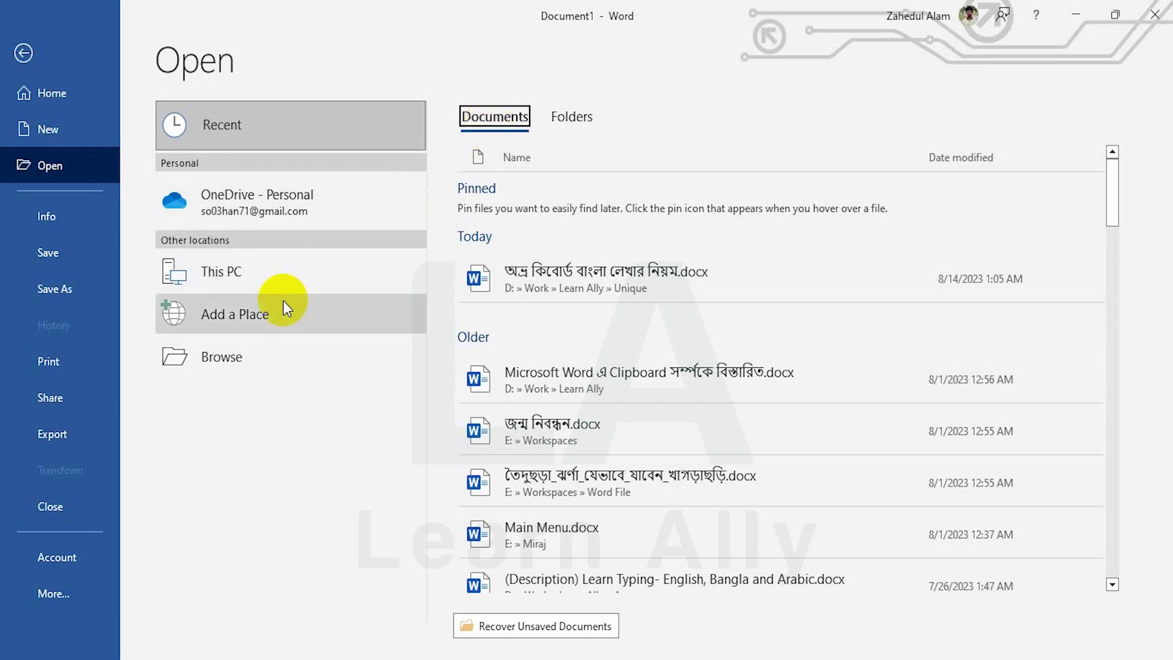
left_click(224, 361)
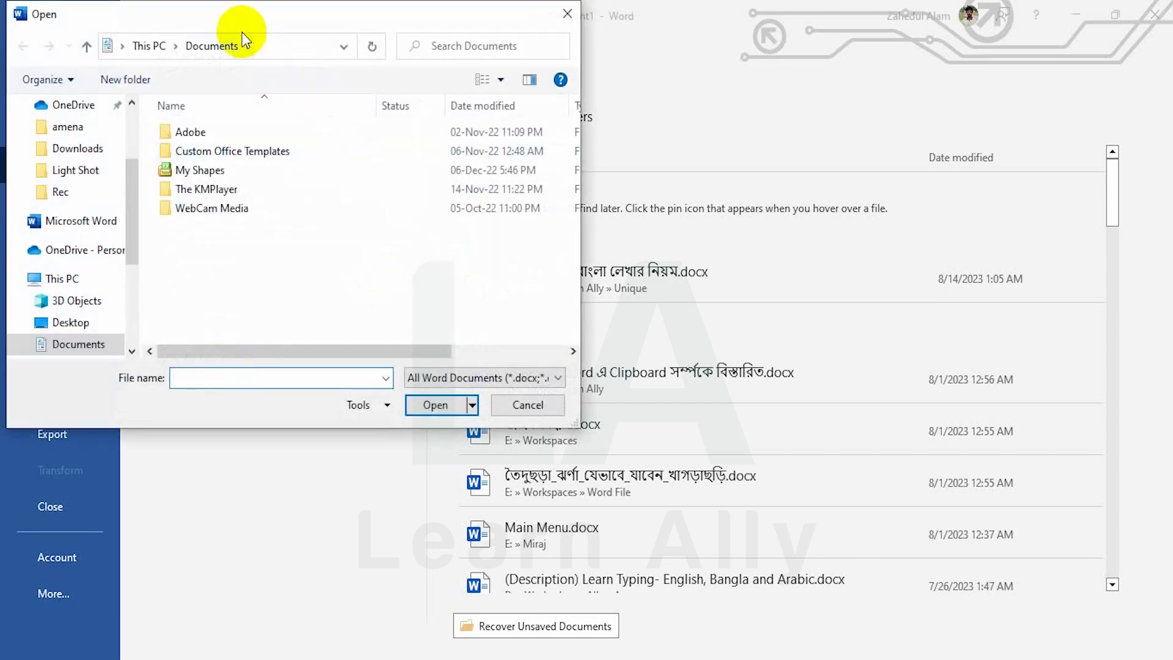
left_click_drag(242, 30, 327, 45)
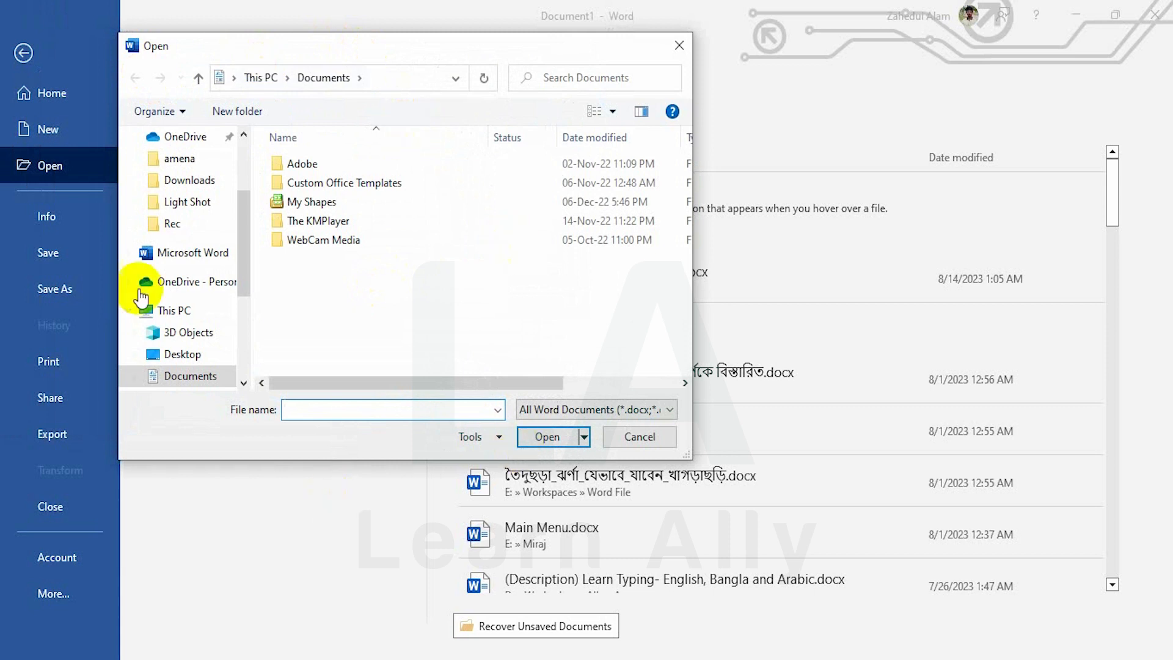
scroll(239, 236, "down", 3)
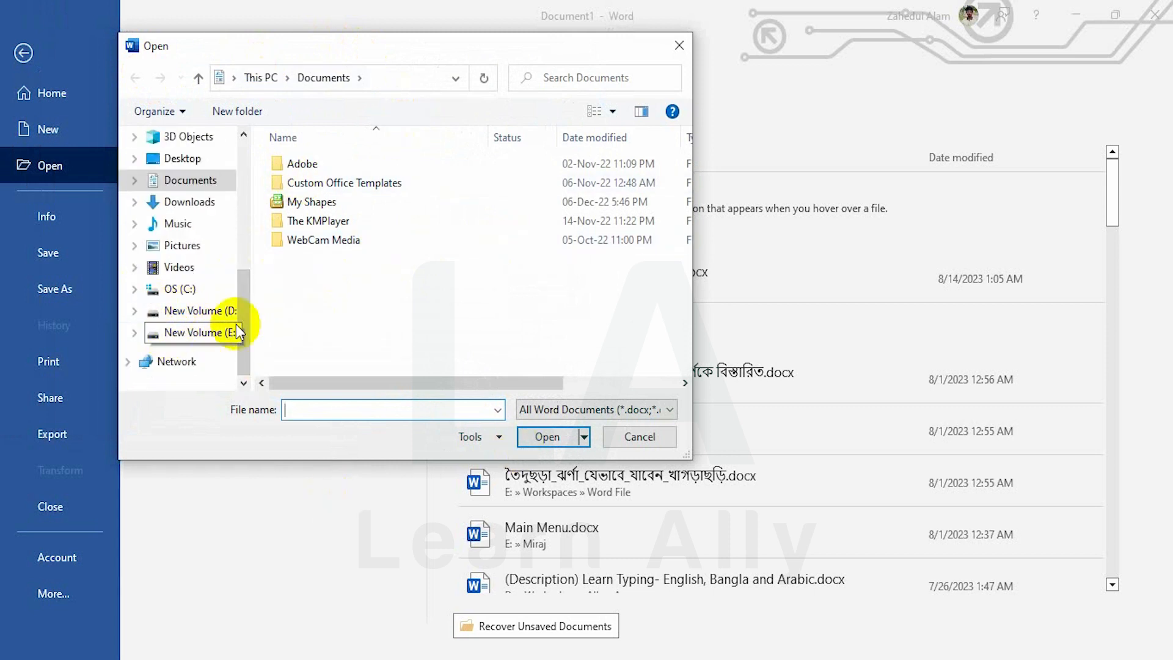
scroll(229, 275, "up", 5)
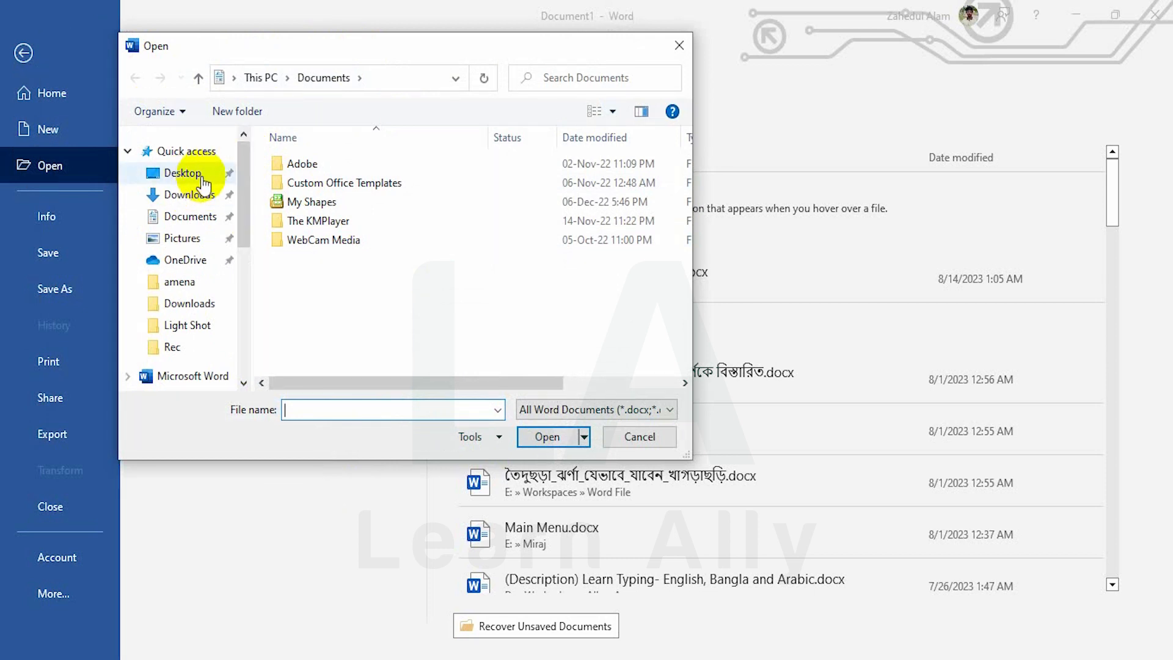
key("Escape")
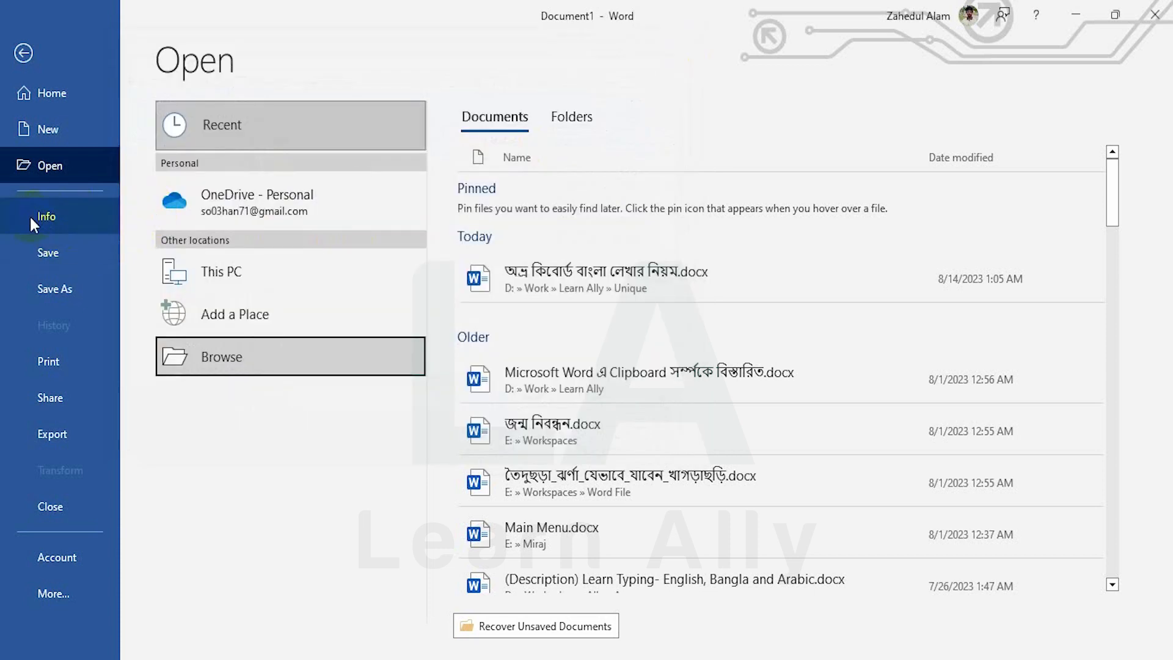
Save the blank document to the Desktop as Doc1.docx and move its icon near the top
left_click(49, 258)
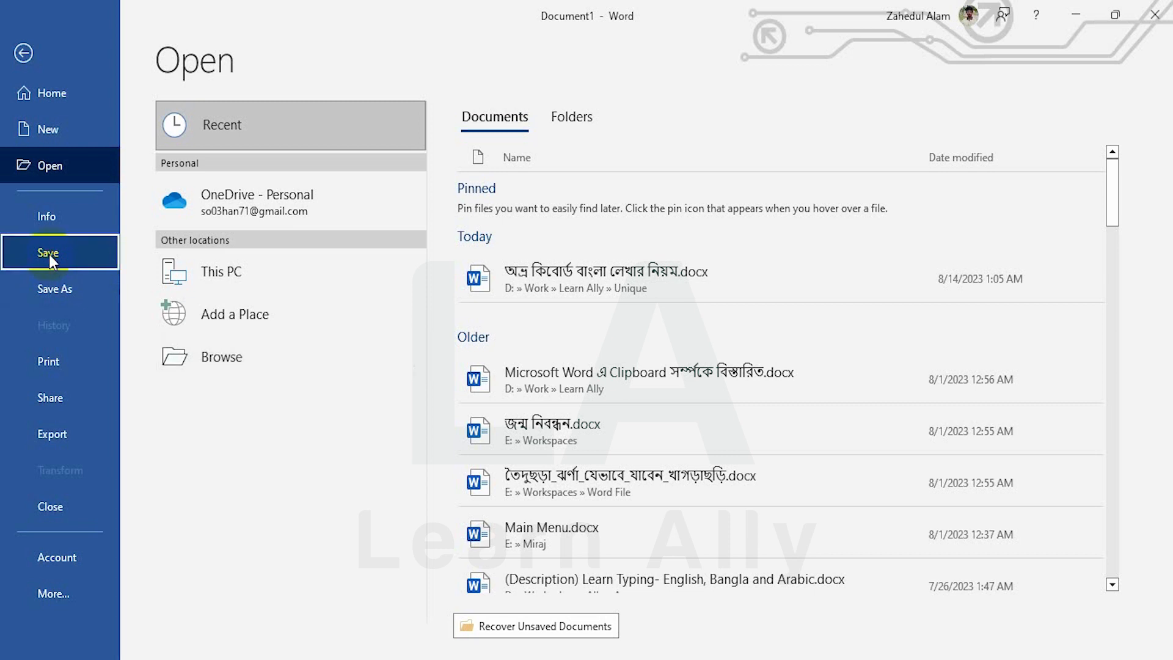
left_click(238, 361)
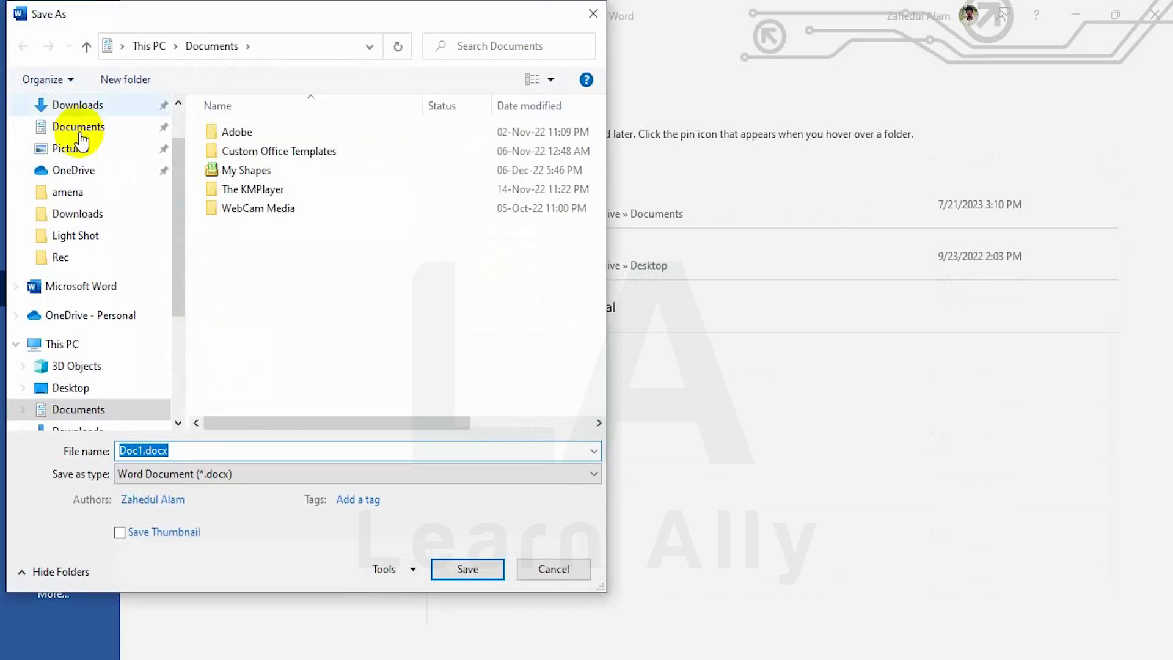
scroll(178, 183, "up", 1)
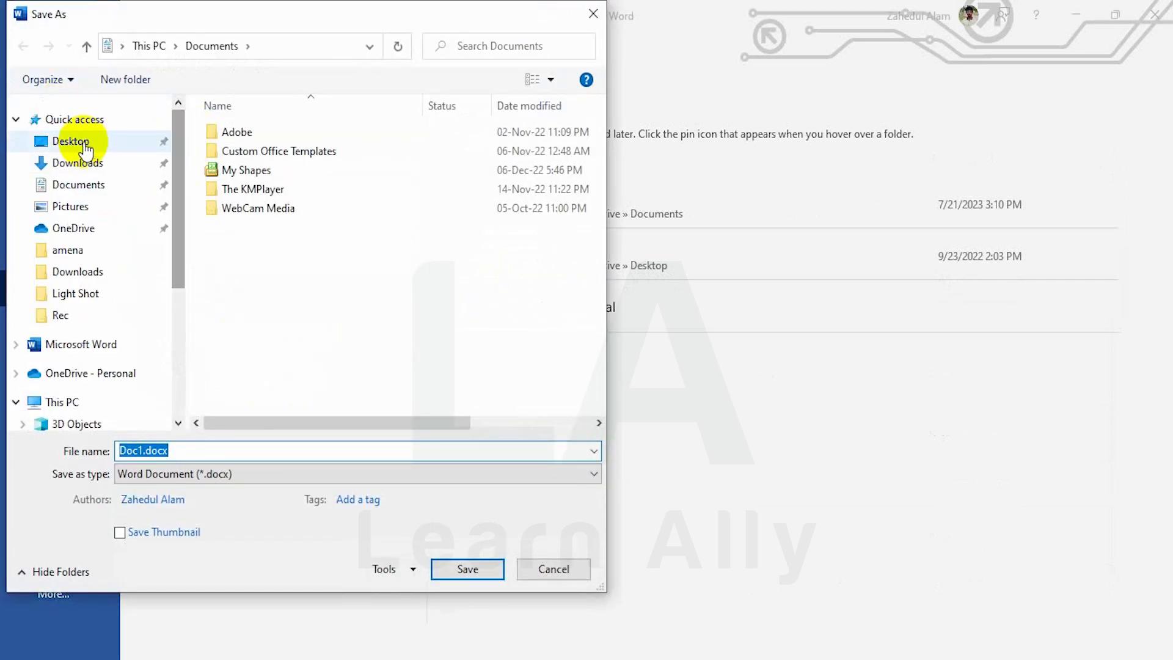
left_click(85, 149)
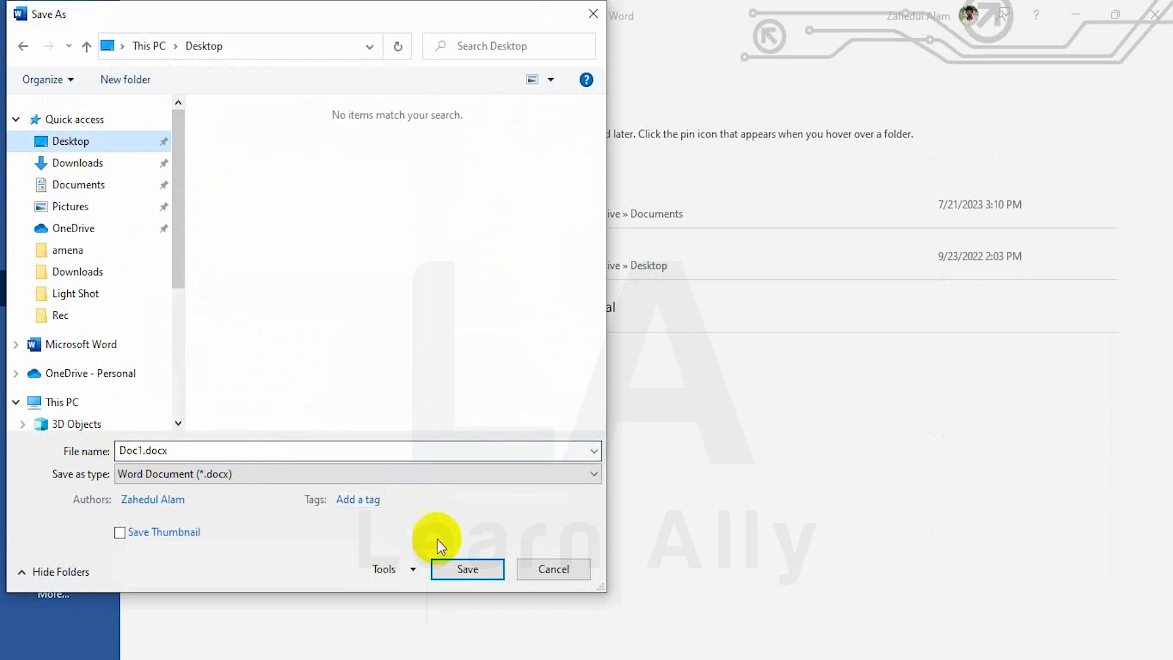
left_click(461, 569)
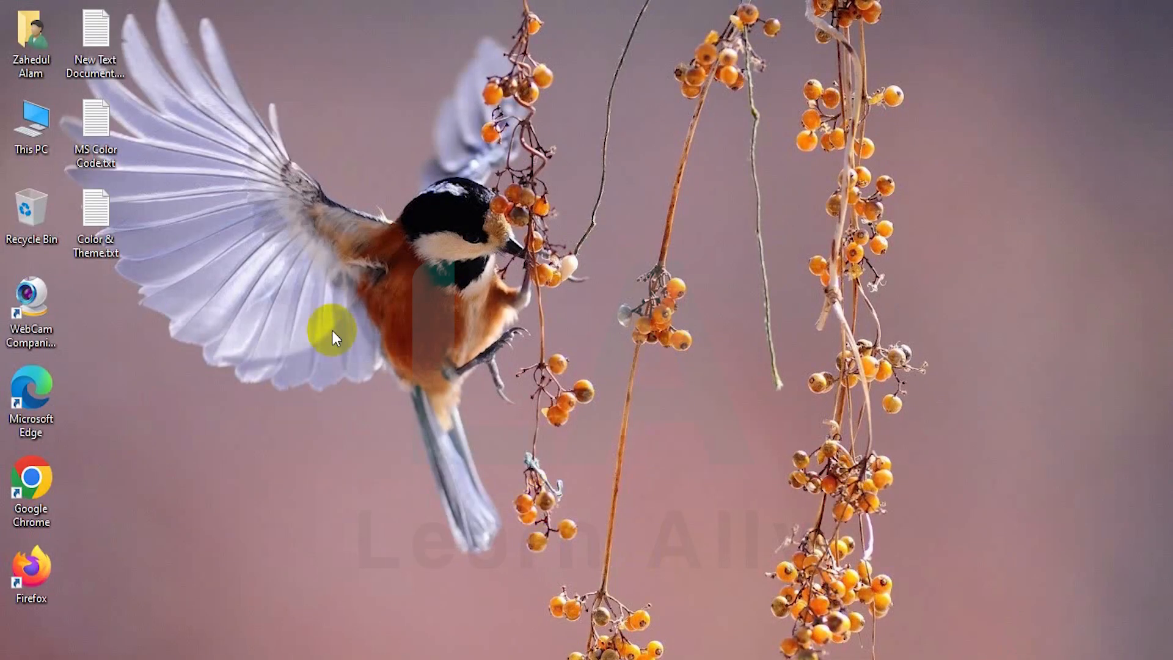
left_click_drag(98, 320, 384, 160)
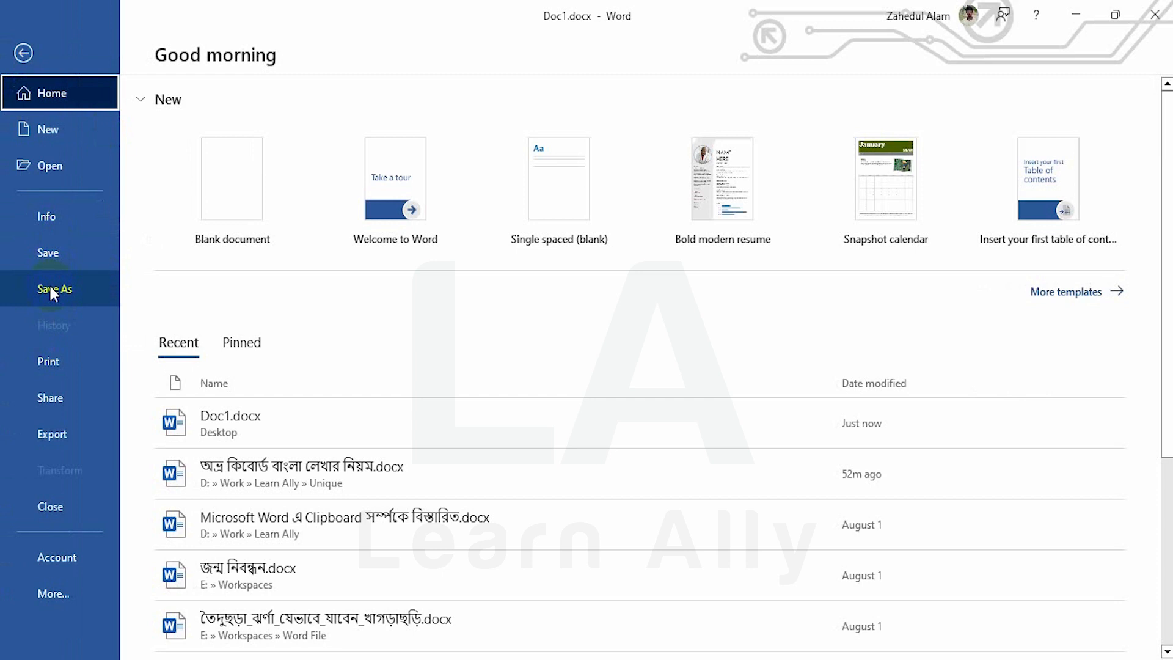
Save another copy of the document to the Desktop as Doc11.docx
left_click(51, 289)
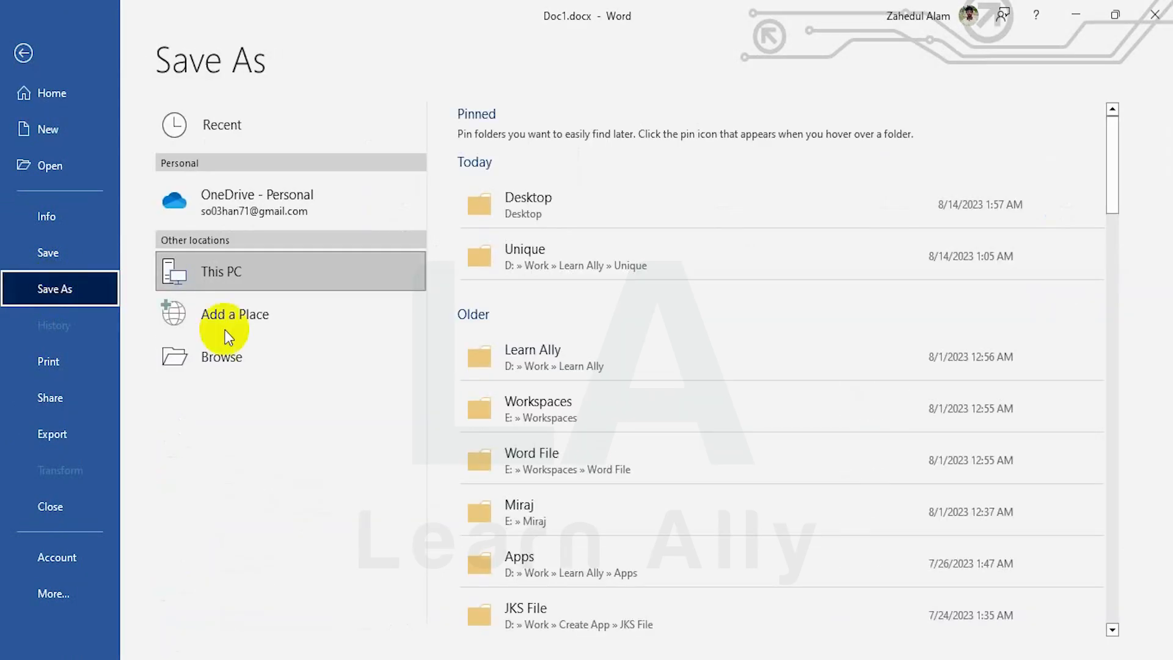
left_click(244, 357)
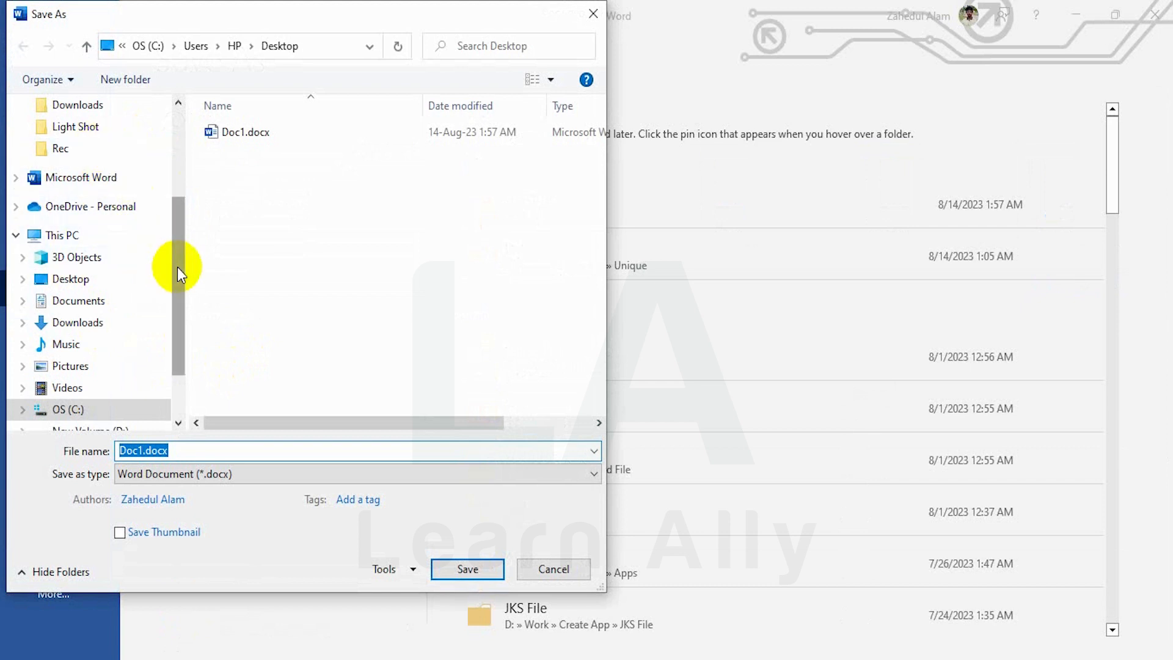
left_click_drag(177, 266, 206, 108)
left_click(71, 140)
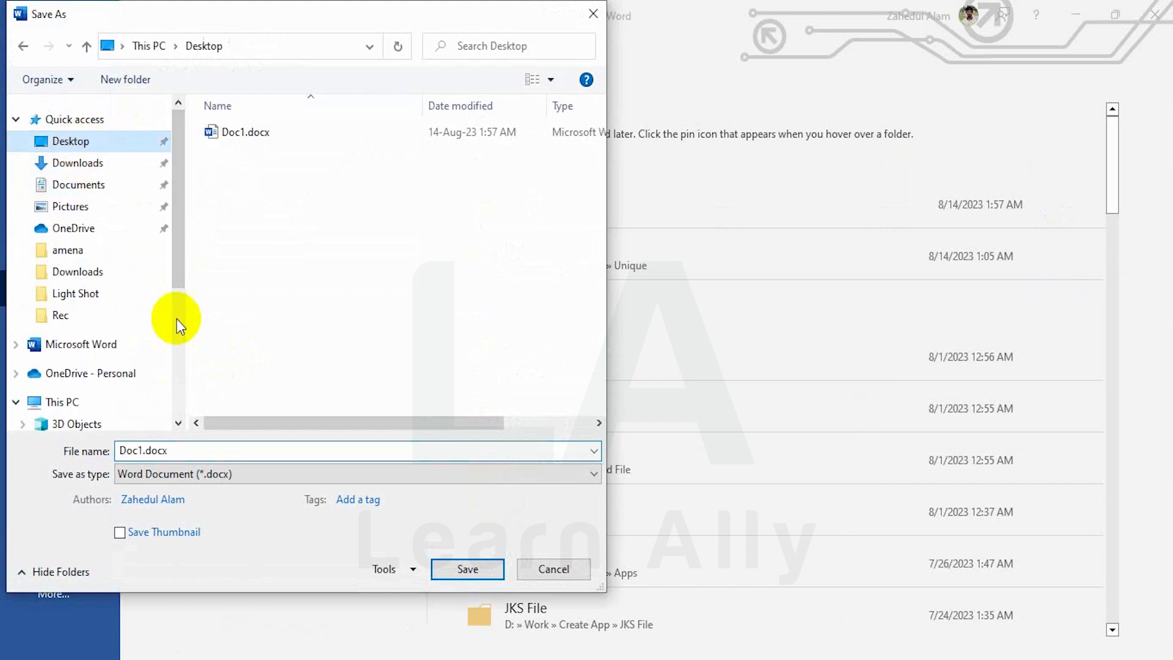
left_click(128, 451)
double_click(128, 450)
left_click(140, 451)
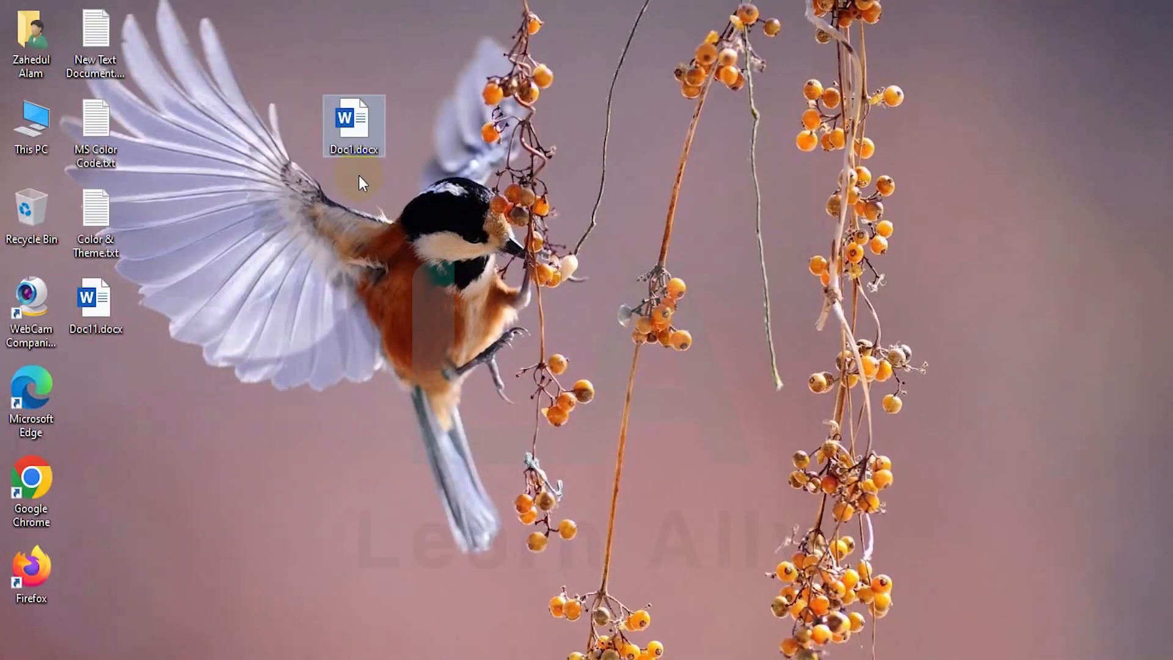
Place the Doc11.docx icon beside Doc1.docx and select both files
left_click_drag(95, 302, 422, 138)
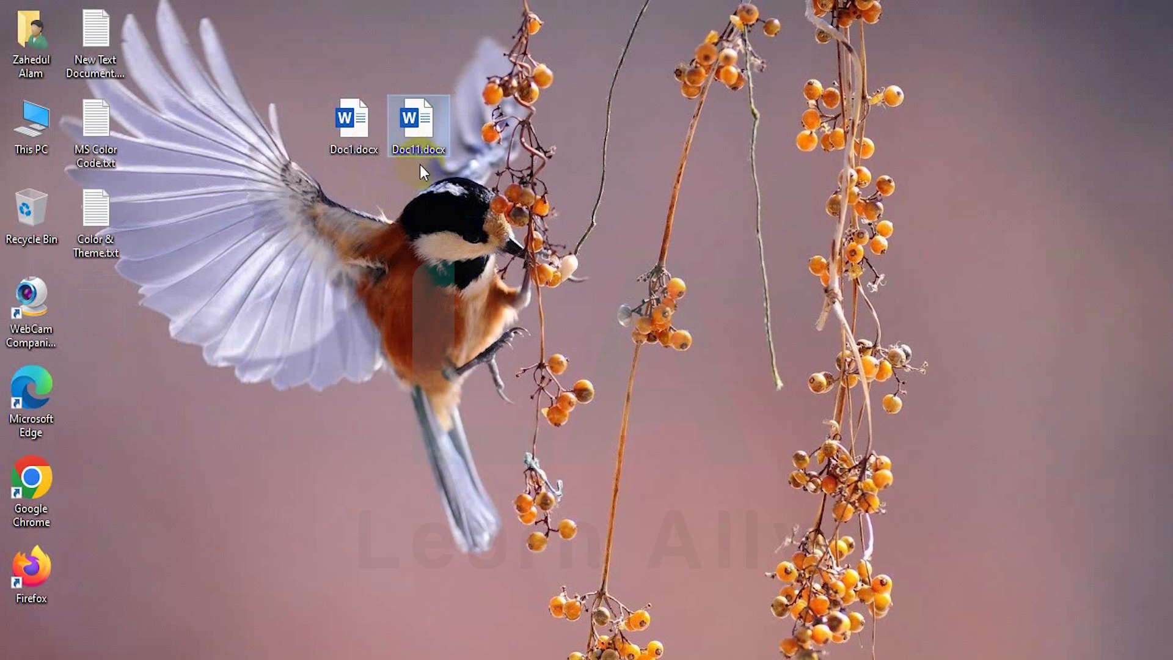
left_click(475, 182)
left_click_drag(475, 181, 297, 101)
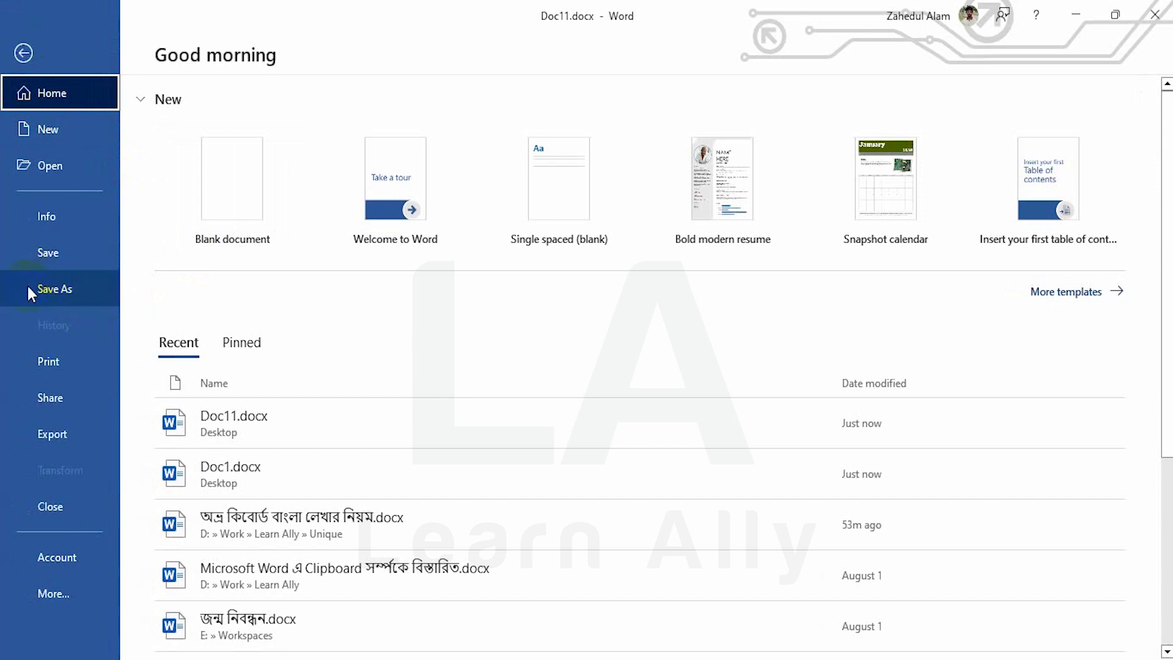
Open the recent document অভ্র কিবোর্ডে বাংলা লেখার নিয়ম.docx from the Open page
left_click(42, 367)
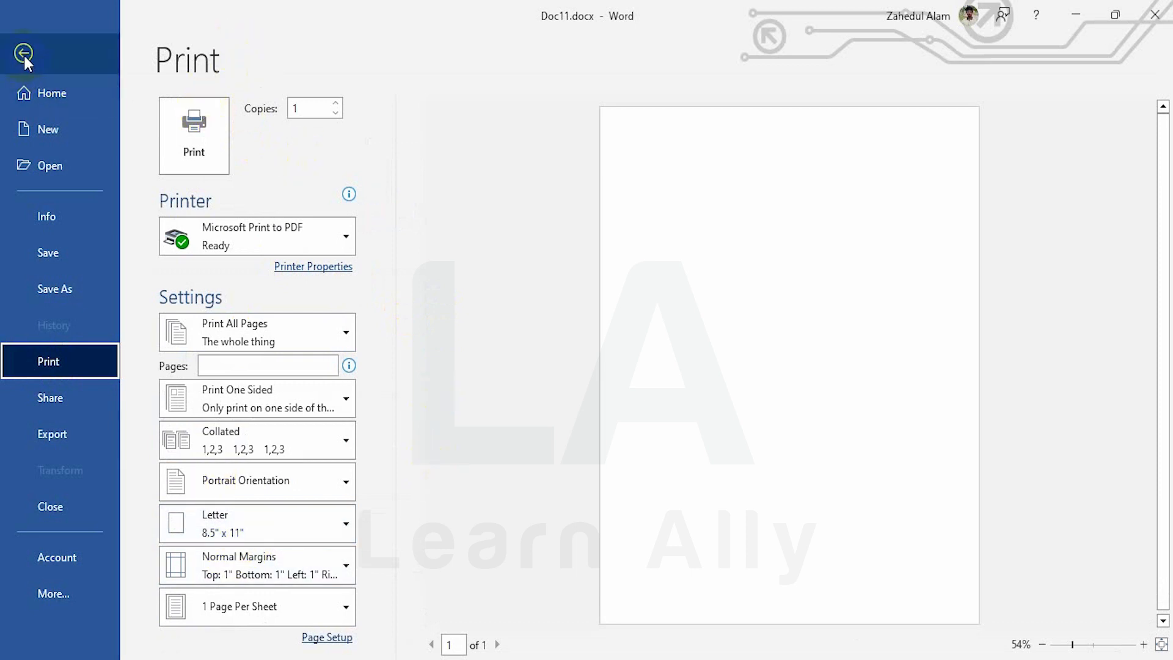
left_click(59, 170)
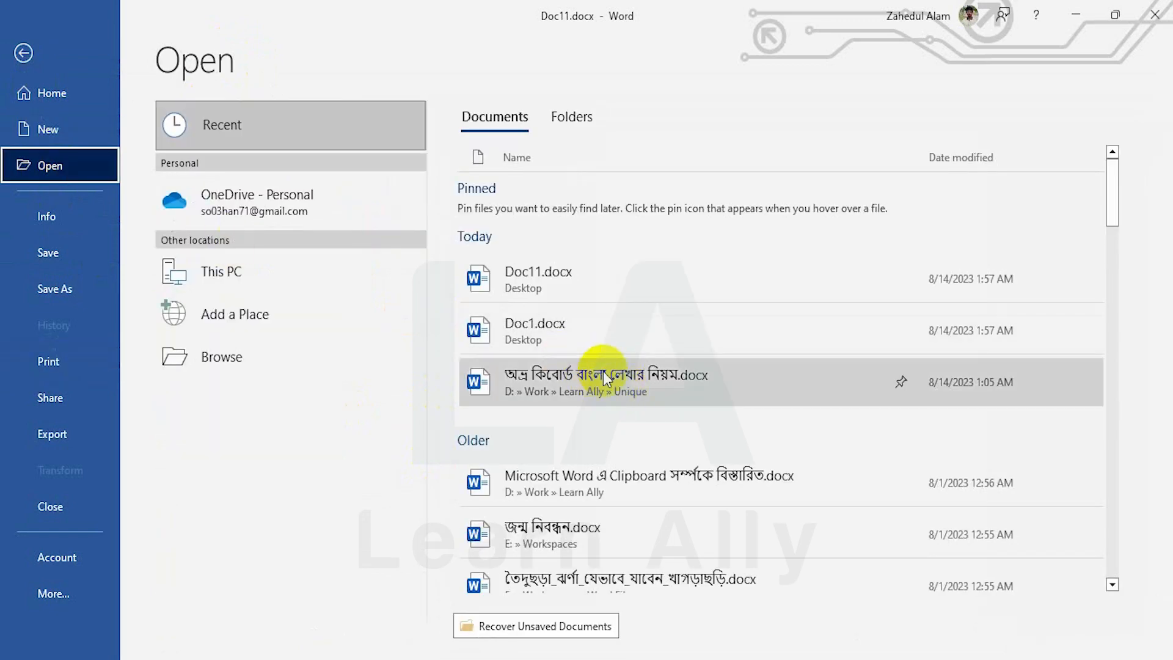
left_click(605, 379)
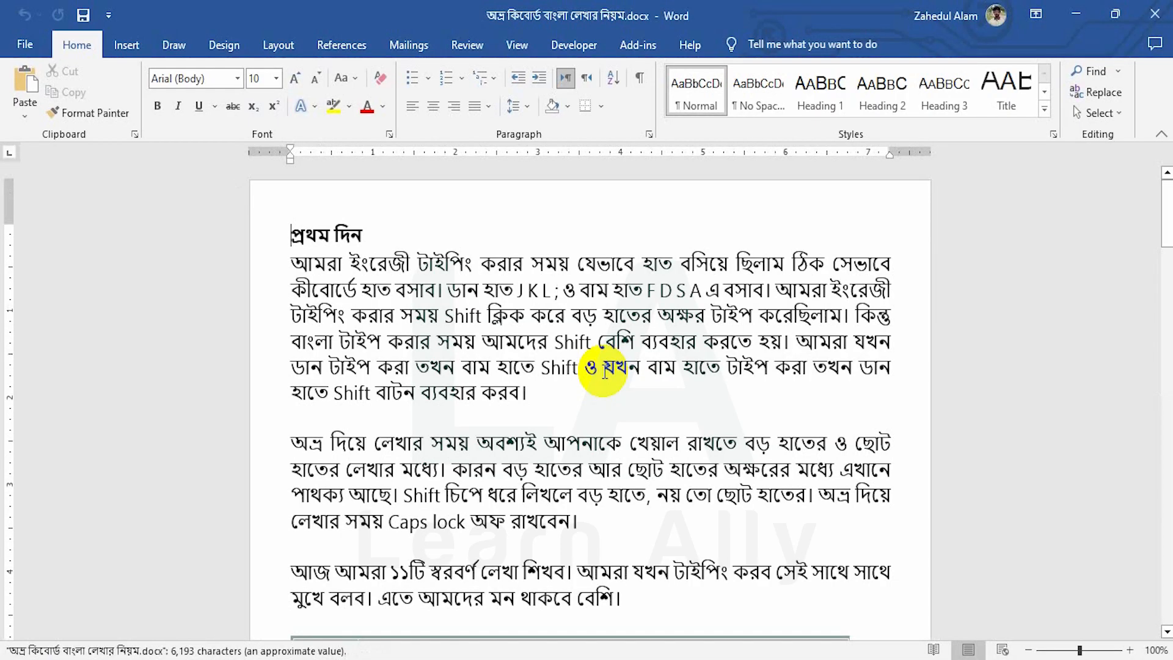
left_click(23, 47)
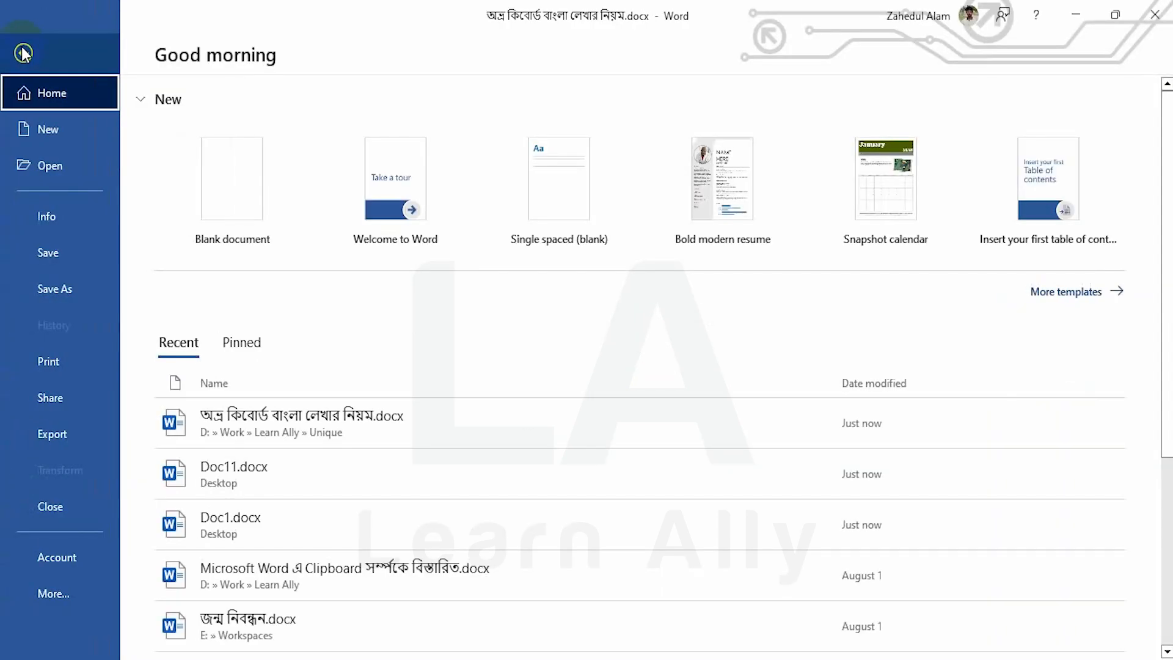
Review the printer list, keep Microsoft Print to PDF and all pages, then exit Print
left_click(64, 361)
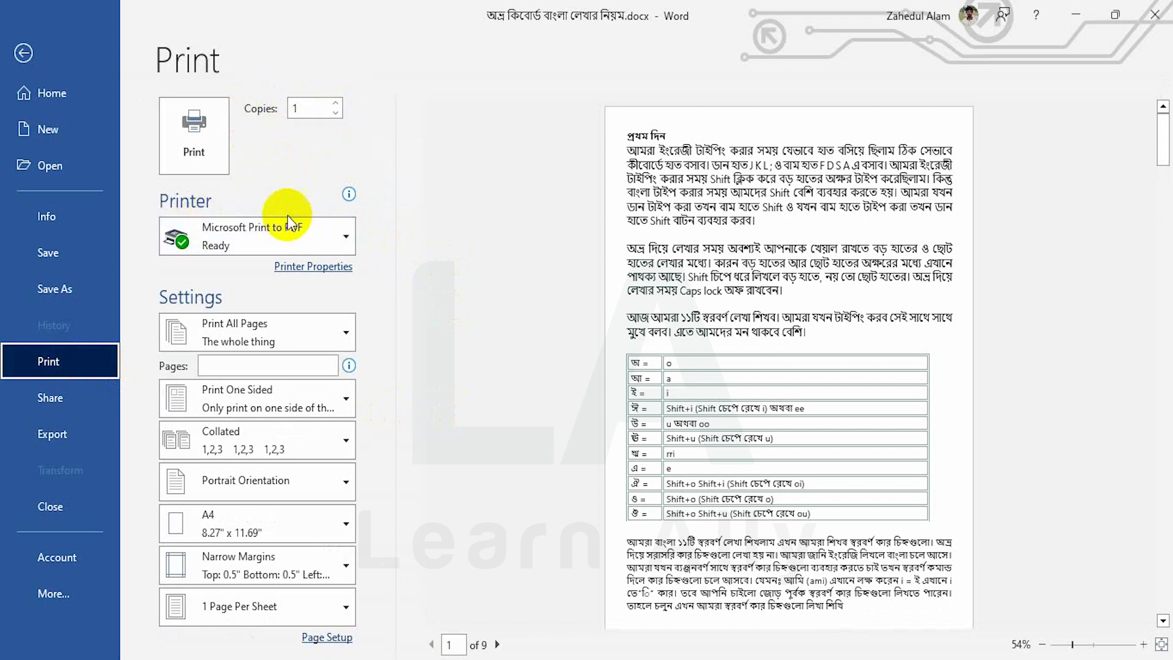
left_click(238, 236)
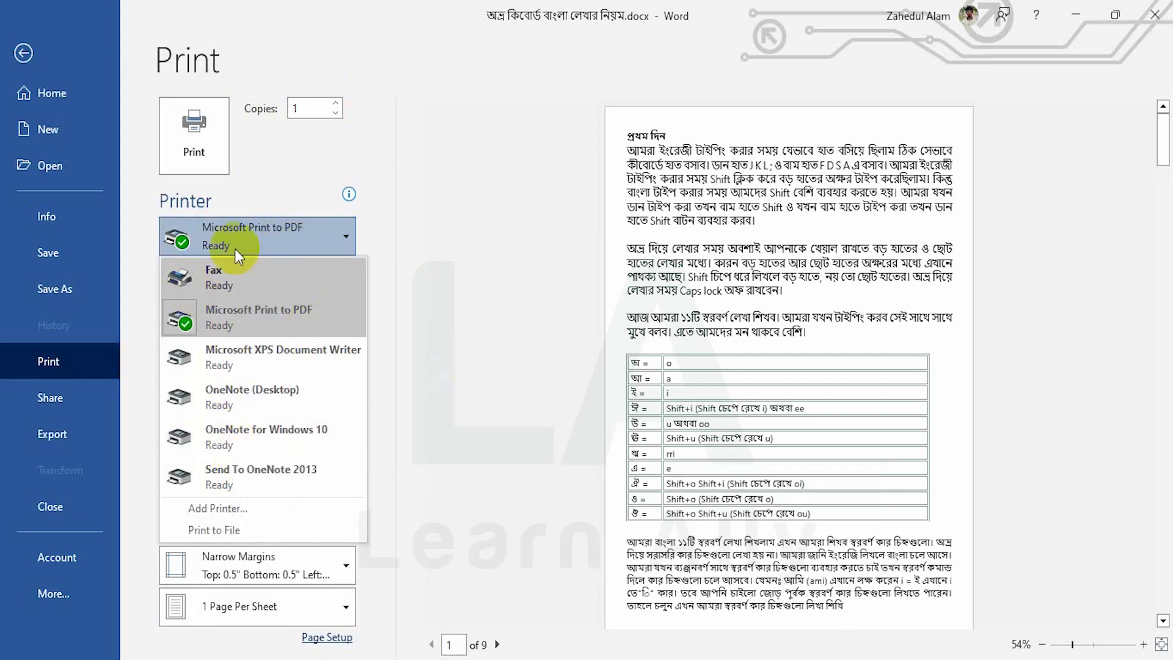
left_click(248, 237)
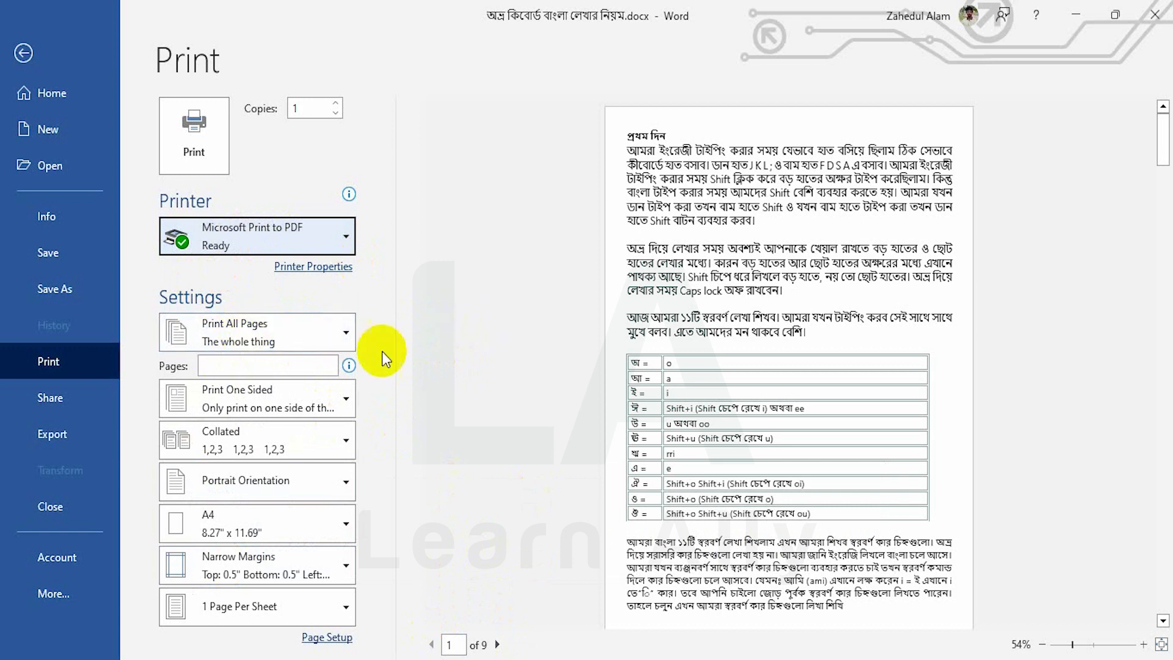
left_click(277, 324)
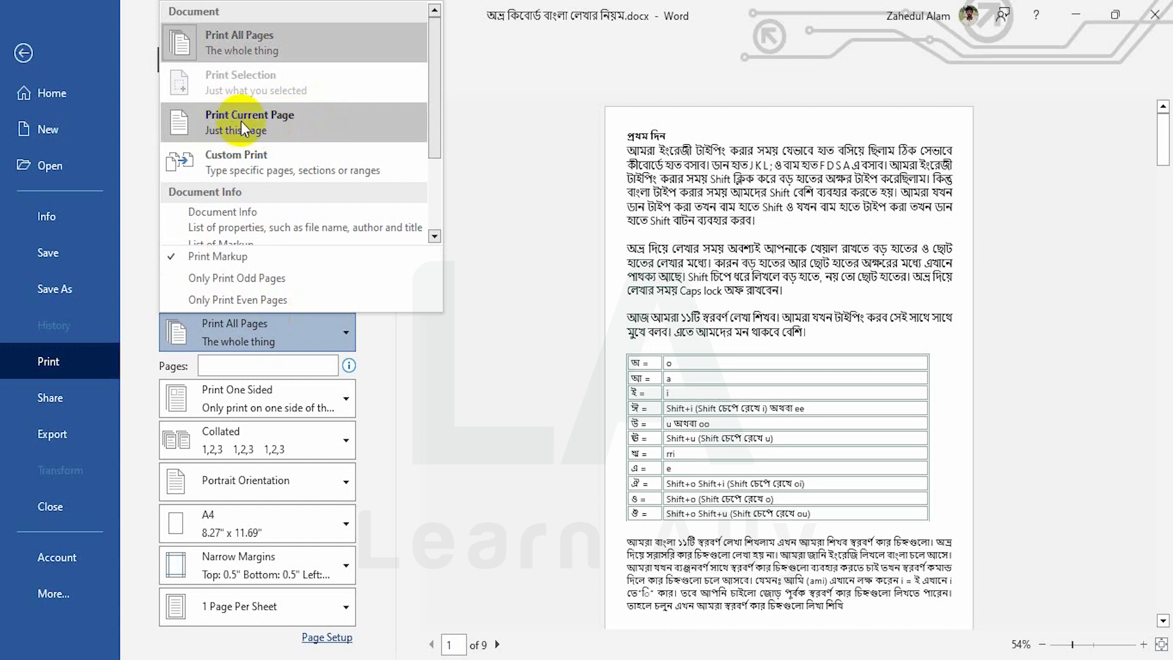
left_click(488, 117)
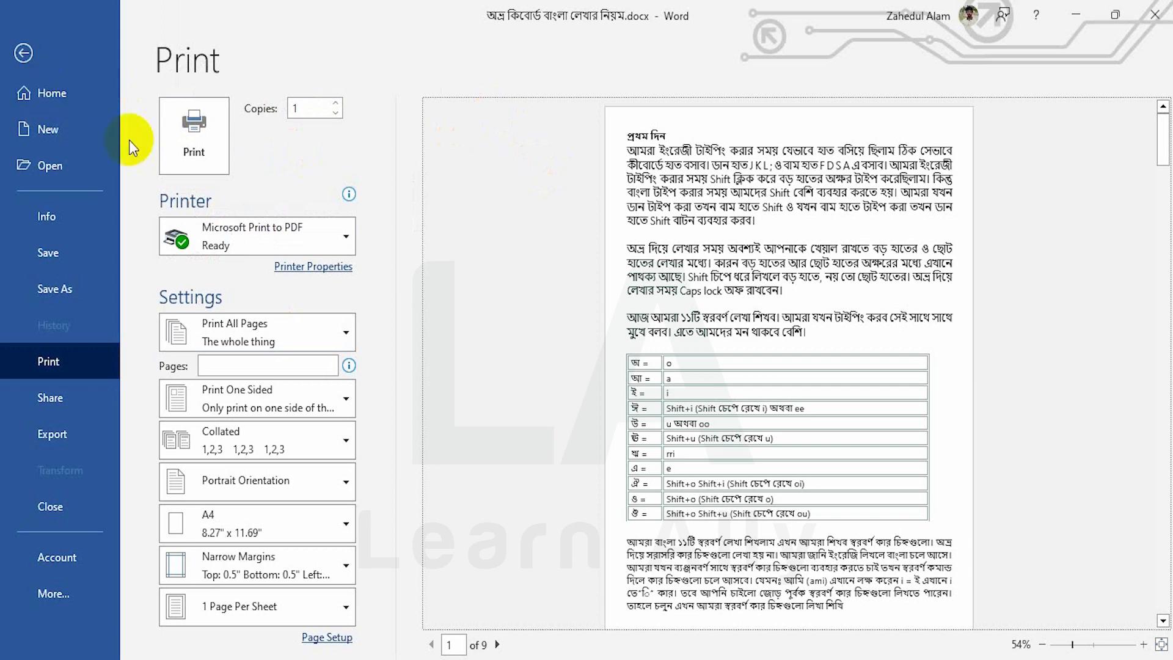
left_click(39, 56)
scroll(526, 309, "down", 7)
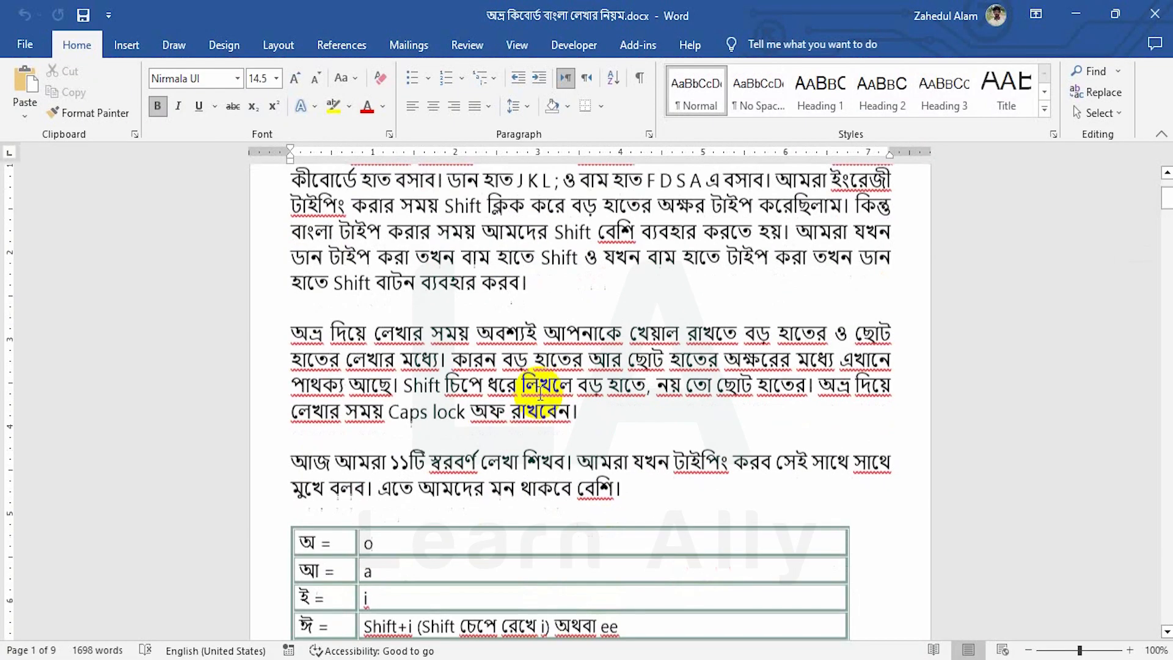
Set printing to Print Current Page for the consonant table on page 3
scroll(548, 385, "down", 1)
left_click_drag(1167, 211, 1167, 282)
left_click(851, 371)
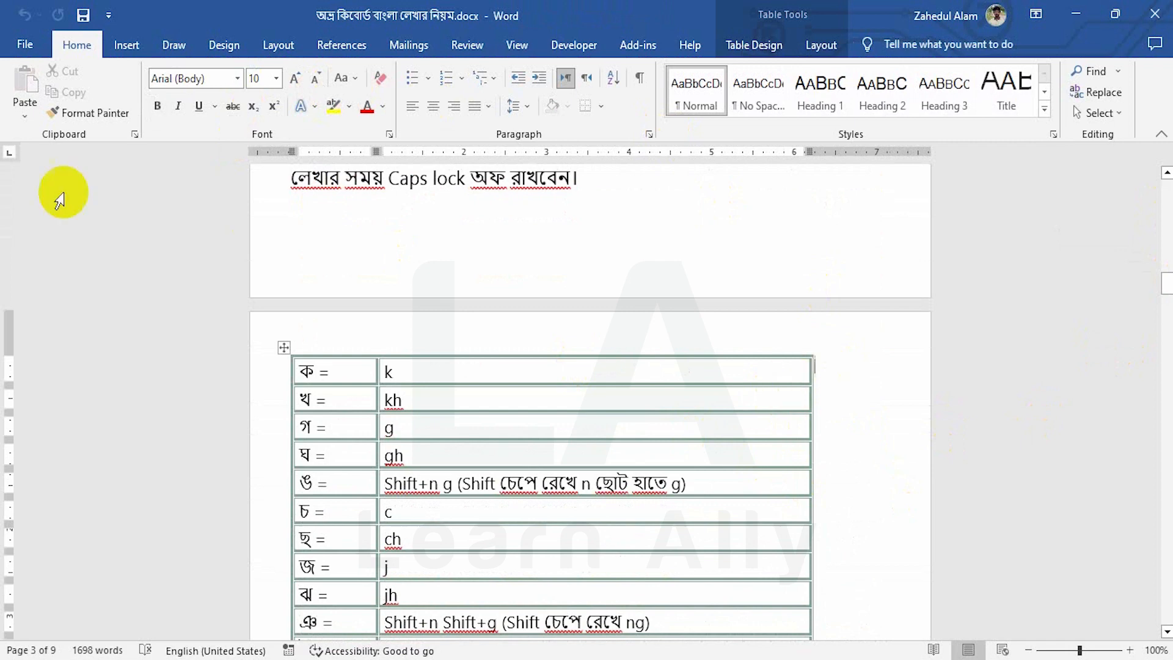
left_click(23, 51)
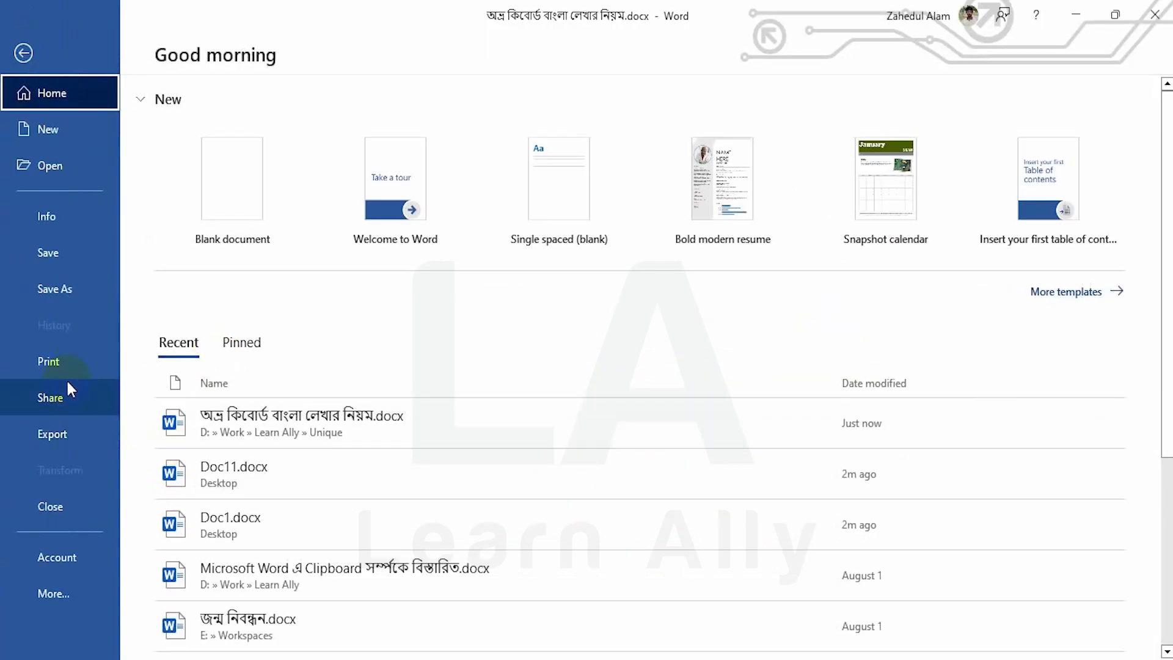
left_click(59, 362)
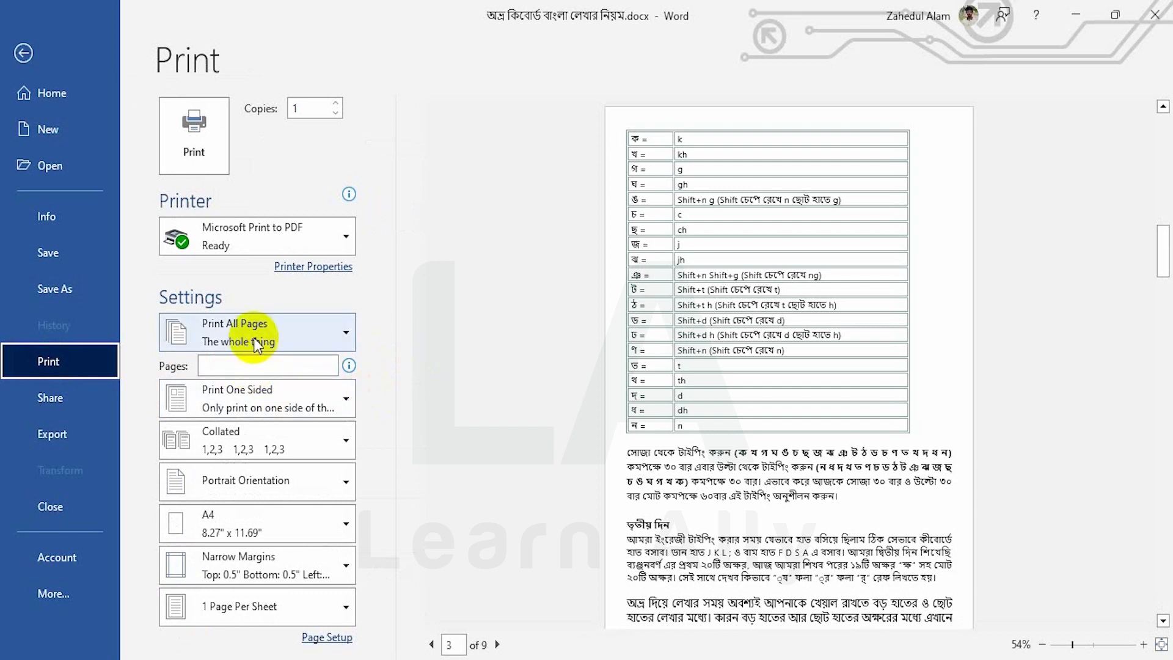
left_click(287, 333)
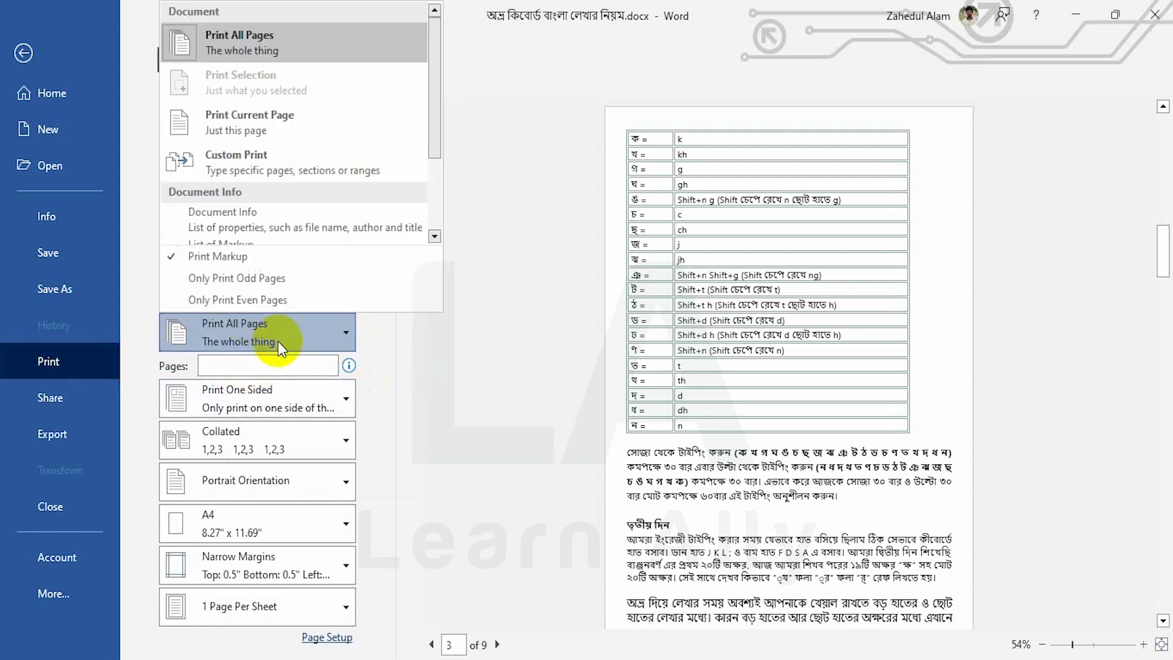
left_click(244, 137)
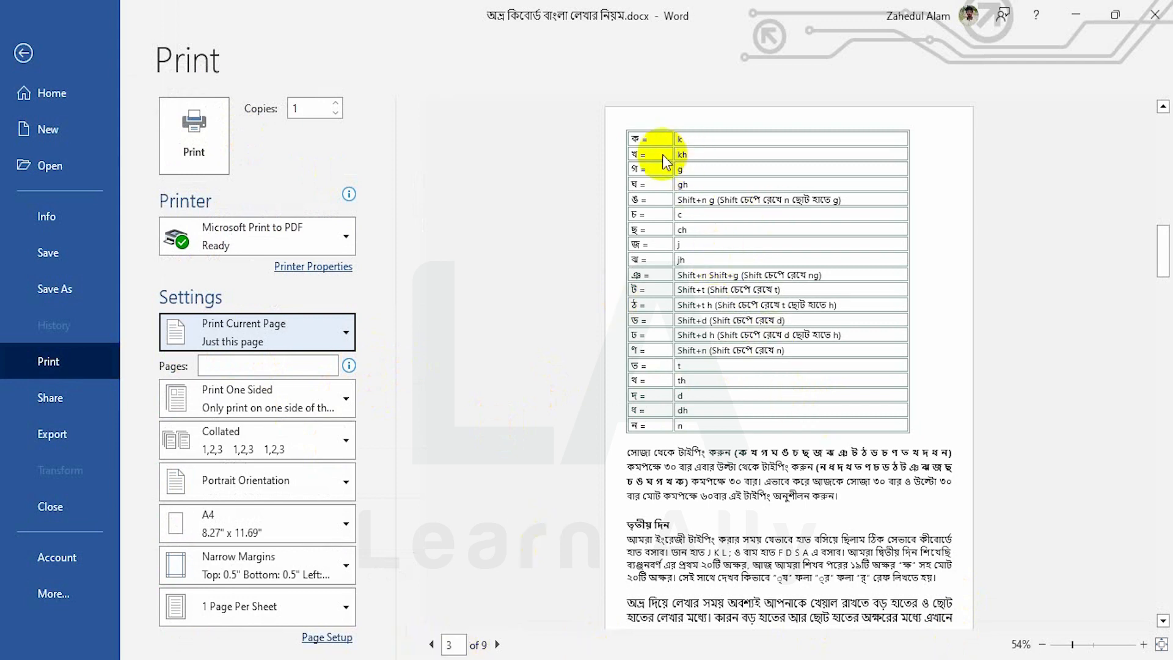
left_click(22, 56)
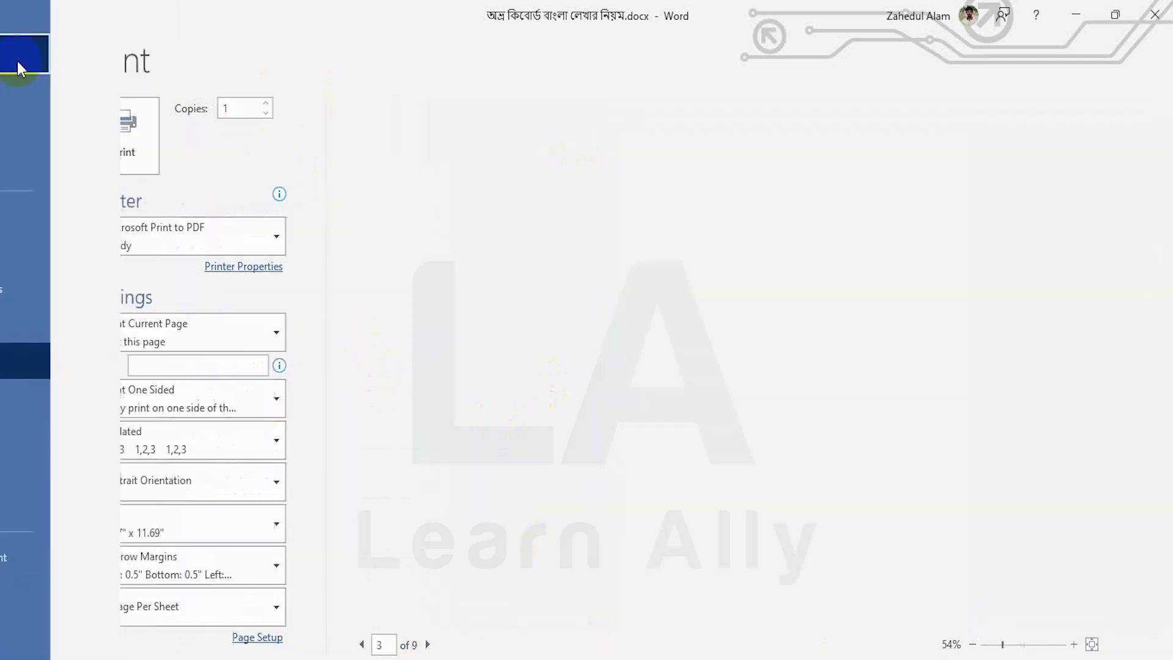
Choose Custom Print with 9 entered as the page range
scroll(507, 345, "down", 15)
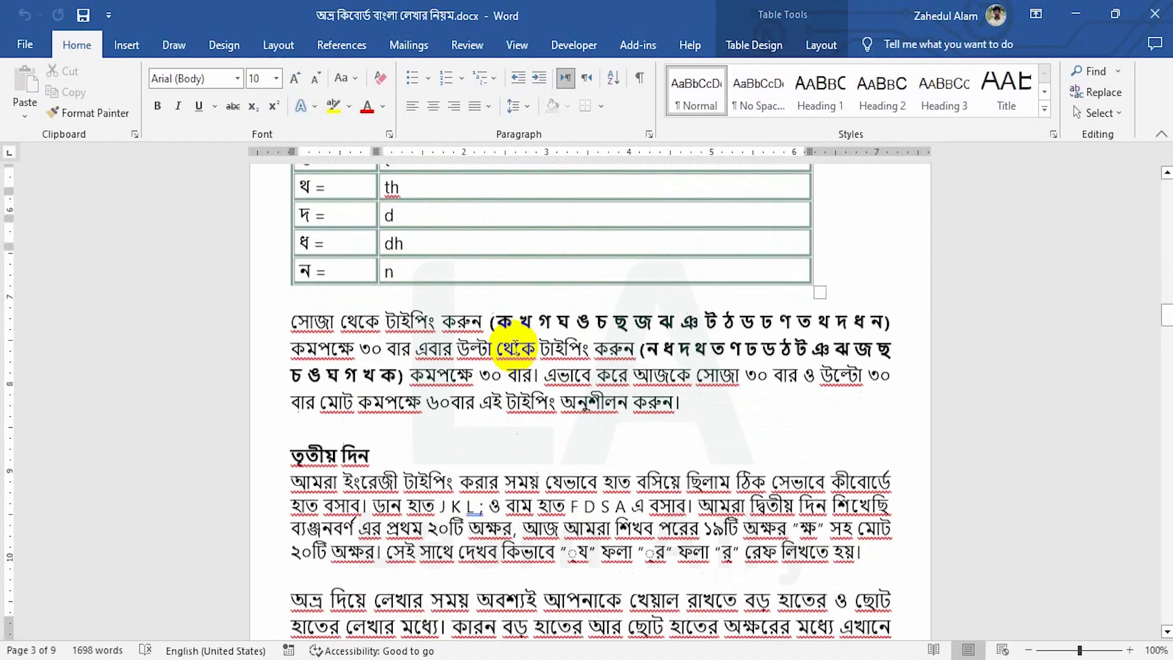
scroll(517, 347, "down", 15)
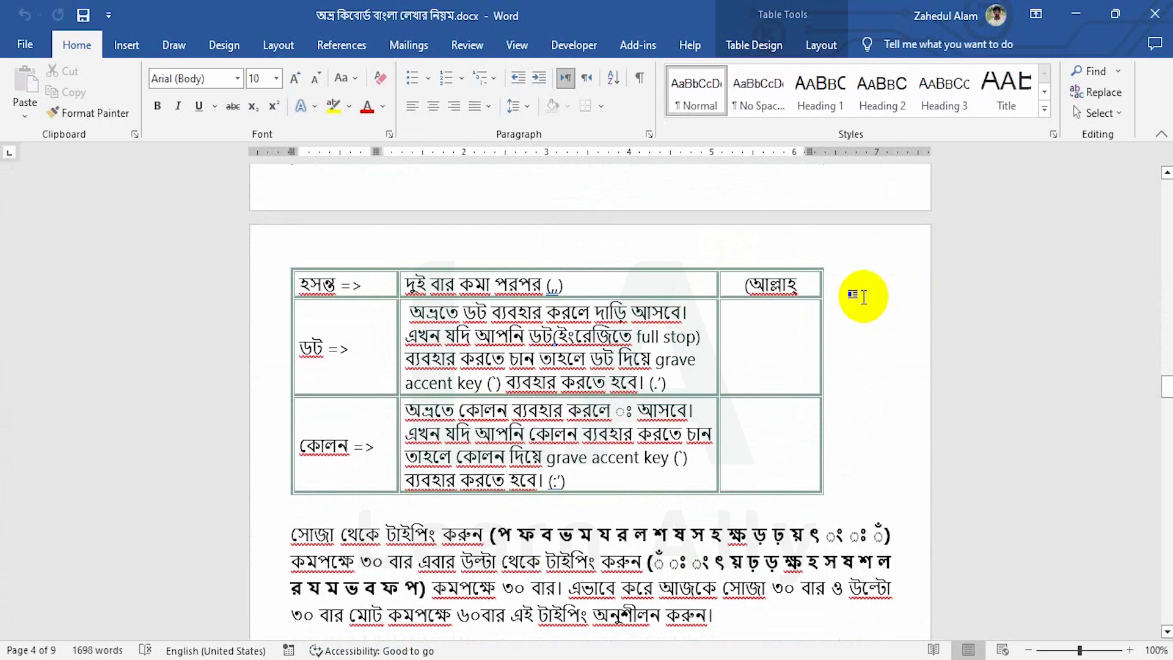
left_click(852, 300)
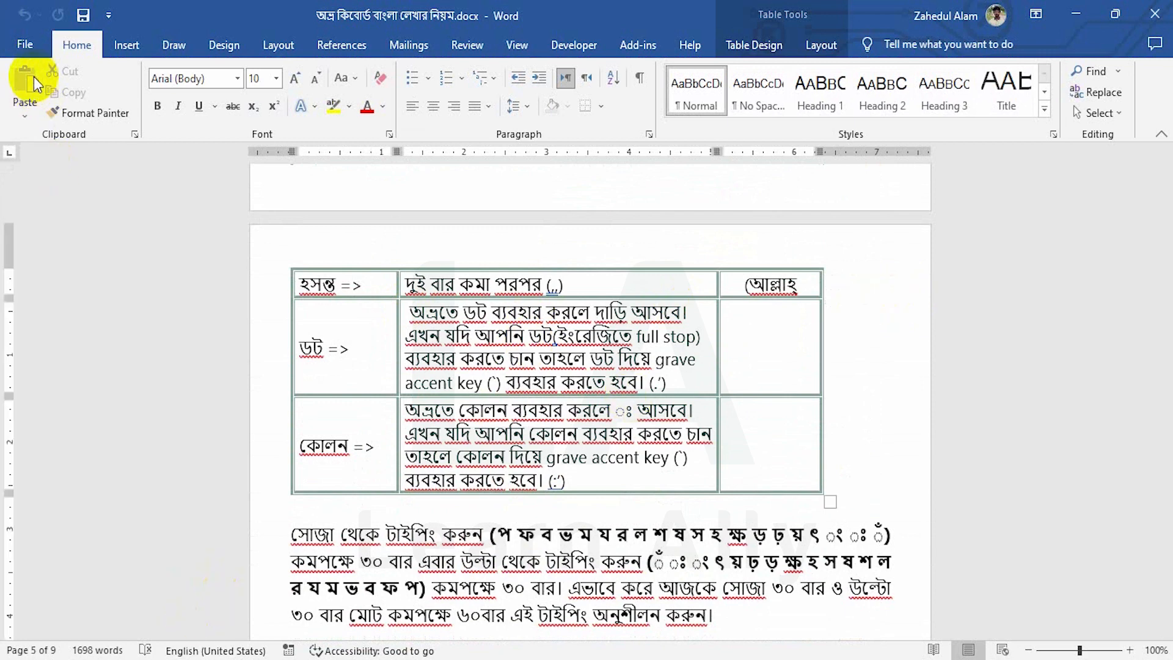
left_click(25, 43)
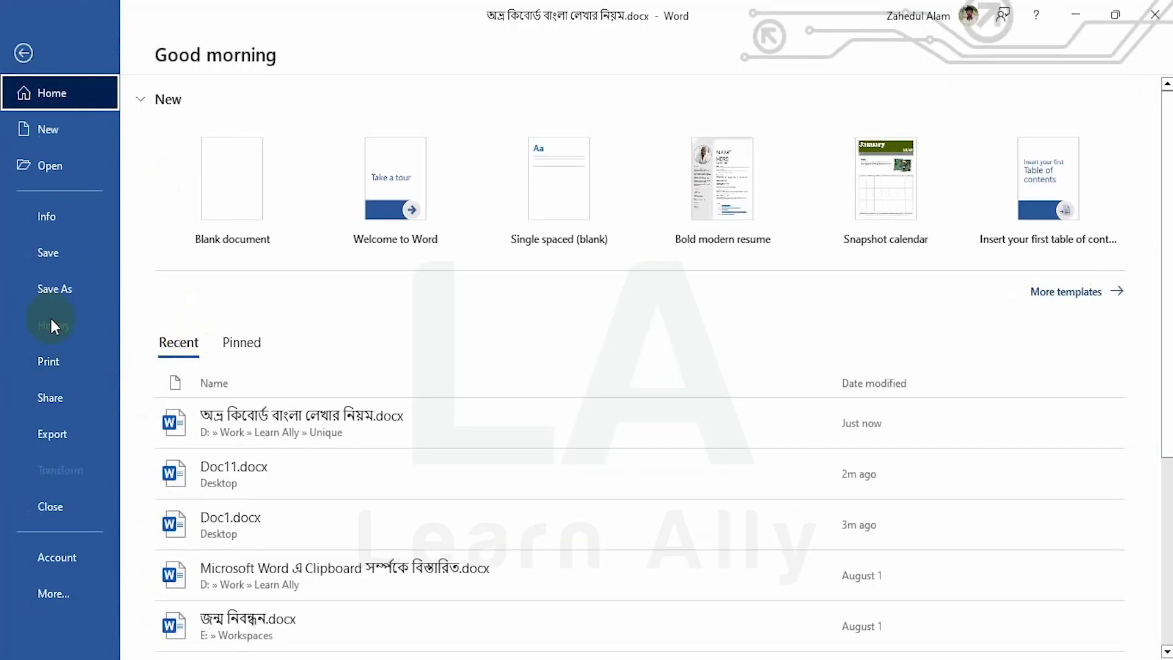
left_click(56, 360)
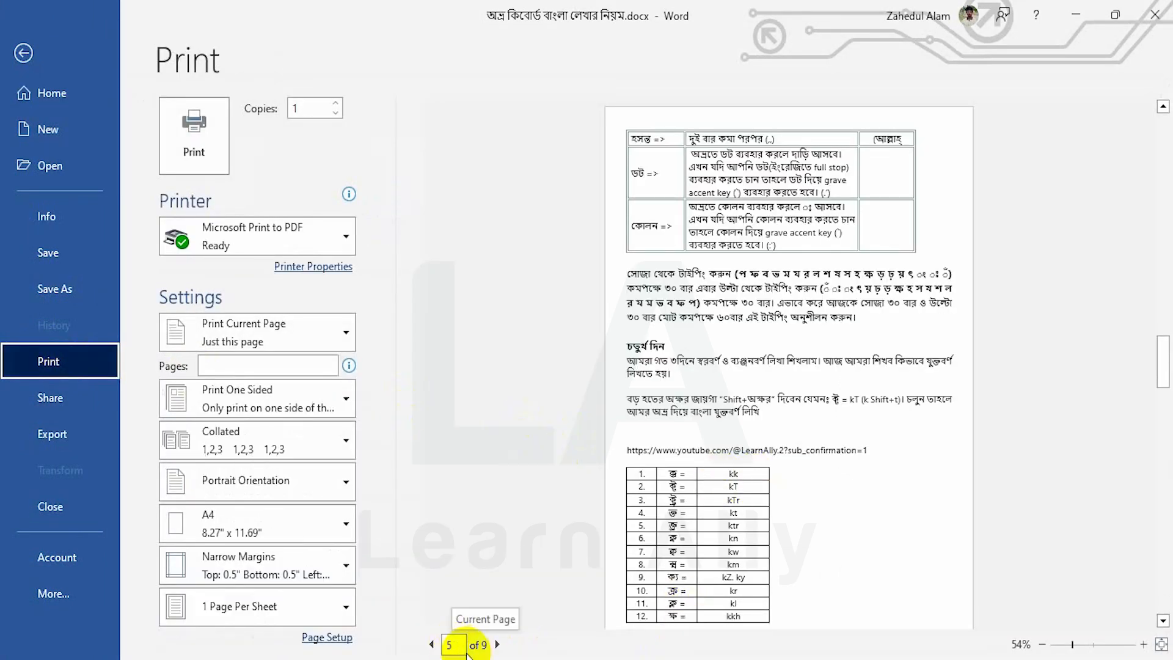
left_click(248, 333)
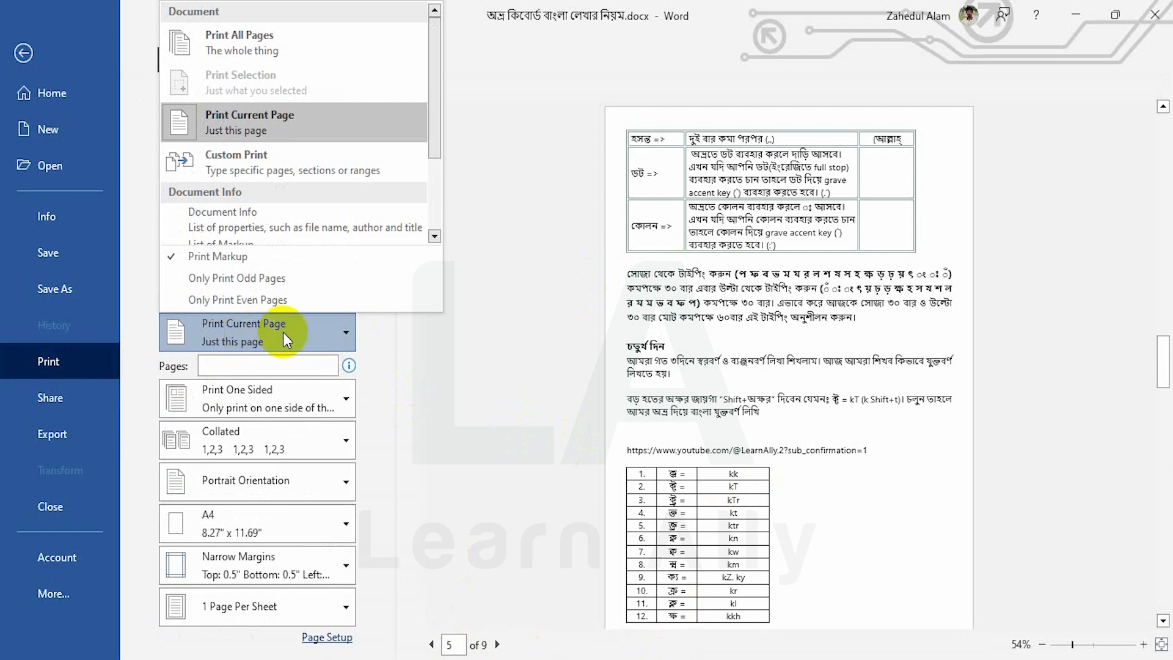
left_click(235, 158)
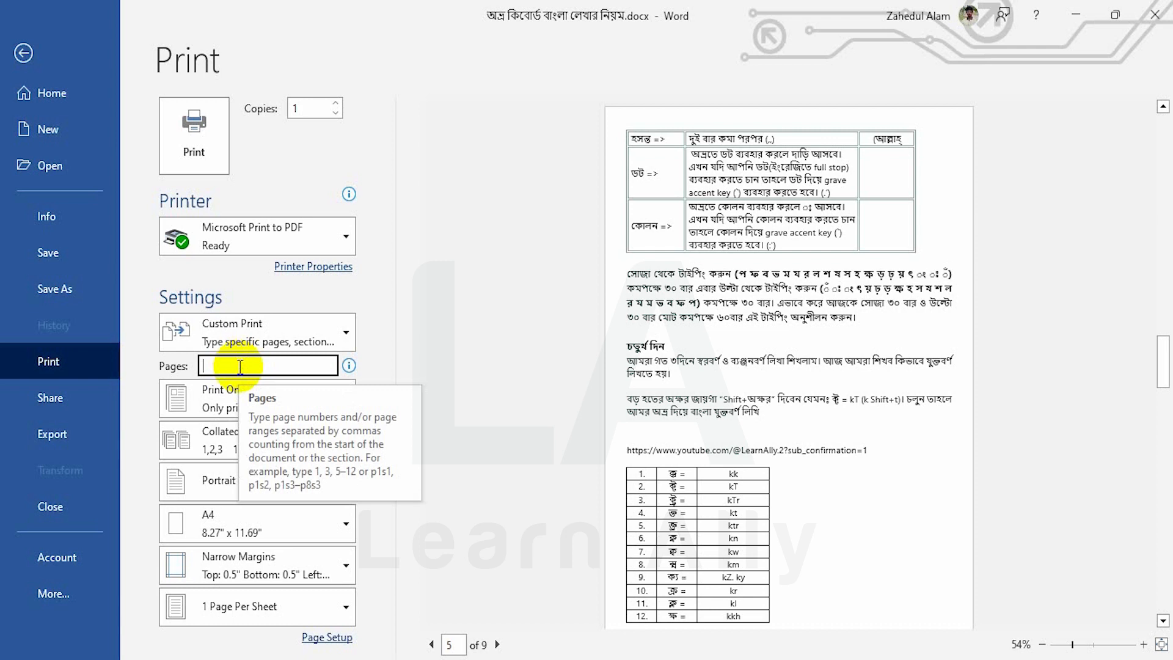
type("*")
key("BackSpace")
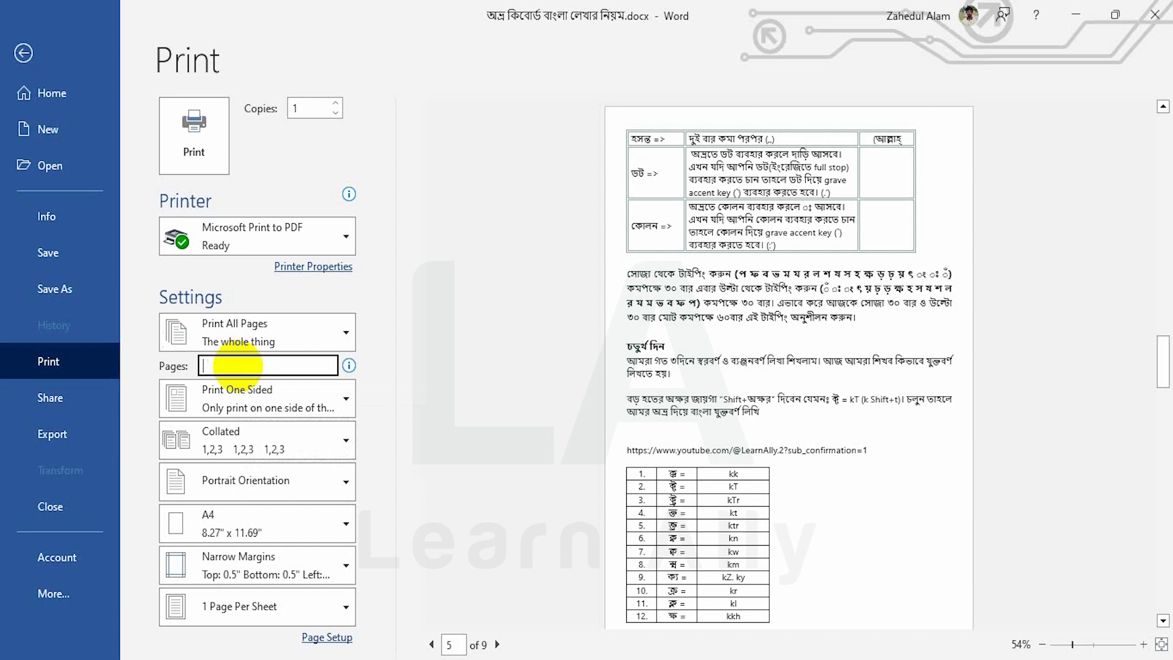
type("9")
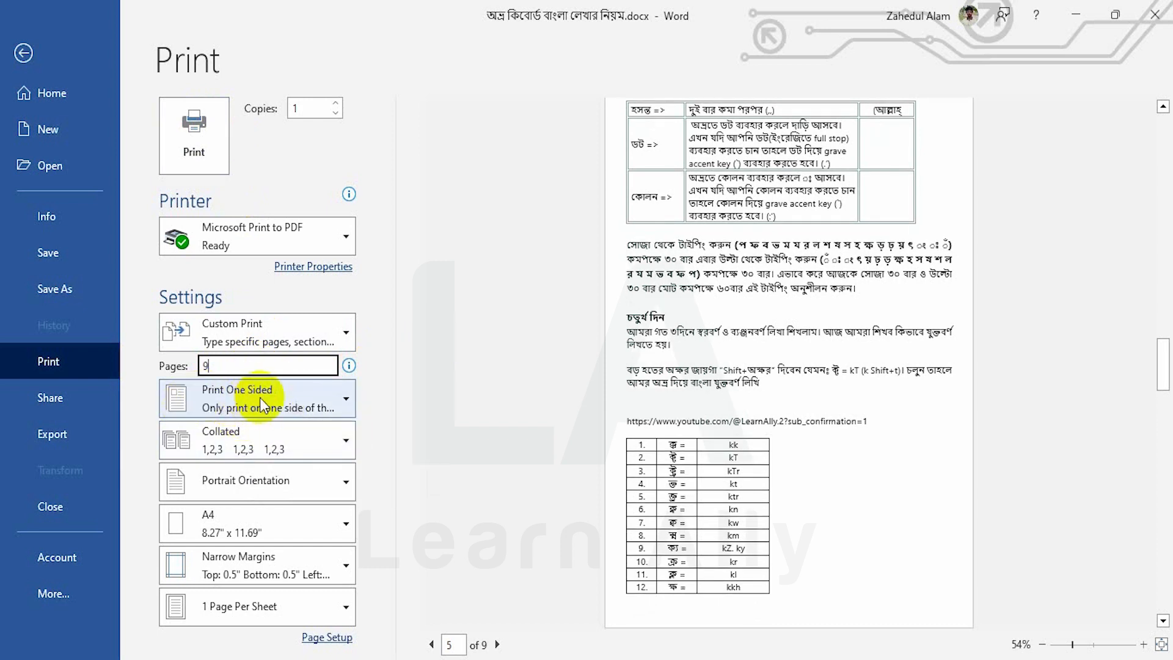
Keep one-sided printing and portrait orientation, and check the paper size list
left_click(284, 399)
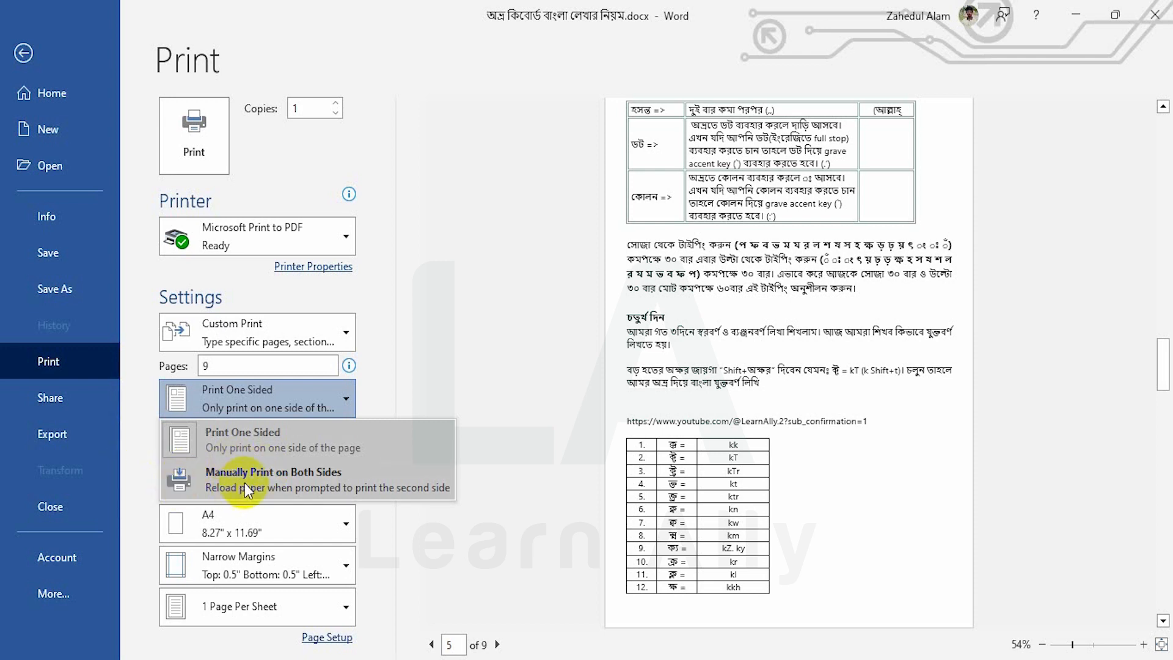
key("Escape")
left_click(313, 489)
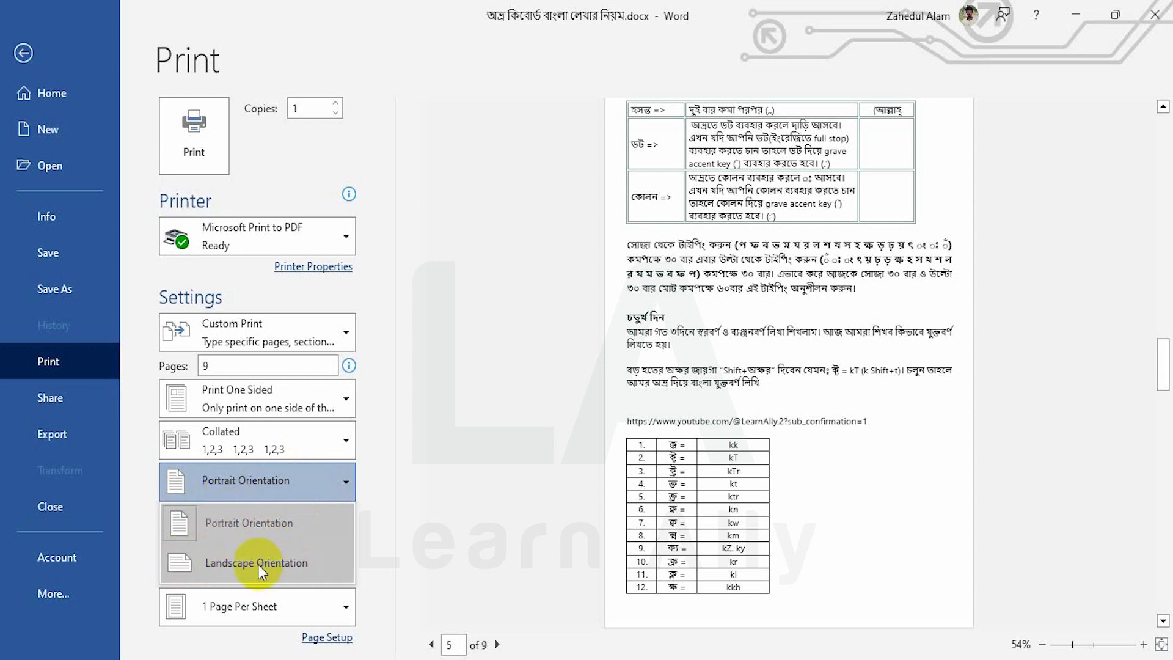
left_click(256, 480)
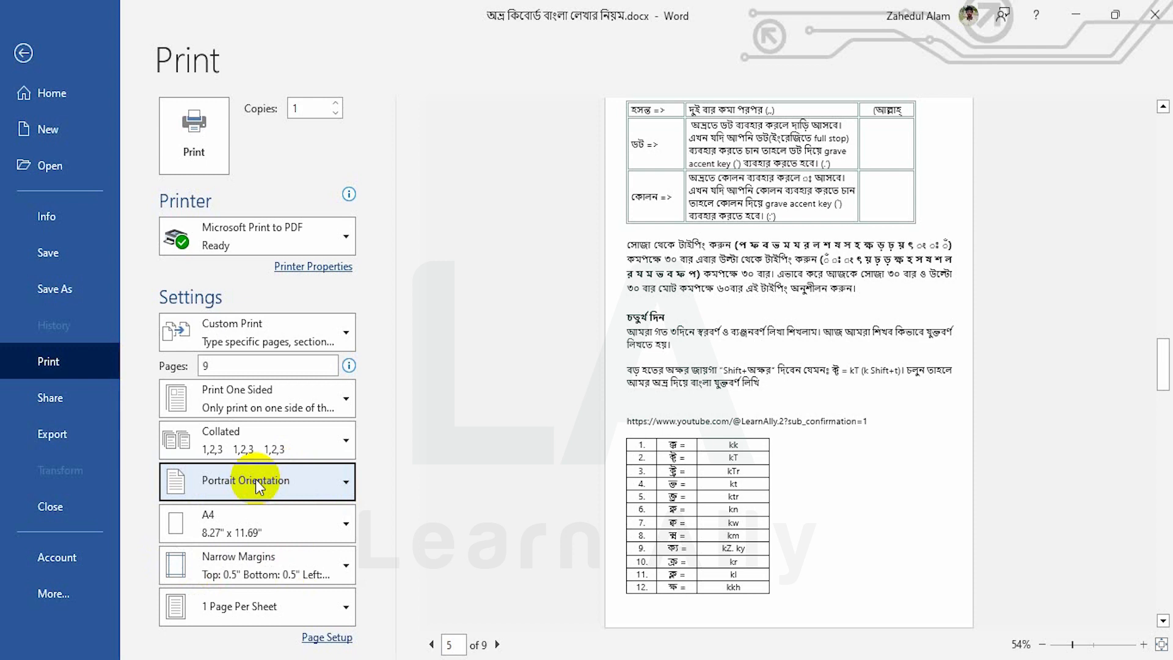
left_click(256, 479)
left_click(255, 479)
left_click(235, 533)
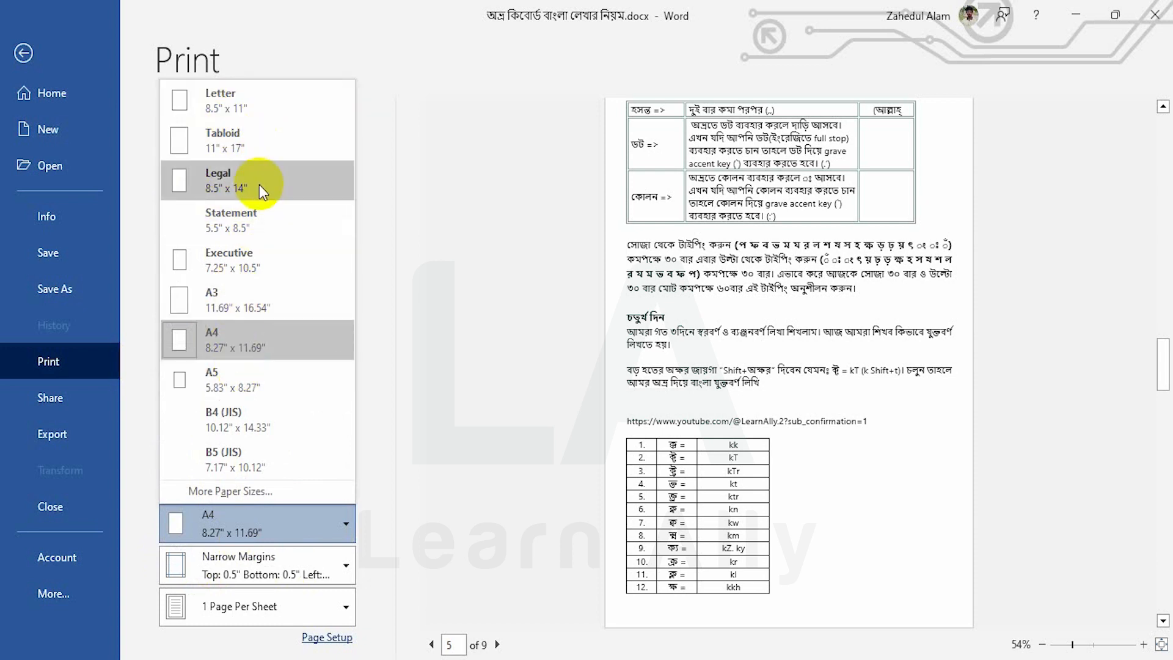
left_click(248, 343)
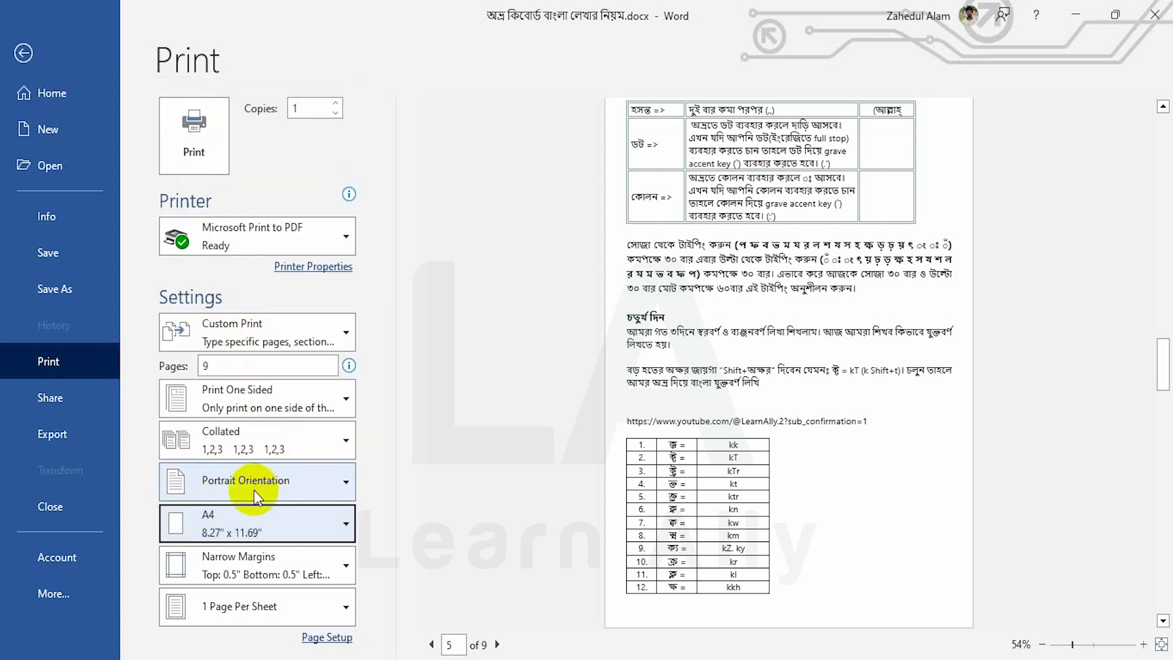
left_click(242, 566)
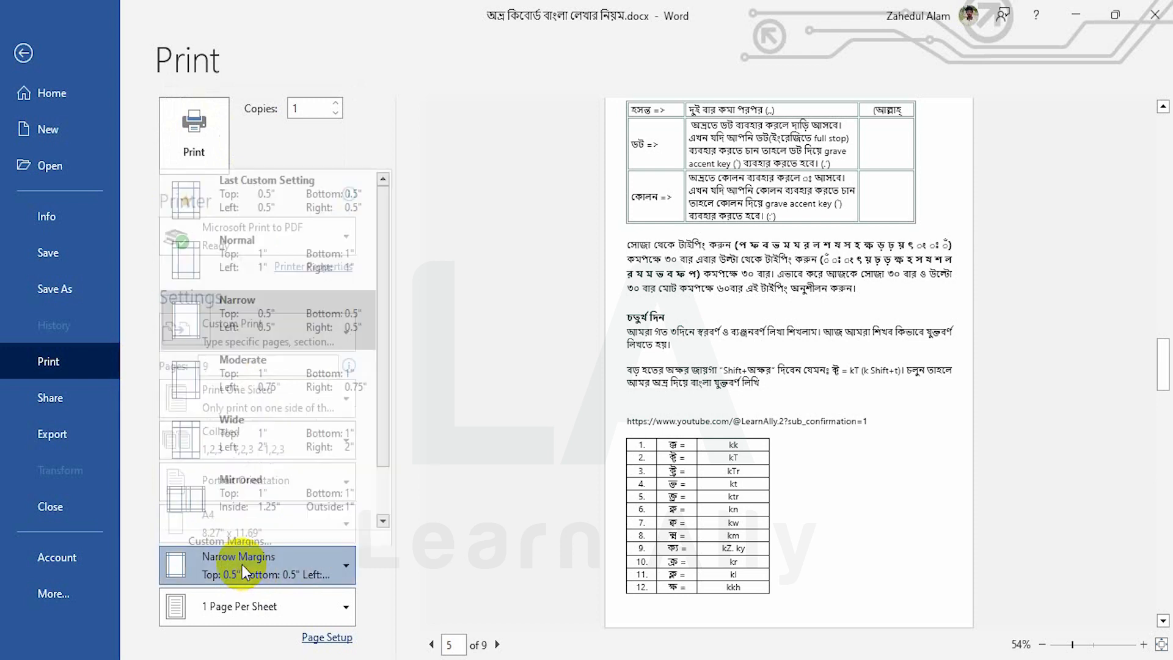
left_click(243, 564)
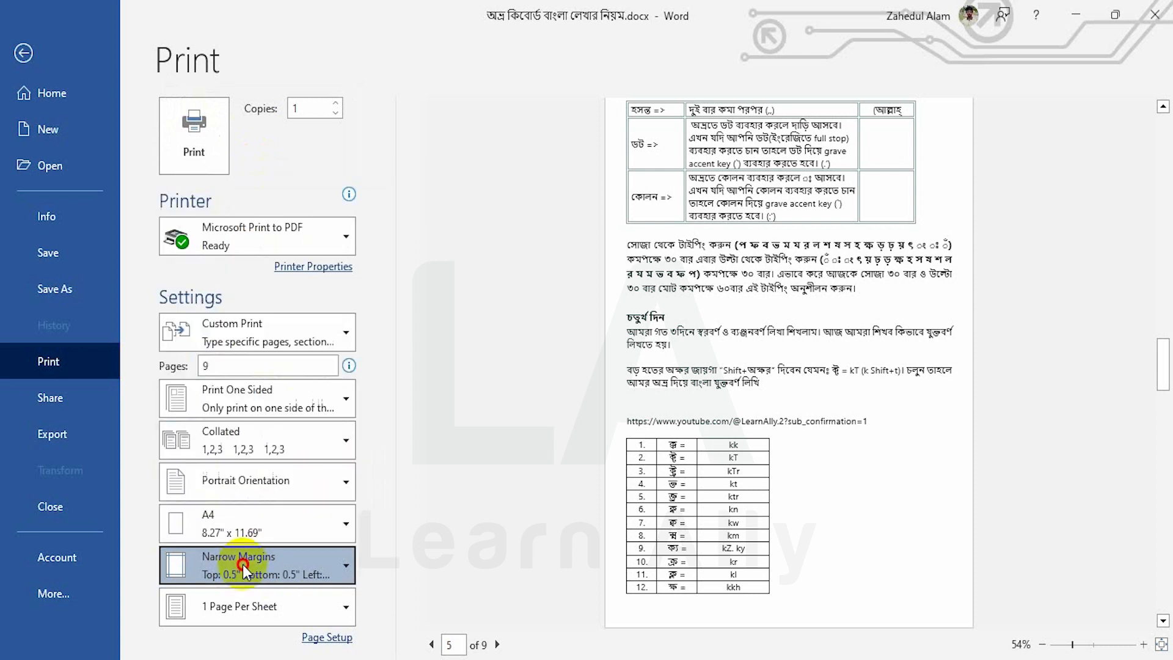
left_click(262, 616)
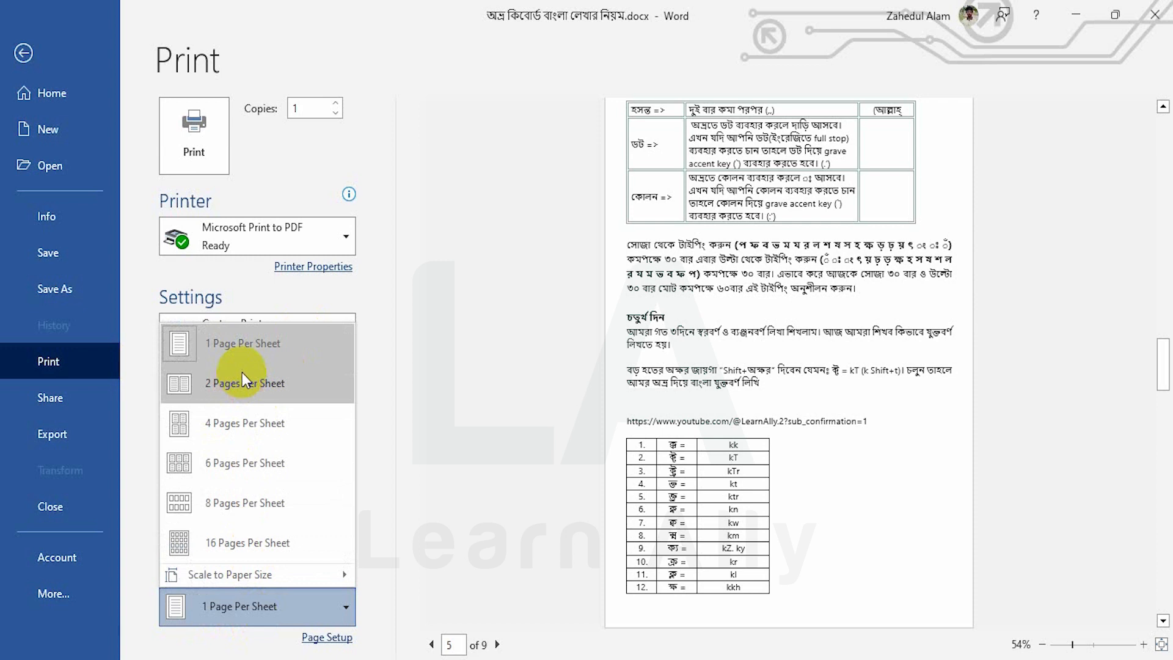
left_click(236, 347)
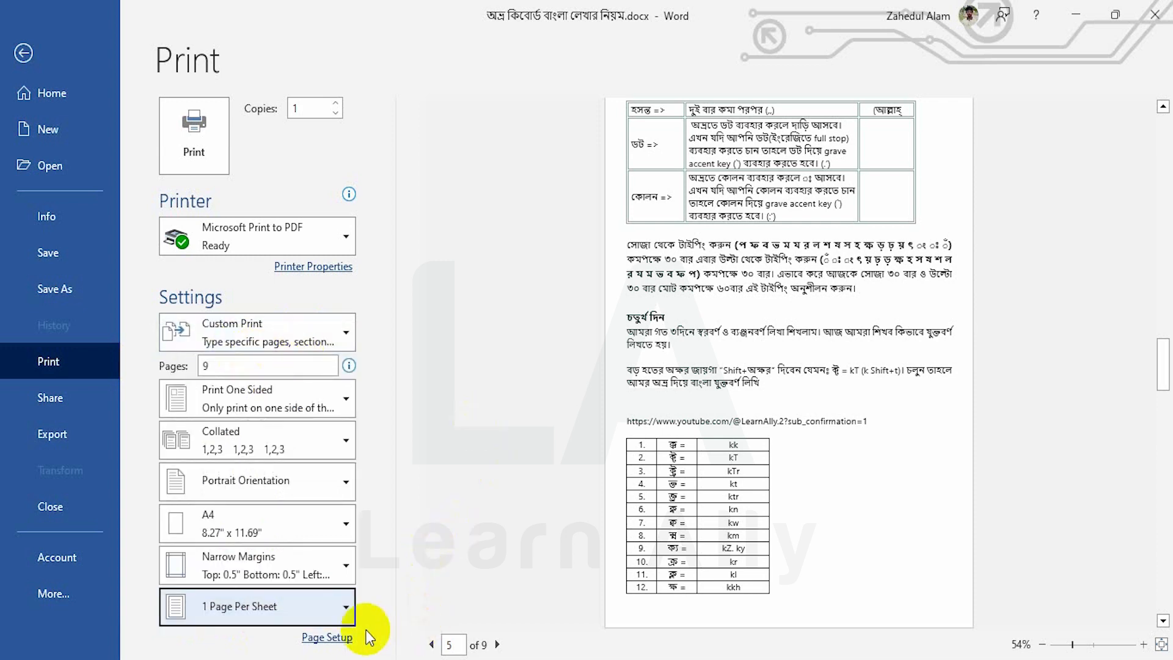
Review the Page Setup Margins, Paper and Layout tabs without changes, then leave Print
left_click(330, 639)
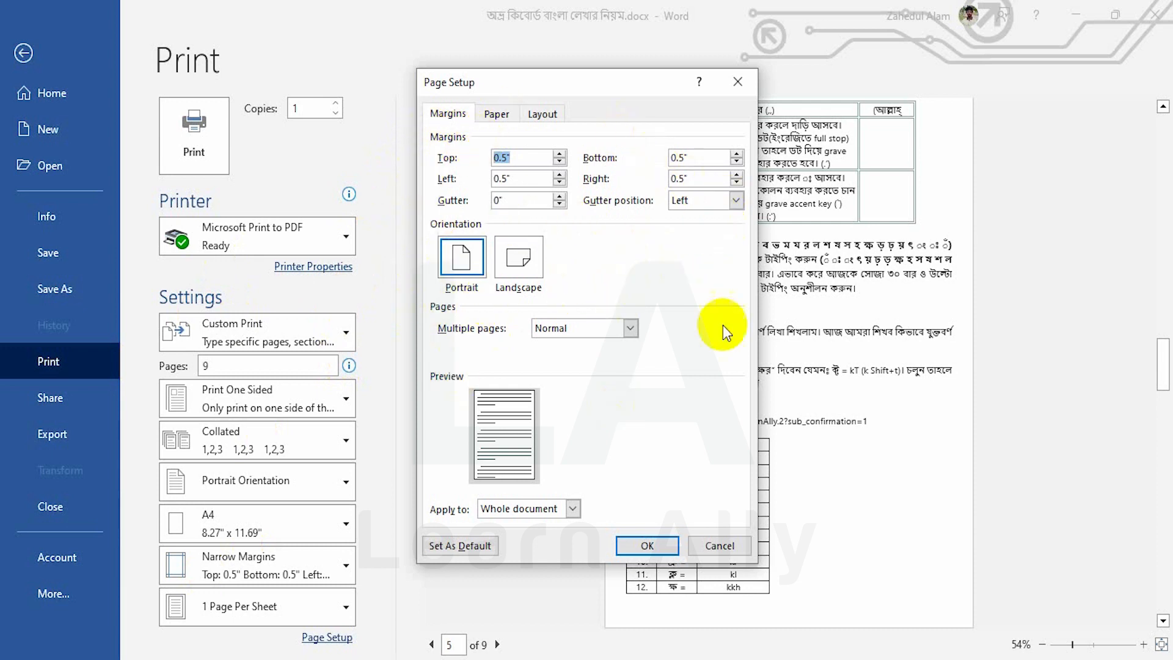
left_click(496, 115)
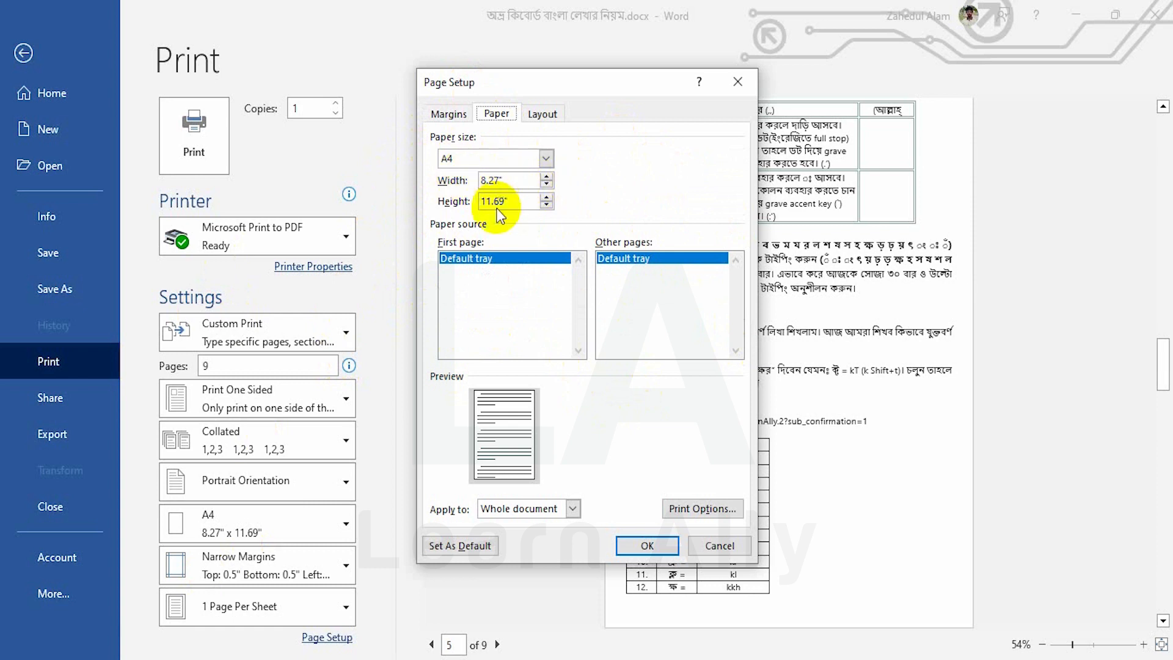
left_click(541, 114)
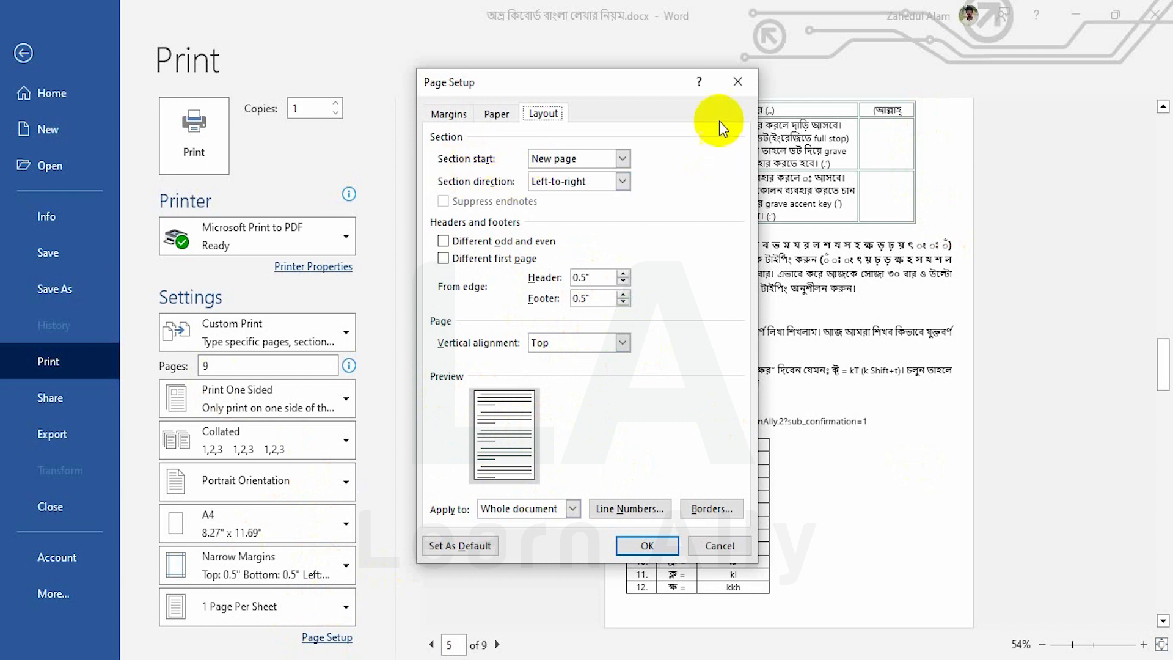
left_click(736, 86)
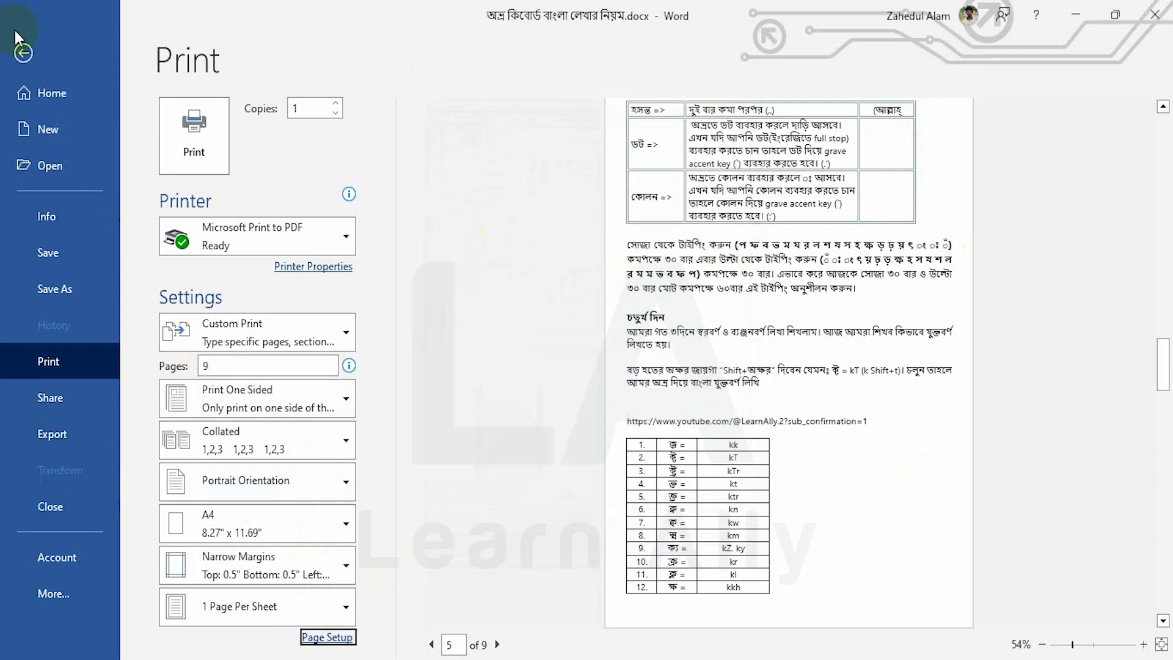
left_click(22, 53)
left_click(278, 45)
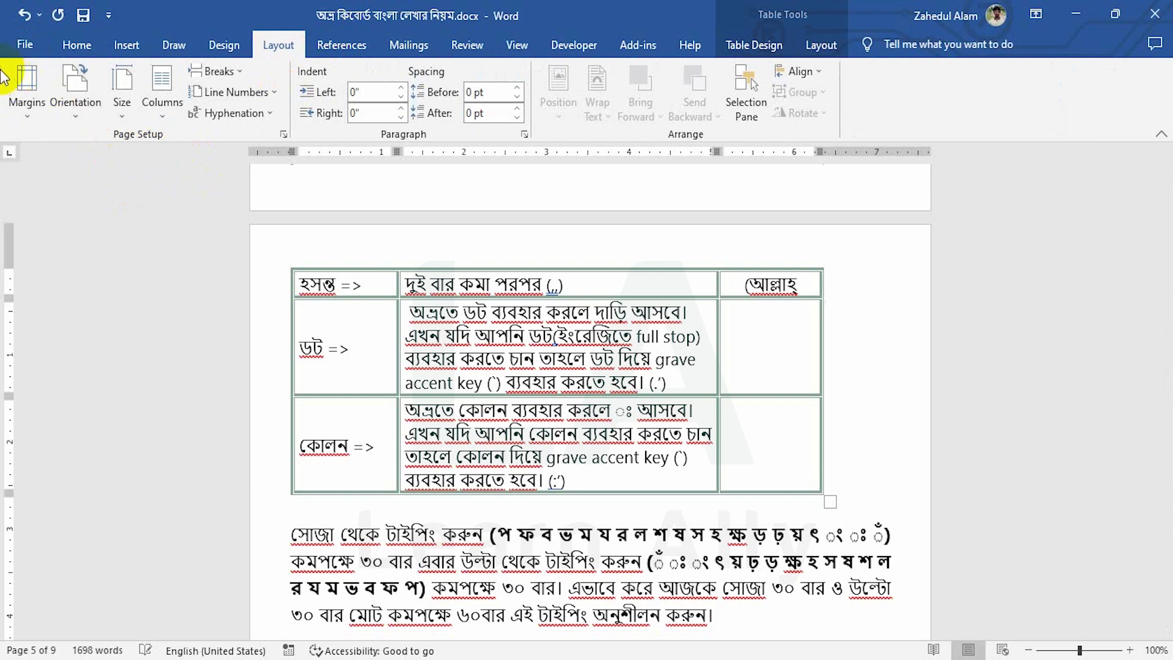
Look through the Margins, Orientation, Size and Columns presets without changing the layout
left_click(30, 115)
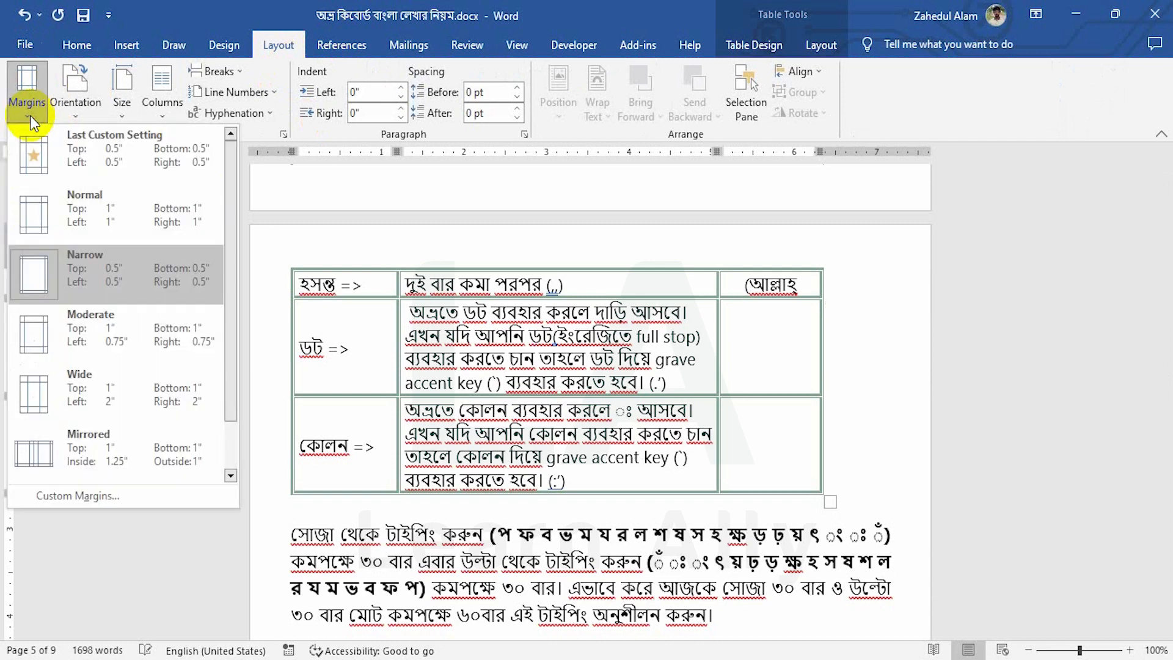
left_click(85, 111)
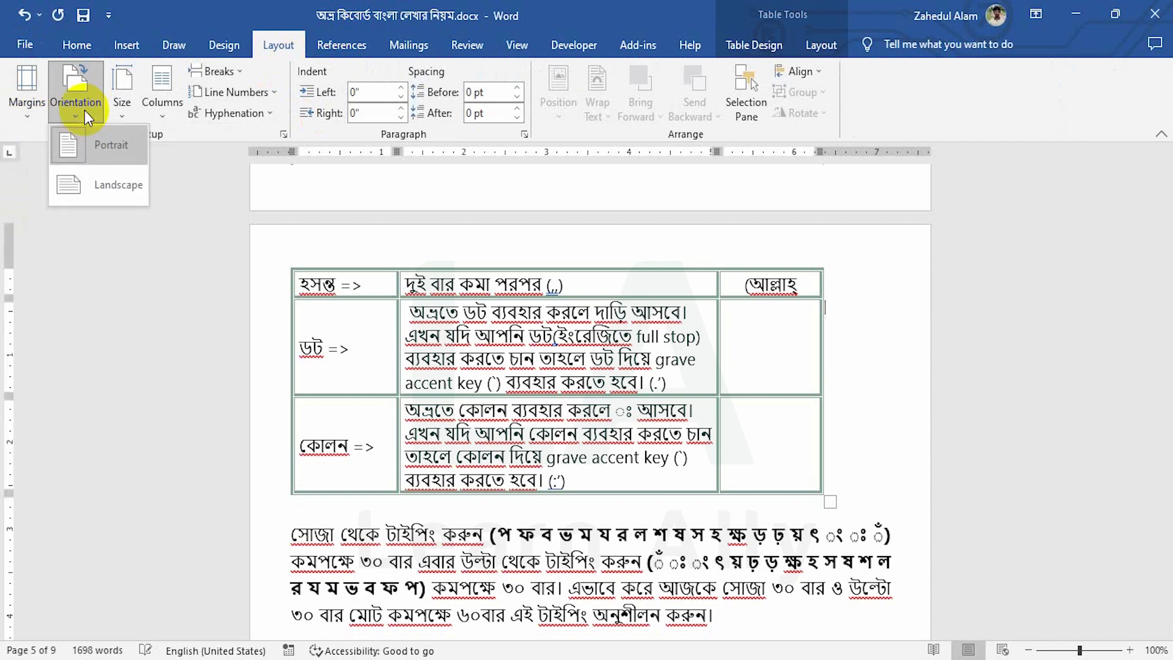
left_click(120, 113)
left_click(158, 113)
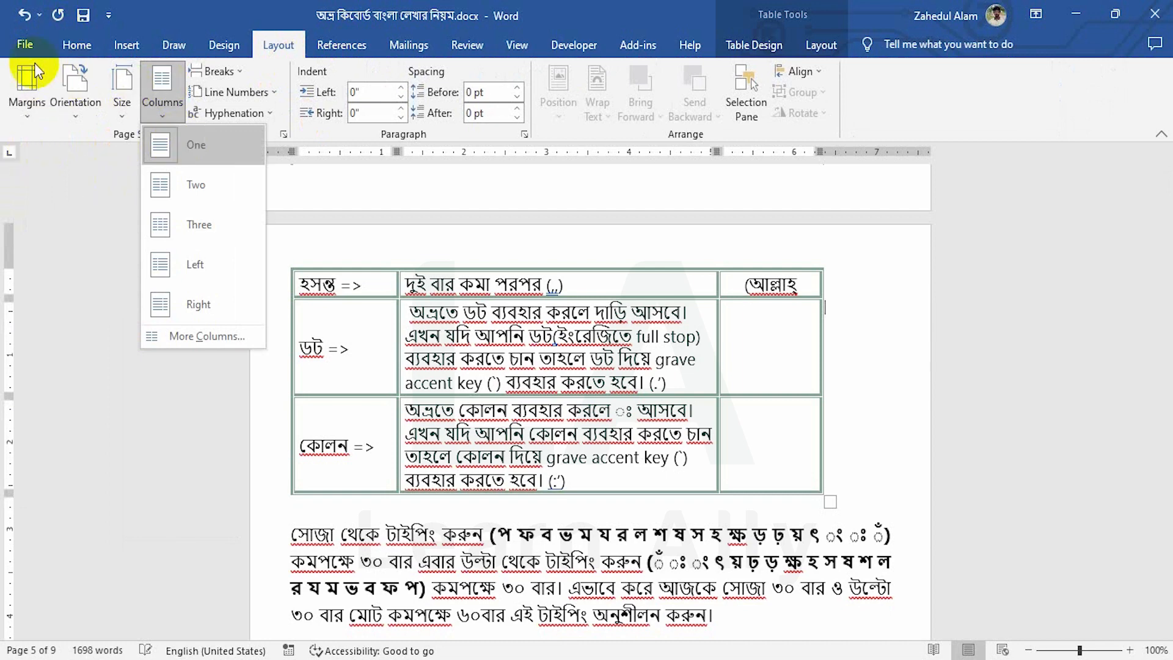
left_click(24, 44)
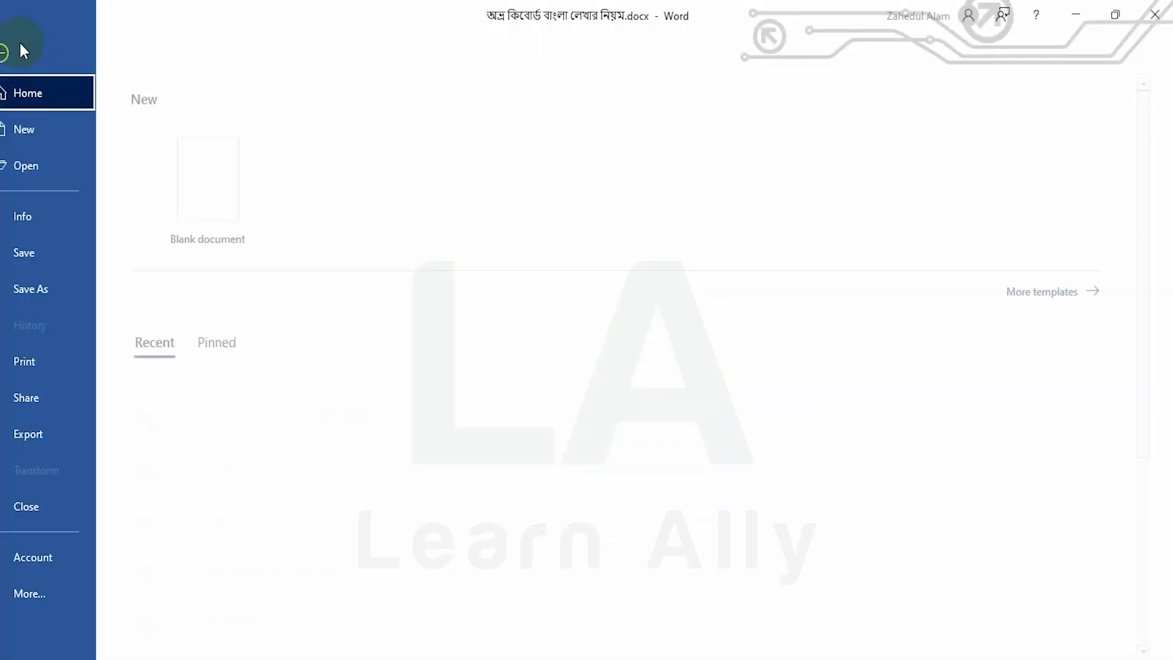
Change the print range from page 9 to Print All Pages, then view the Share options
left_click(51, 365)
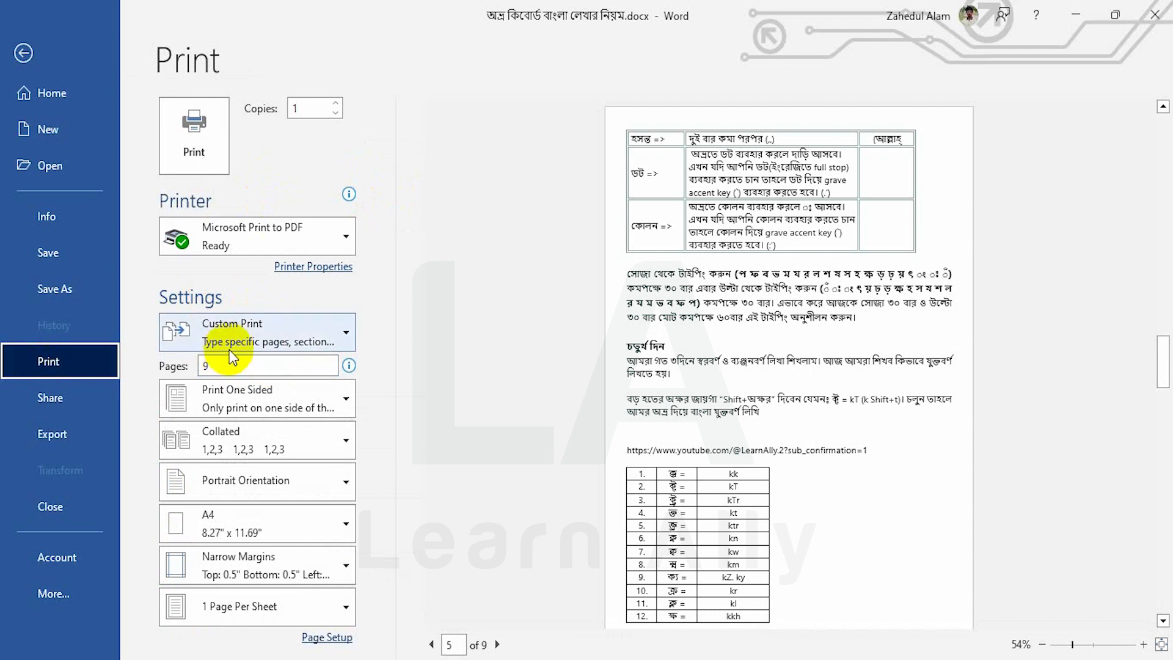
left_click(244, 332)
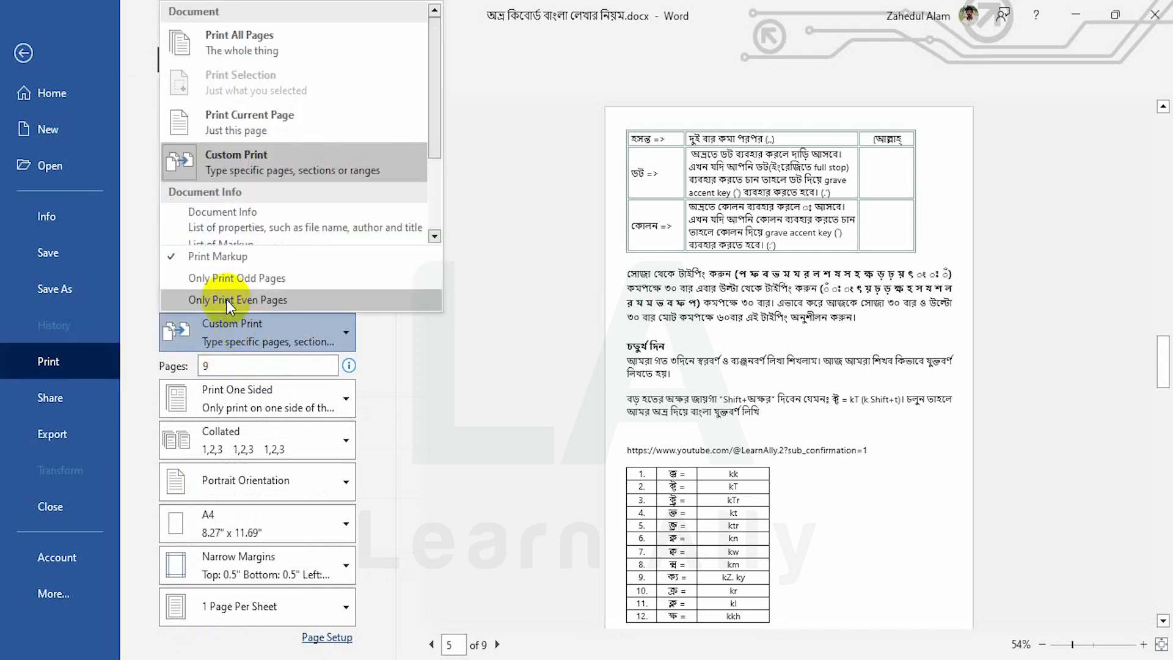
left_click(245, 48)
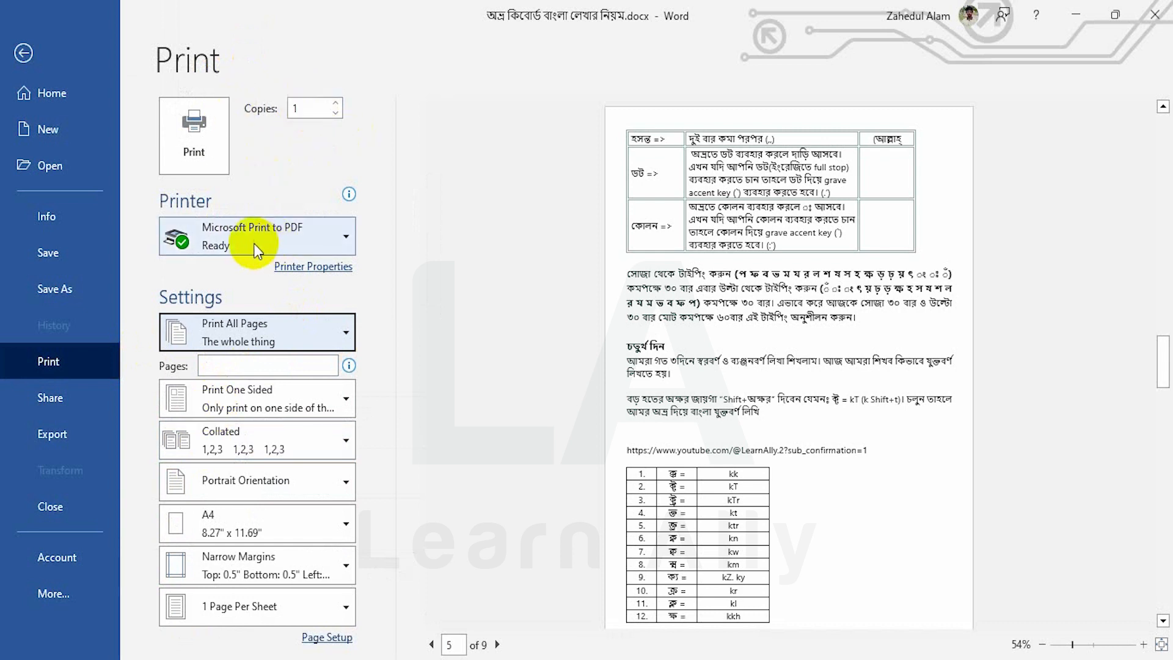
mouse_move(256, 250)
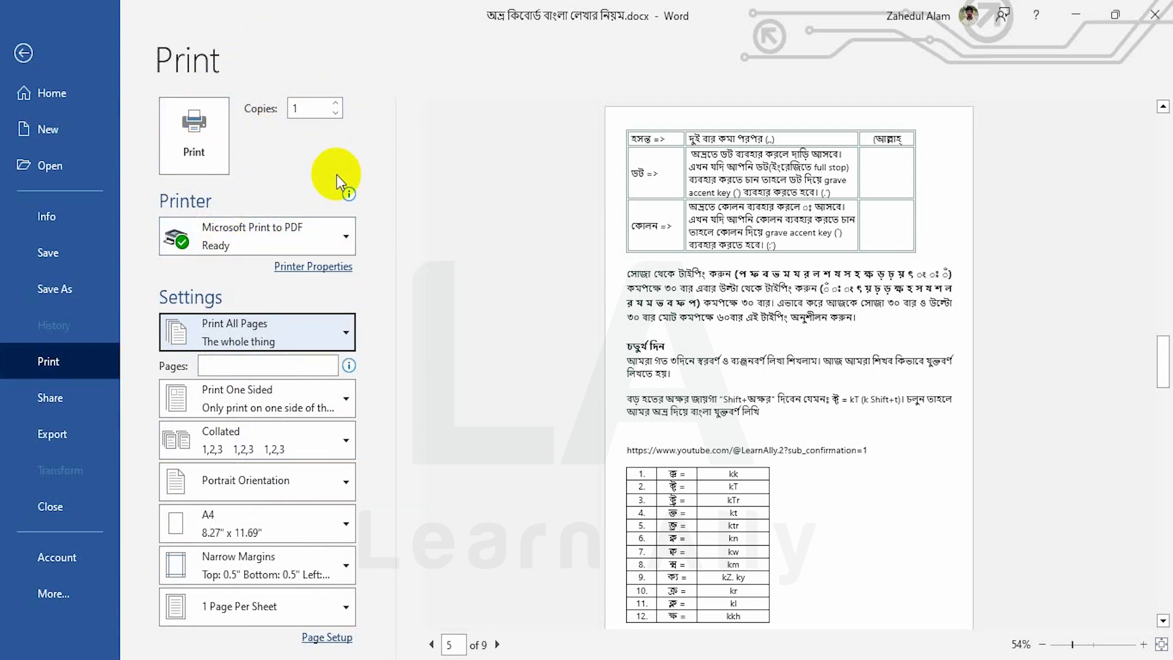
left_click(60, 394)
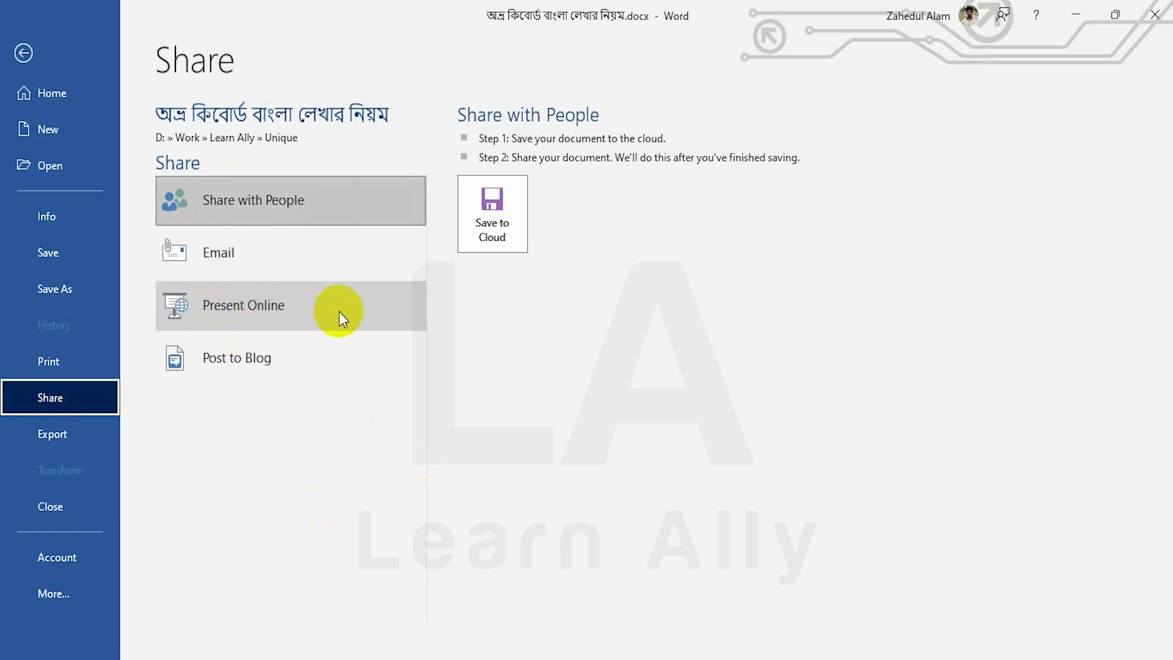
Look over Export's Change File Type formats, then view the document's Info page
left_click(47, 437)
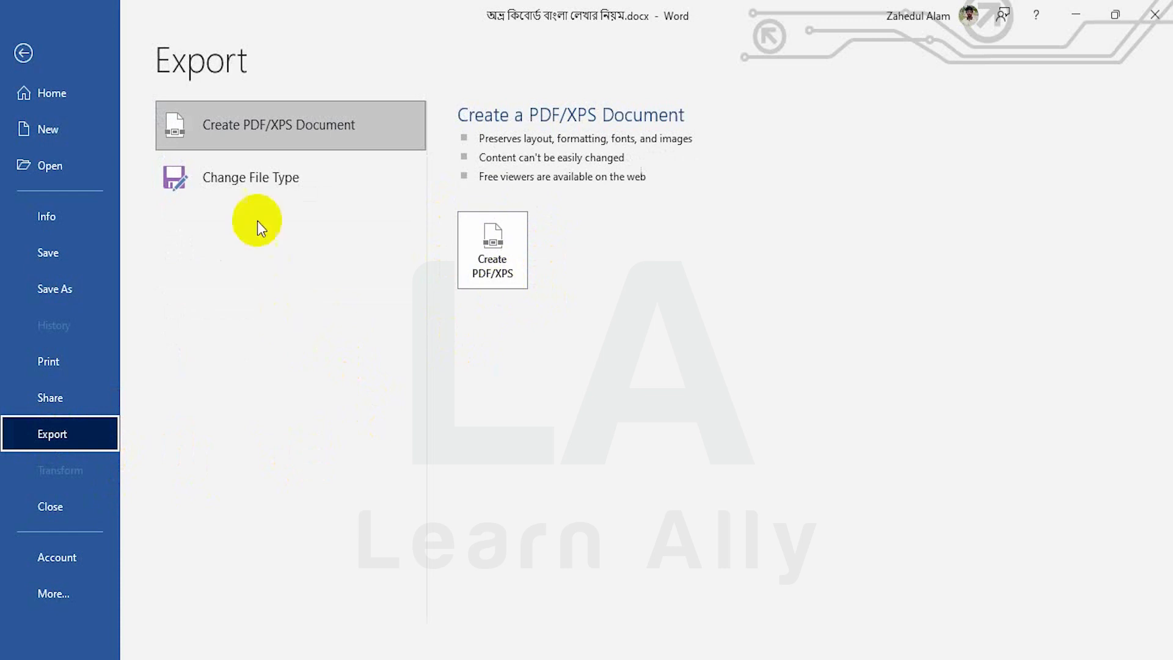
left_click(268, 185)
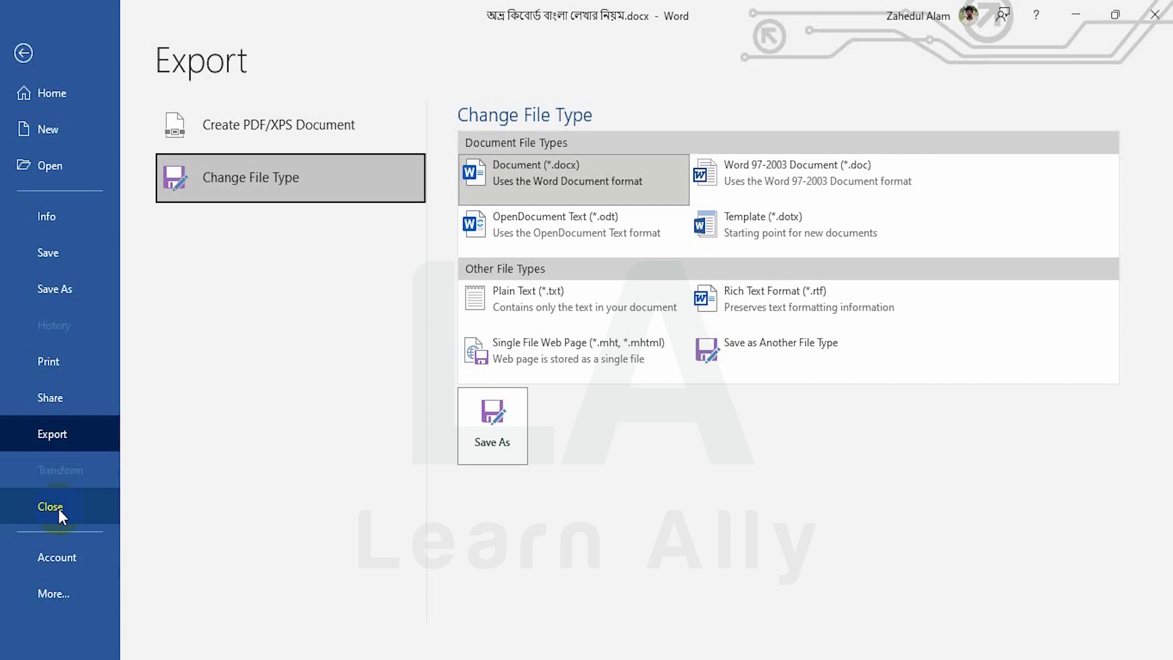
left_click(45, 218)
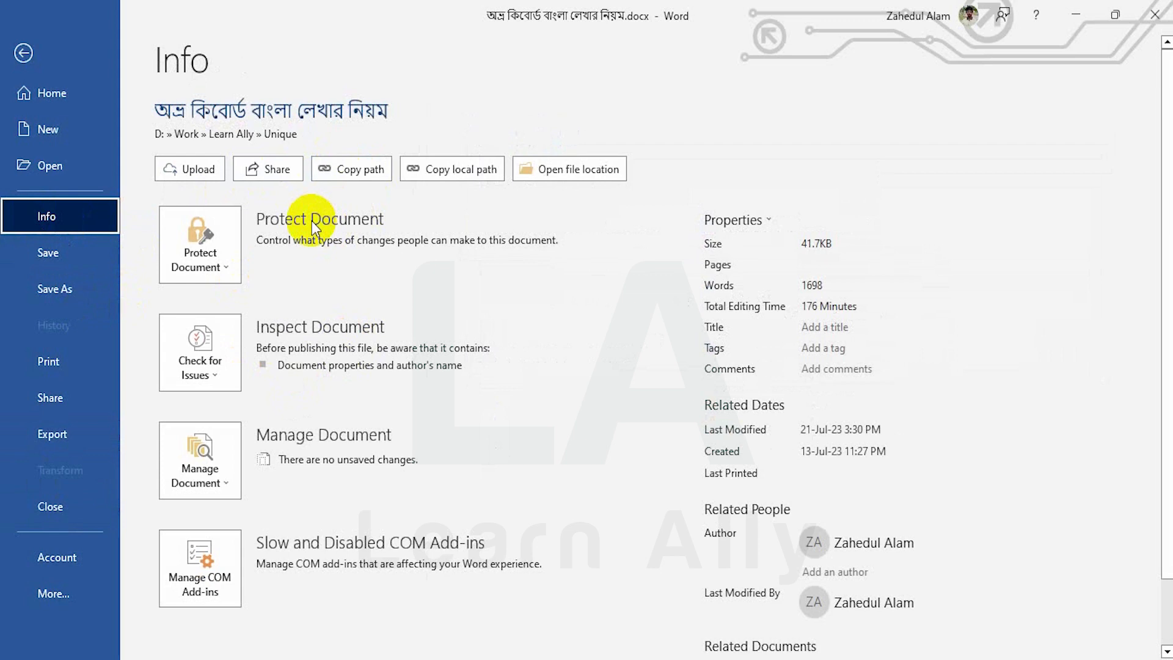
Set the Bengali document to Always Open Read-Only, then go to Save As
left_click(195, 245)
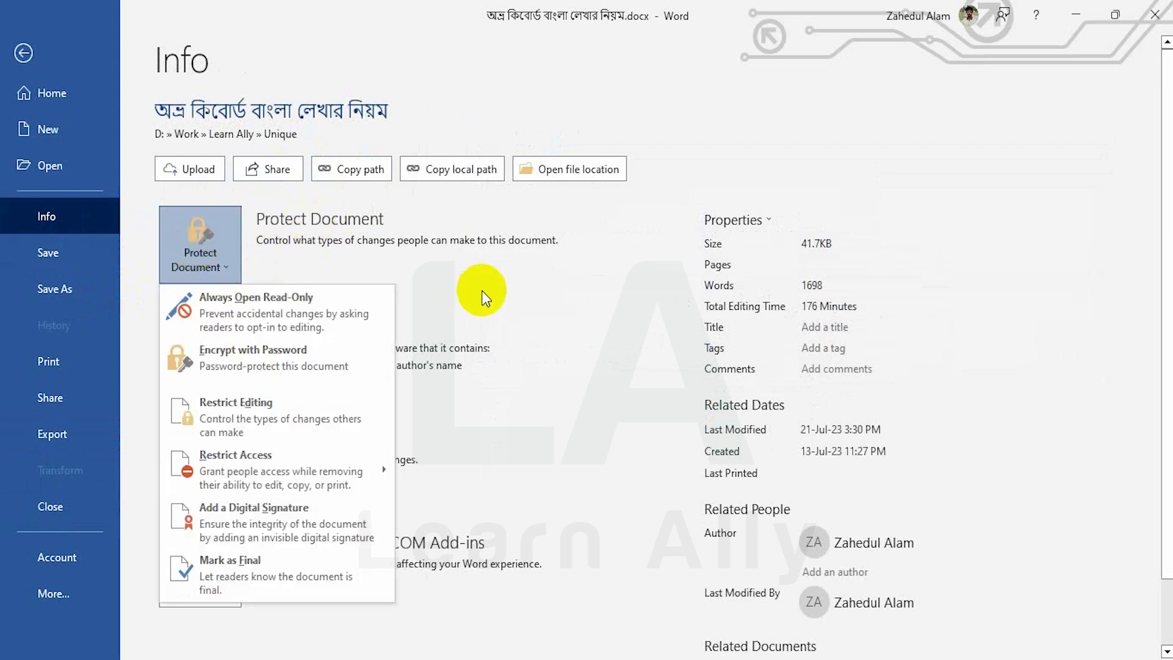
scroll(482, 291, "down", 2)
left_click(195, 157)
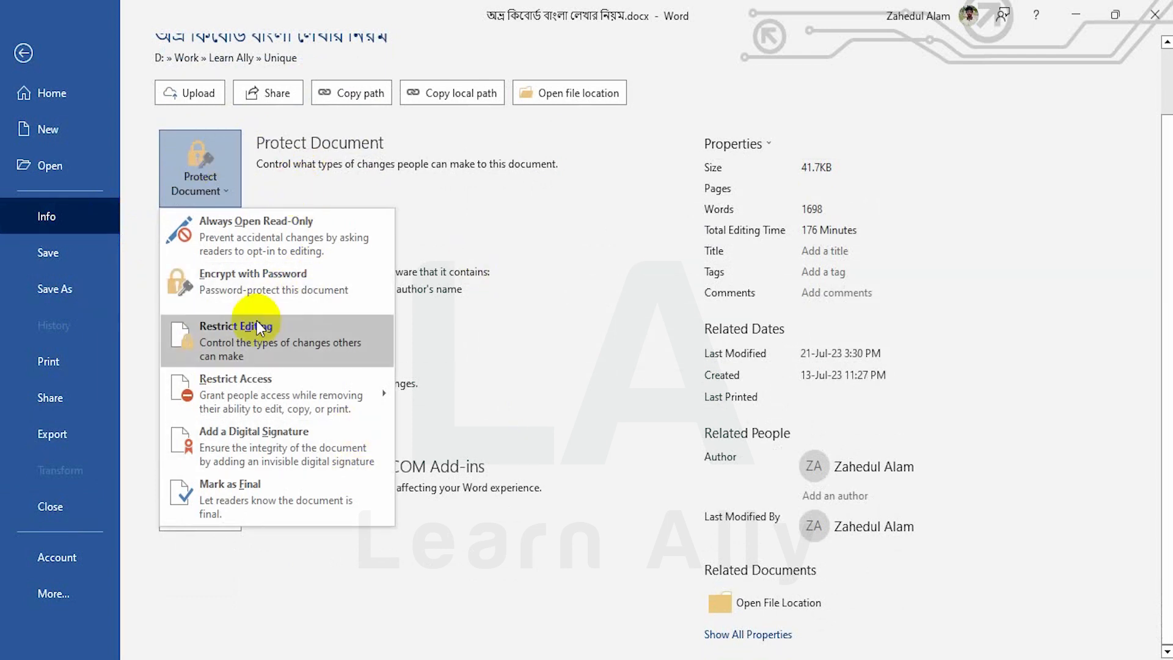
left_click(276, 232)
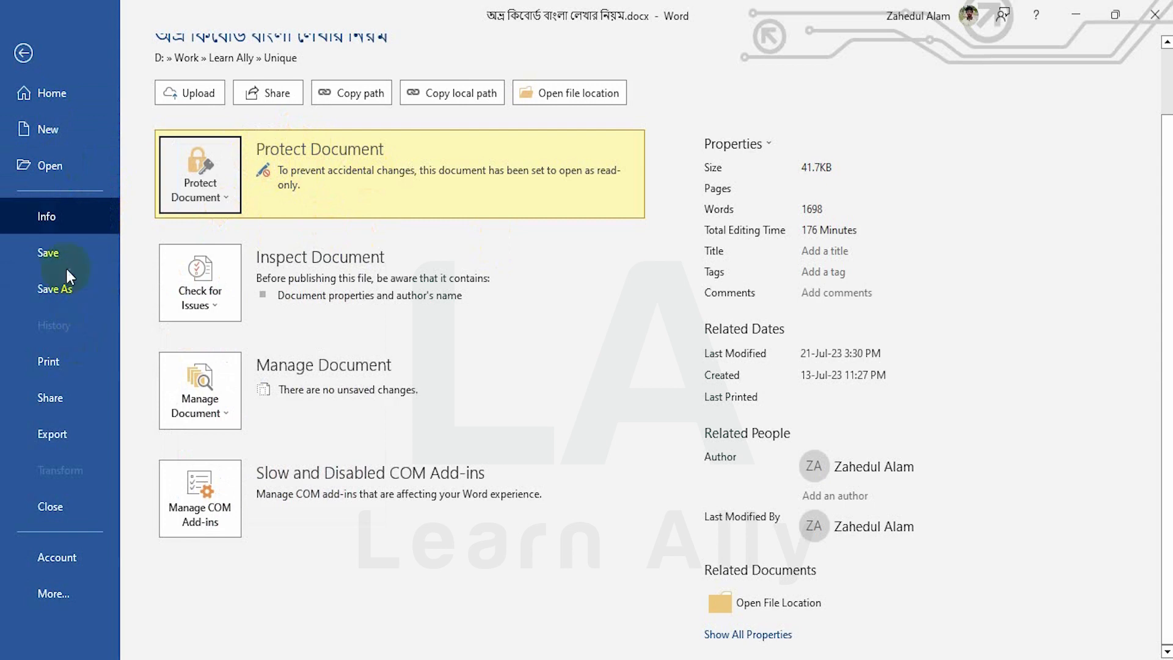
left_click(62, 292)
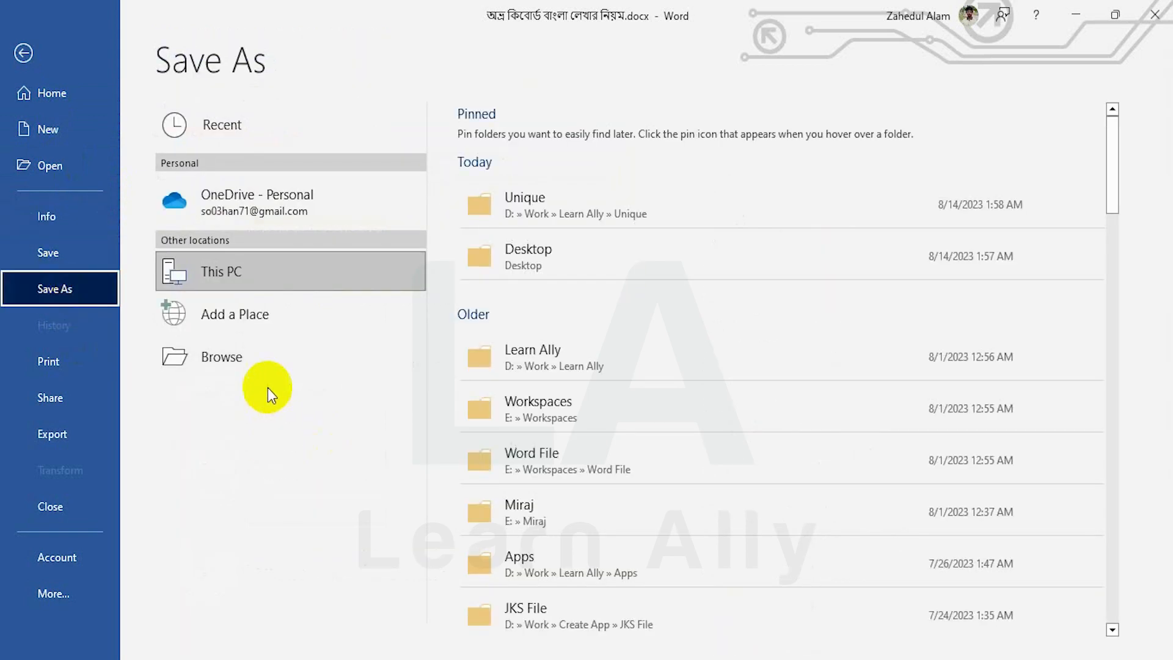
Save a copy of the Bengali document to the Desktop
left_click(254, 359)
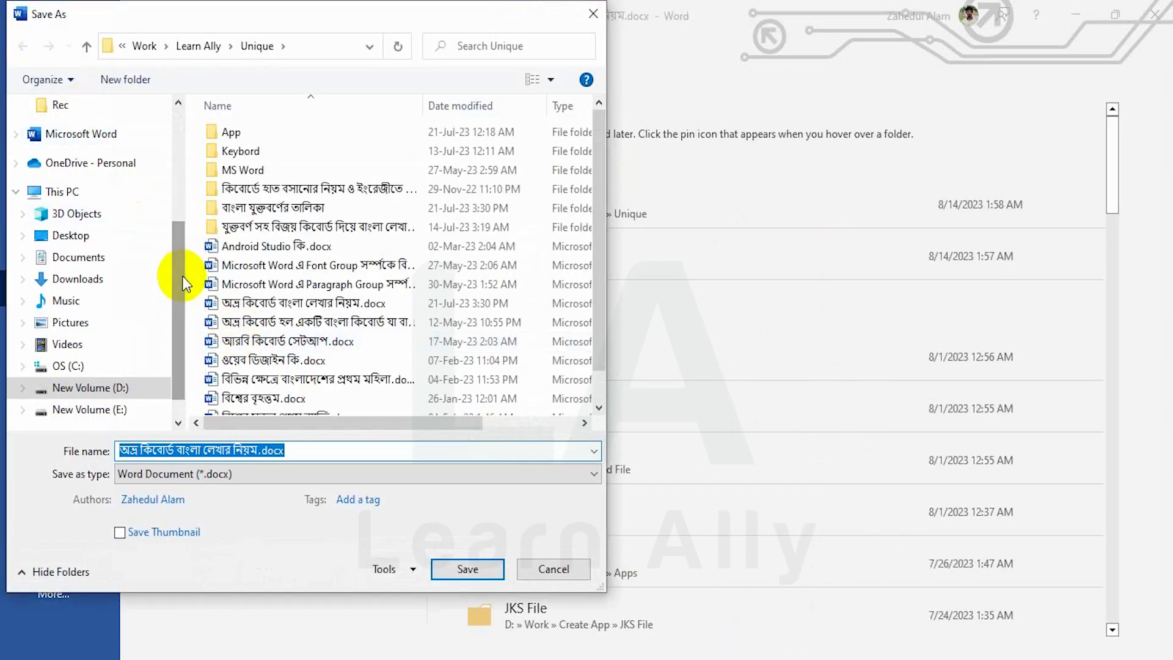
left_click_drag(160, 259, 187, 120)
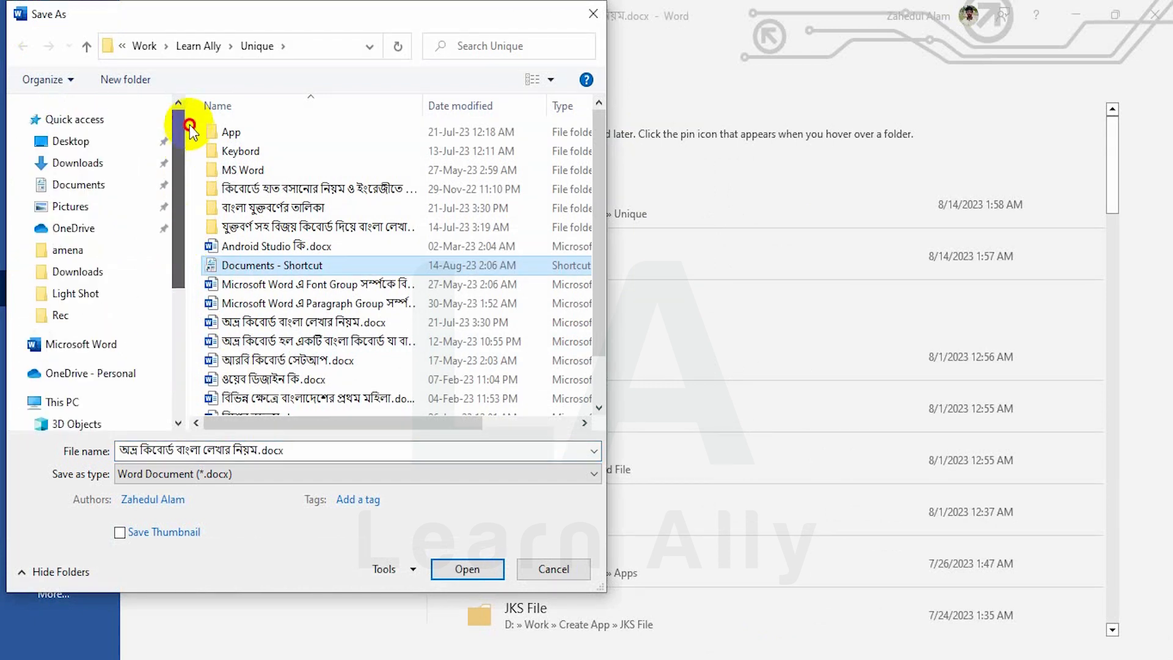
left_click(44, 142)
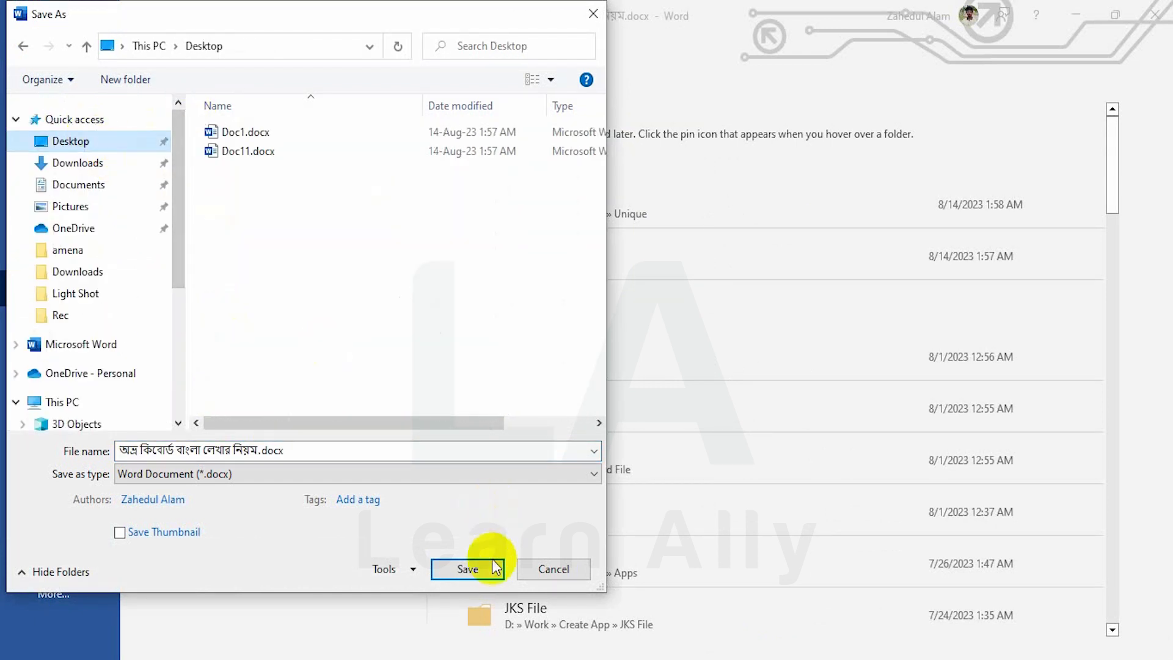
left_click(475, 567)
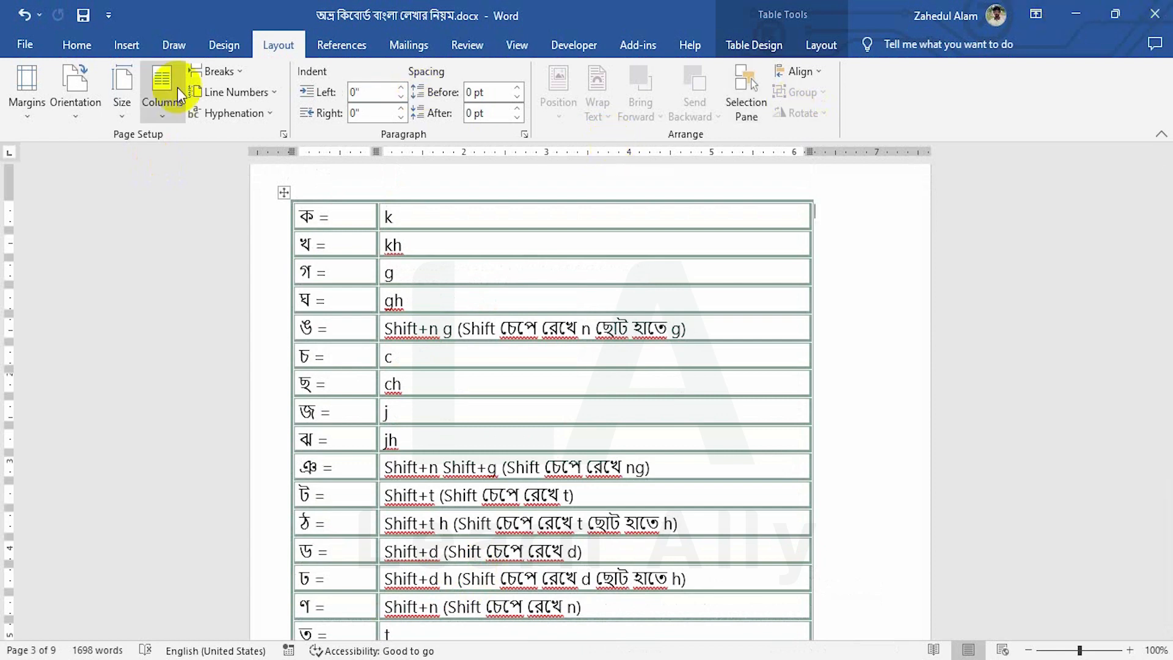
Close the document and Word, then reopen the Desktop copy in read-only mode
left_click(25, 45)
left_click(49, 510)
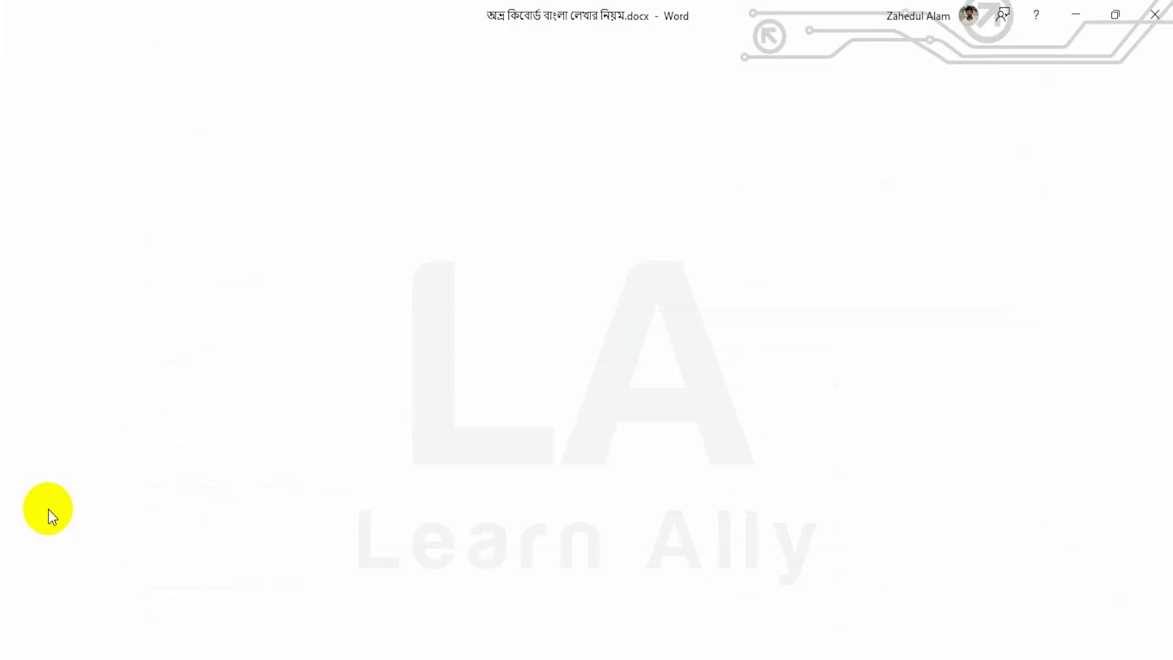
left_click(1154, 14)
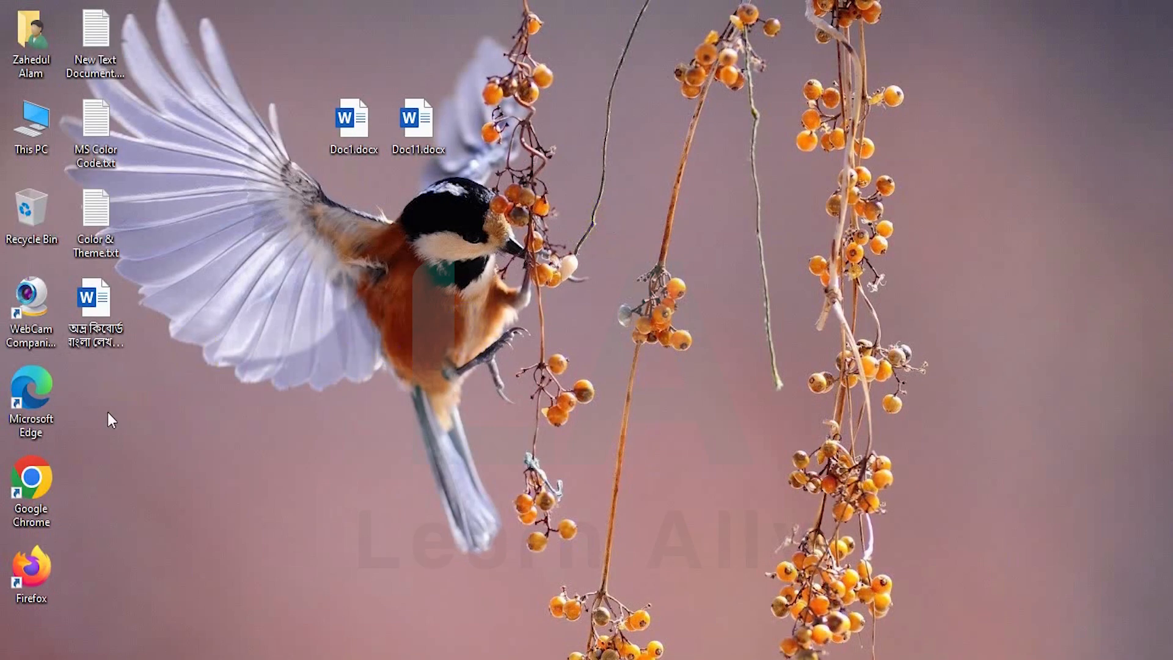
double_click(89, 317)
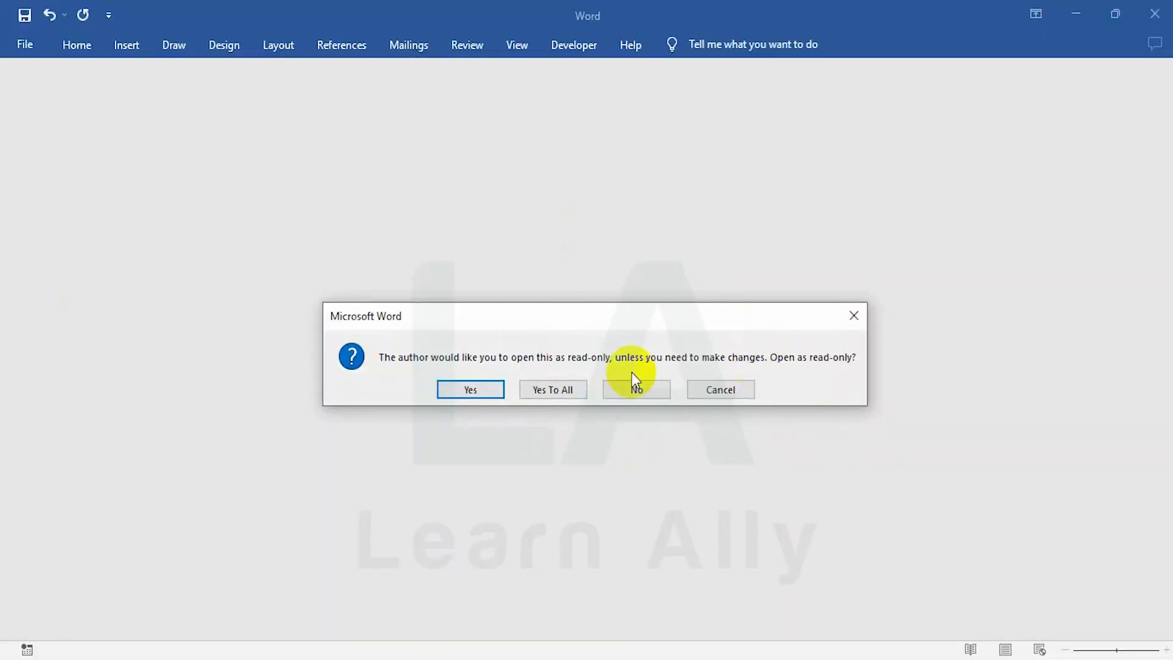
left_click(490, 387)
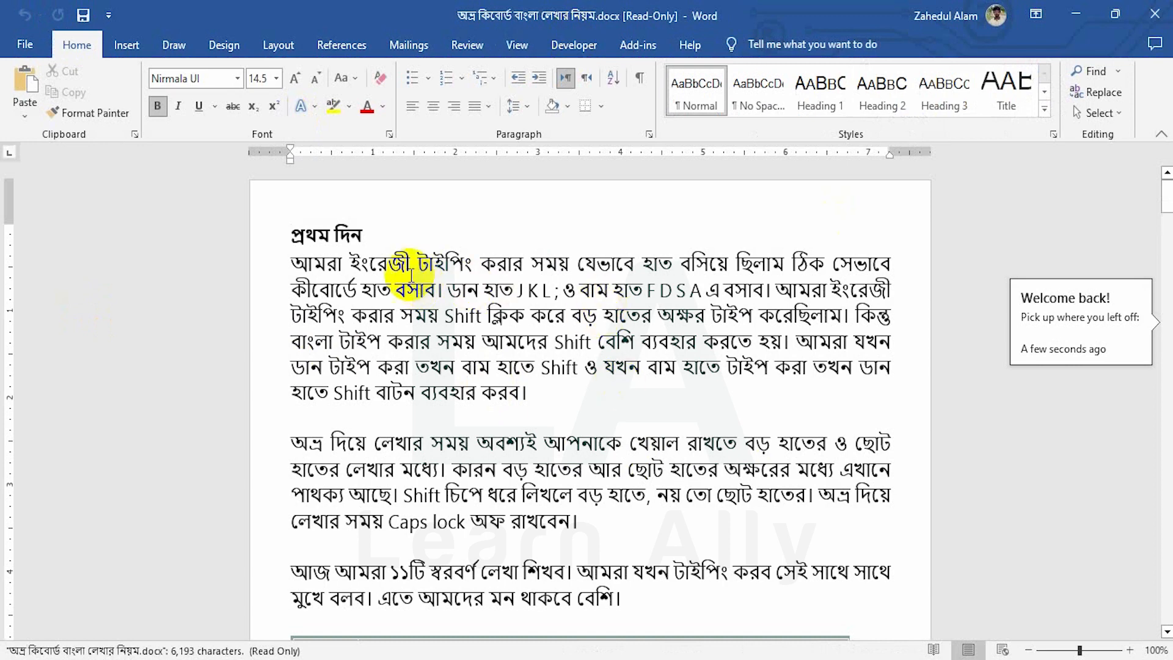
left_click(25, 44)
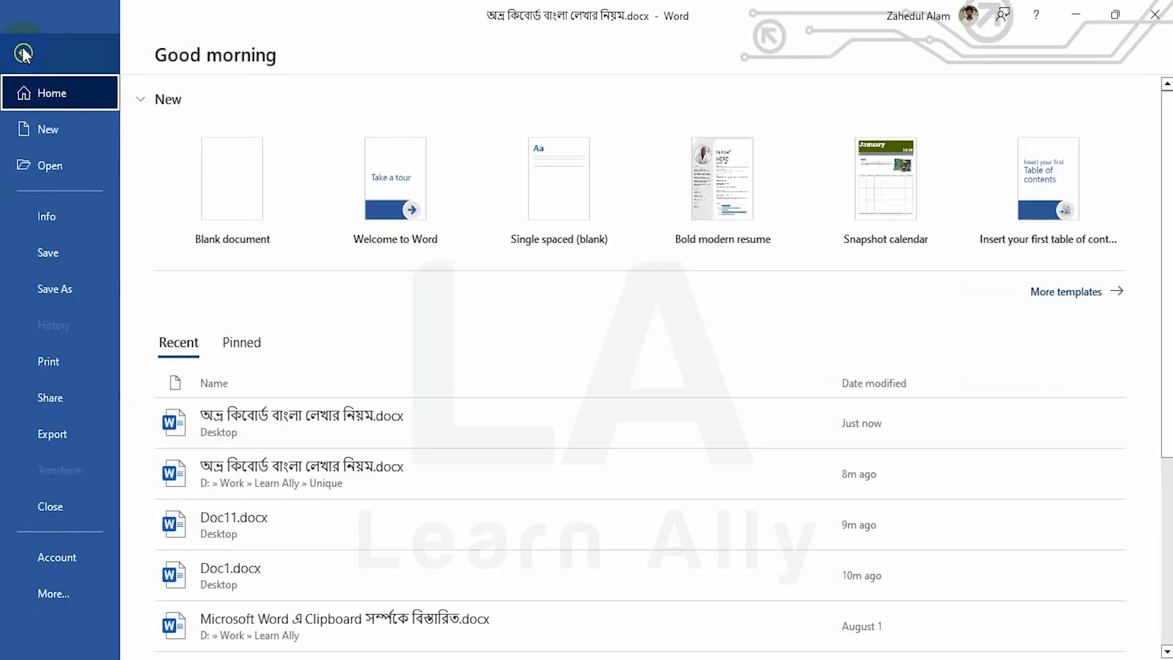
Encrypt the document with an open password, re-enter it to confirm, and save
left_click(68, 214)
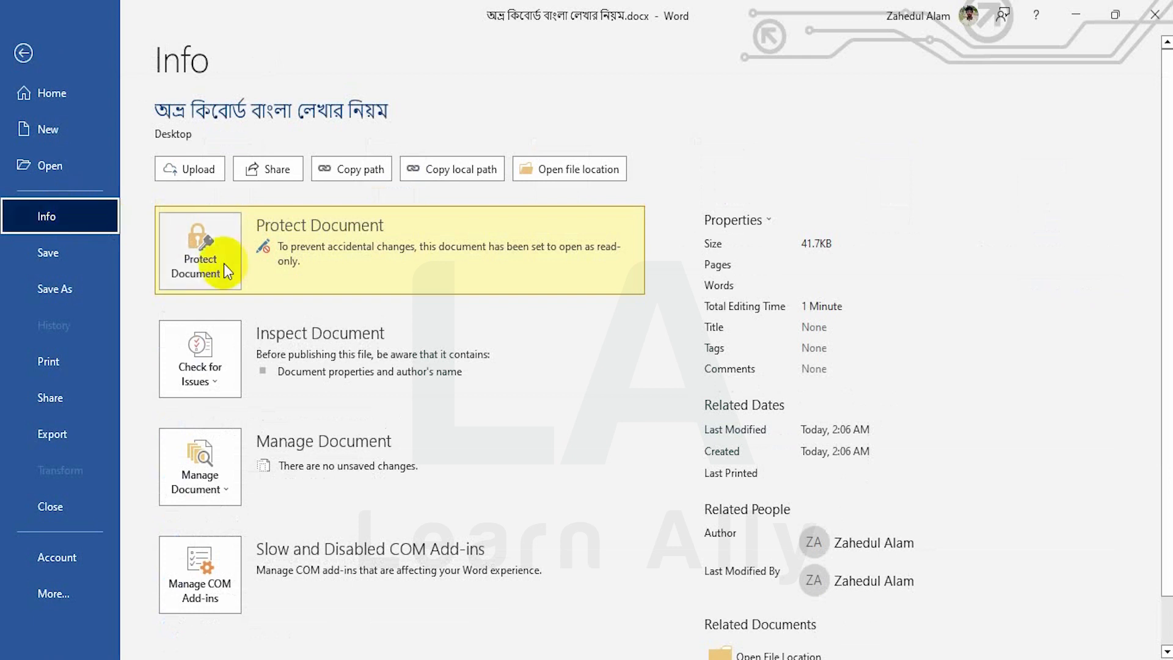
left_click(227, 265)
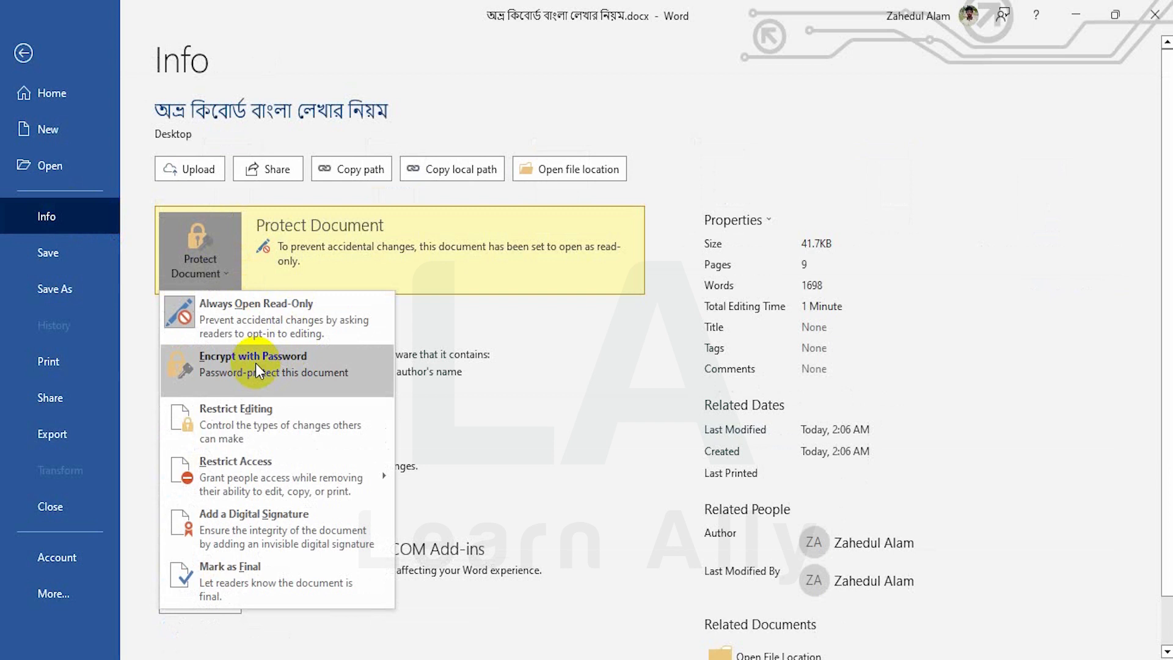
left_click(255, 363)
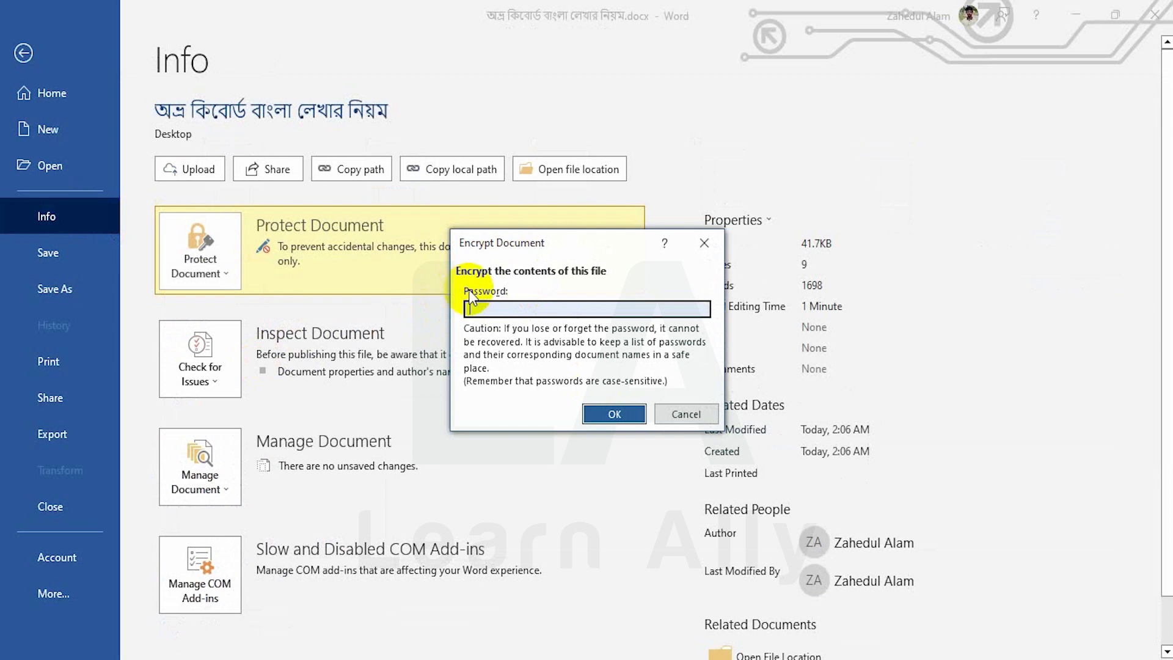
type("123")
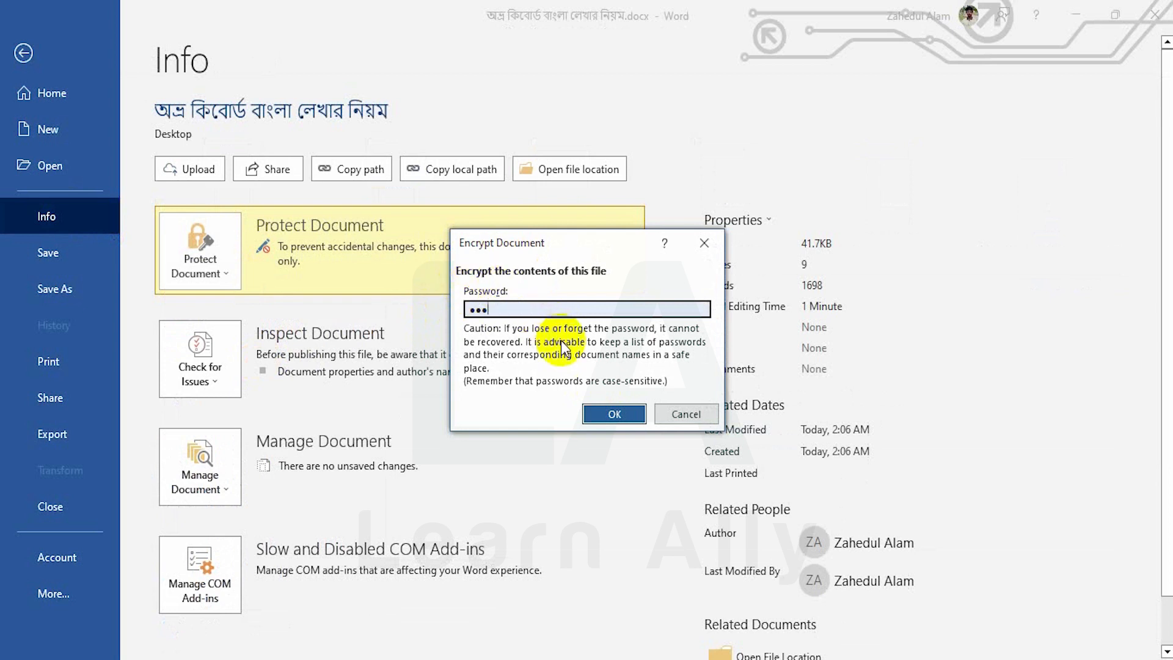
left_click(599, 418)
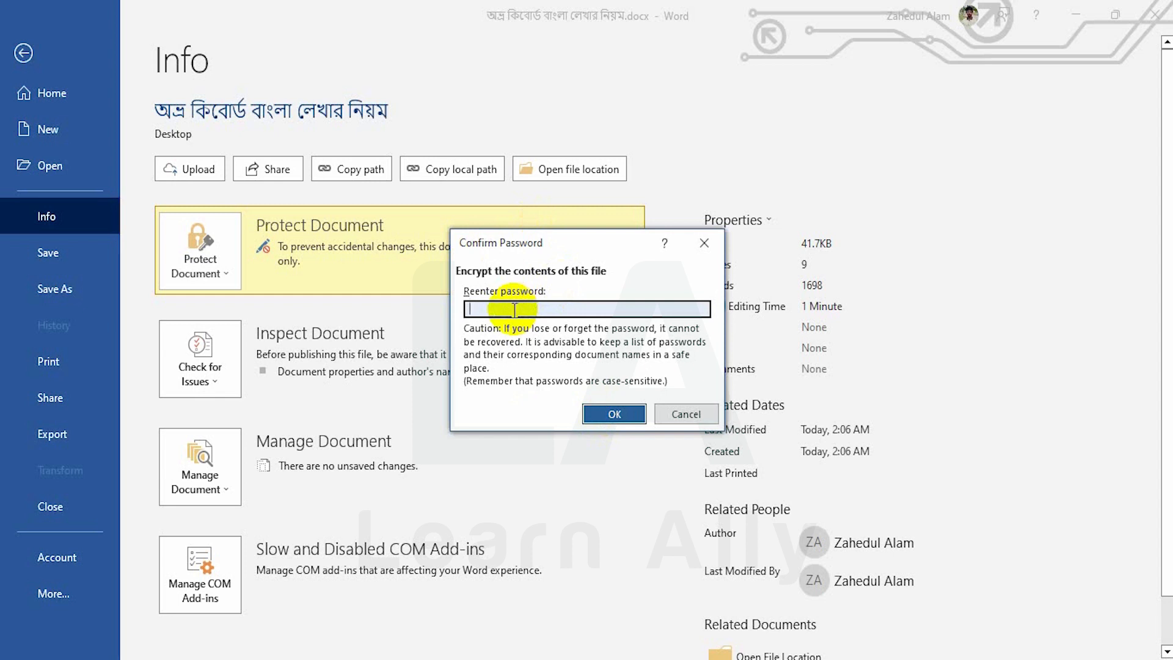
type("1234")
left_click(613, 414)
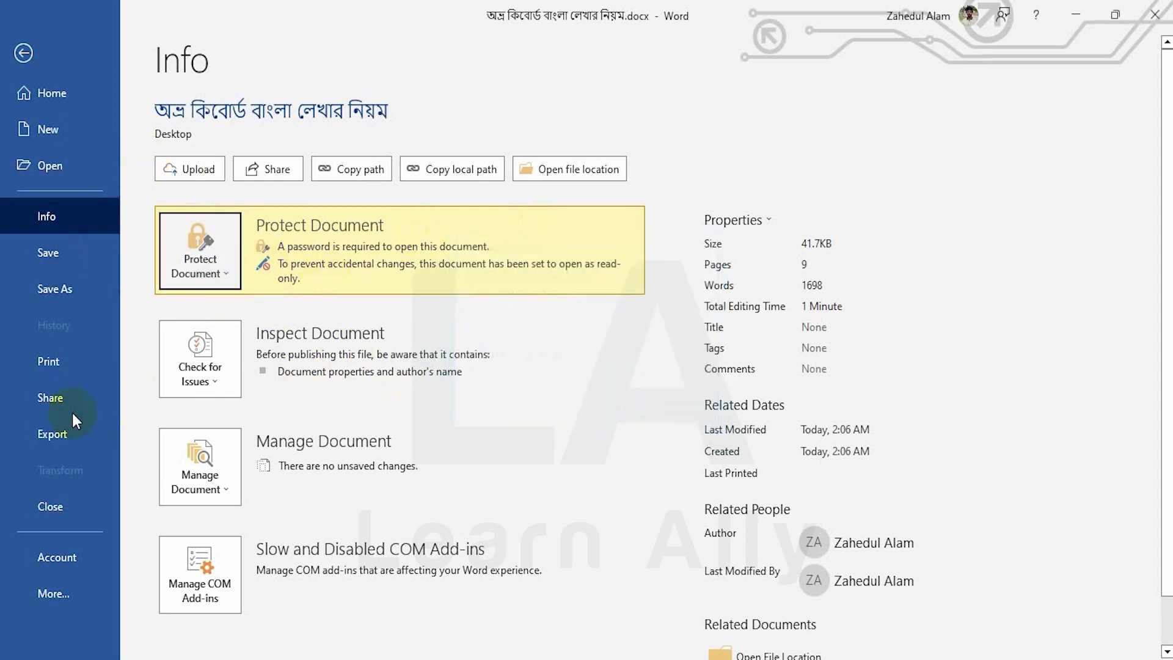
left_click(71, 257)
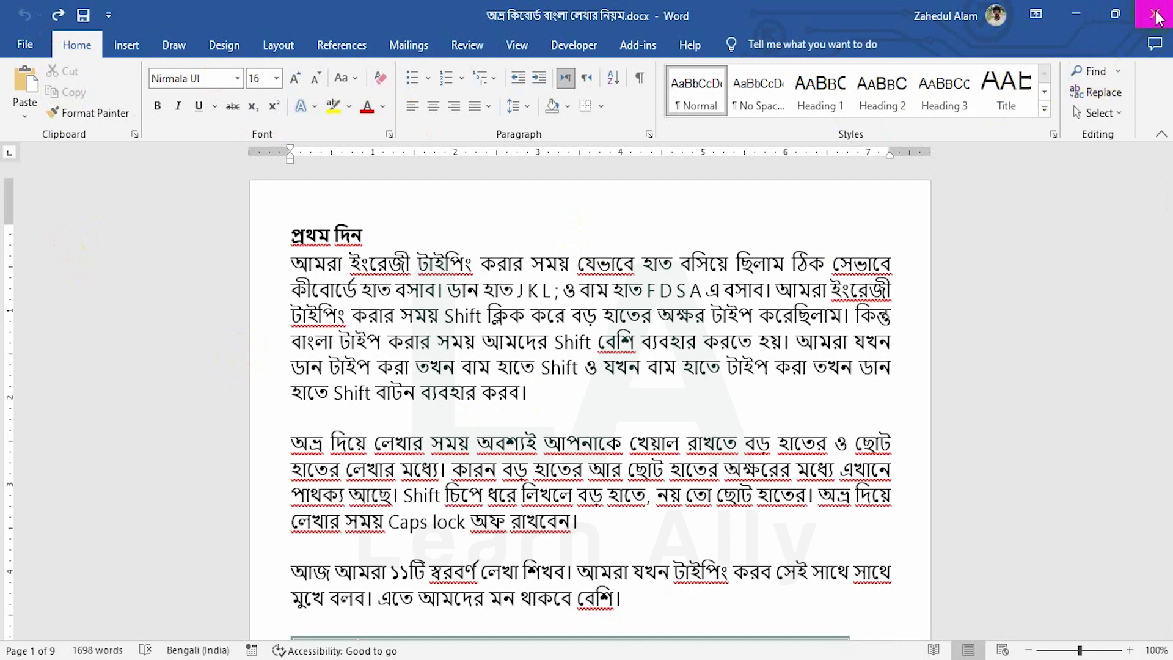
Close the Bengali document with Ctrl+W and bring up the recent documents with Ctrl+O
left_click(35, 47)
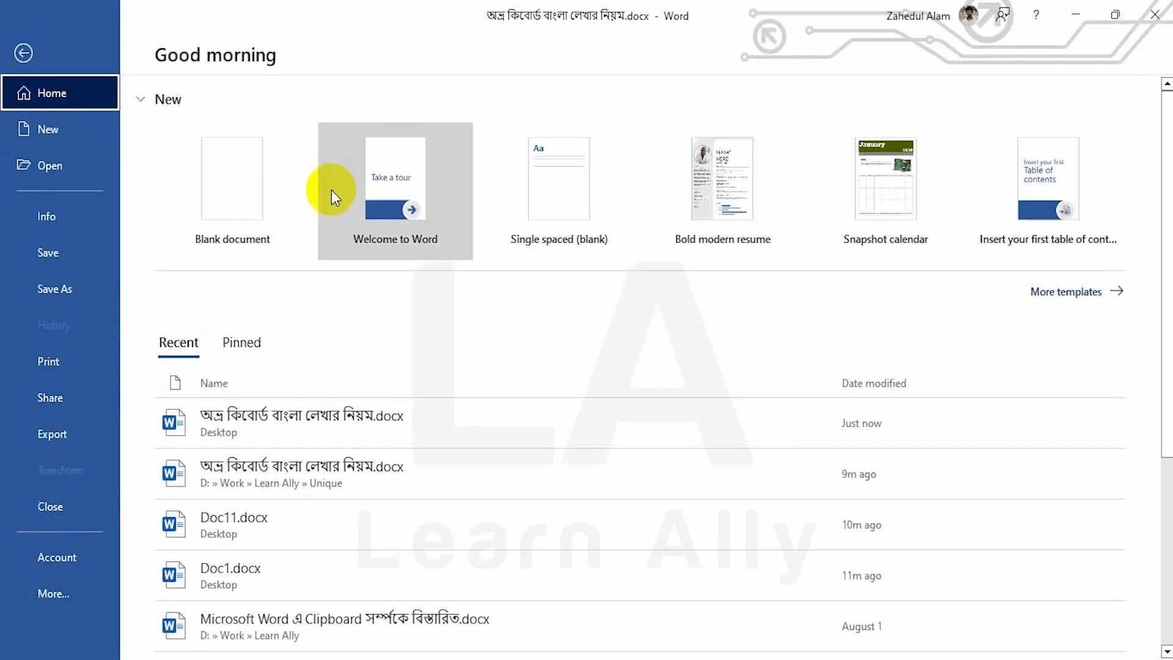
left_click(23, 53)
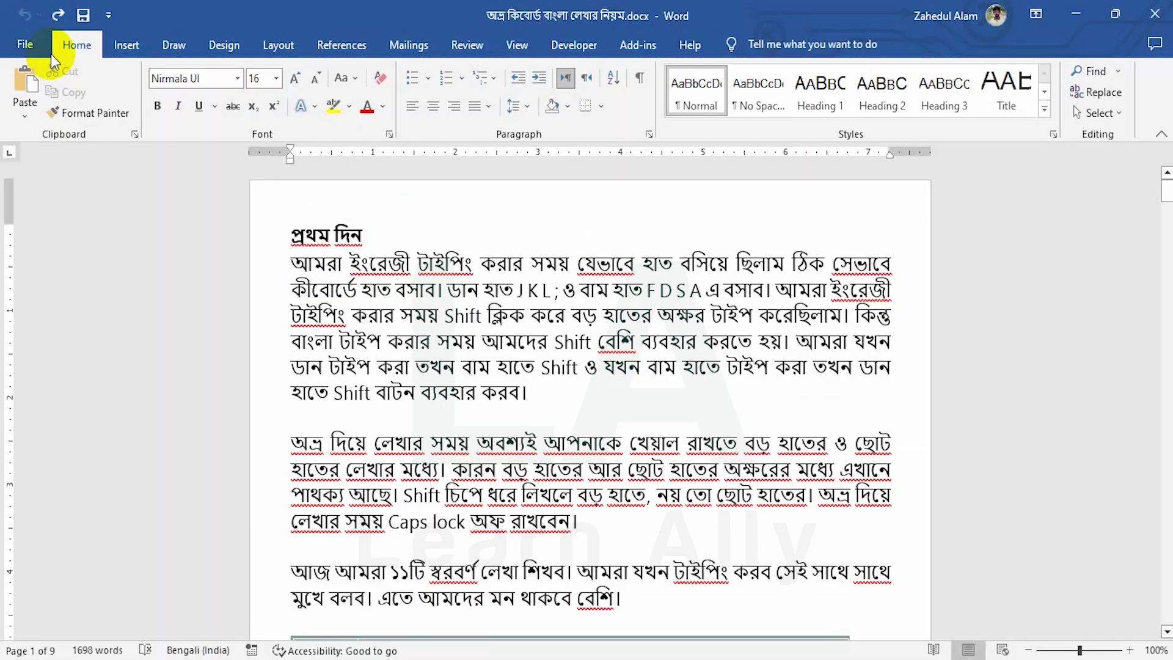
key("ctrl+w")
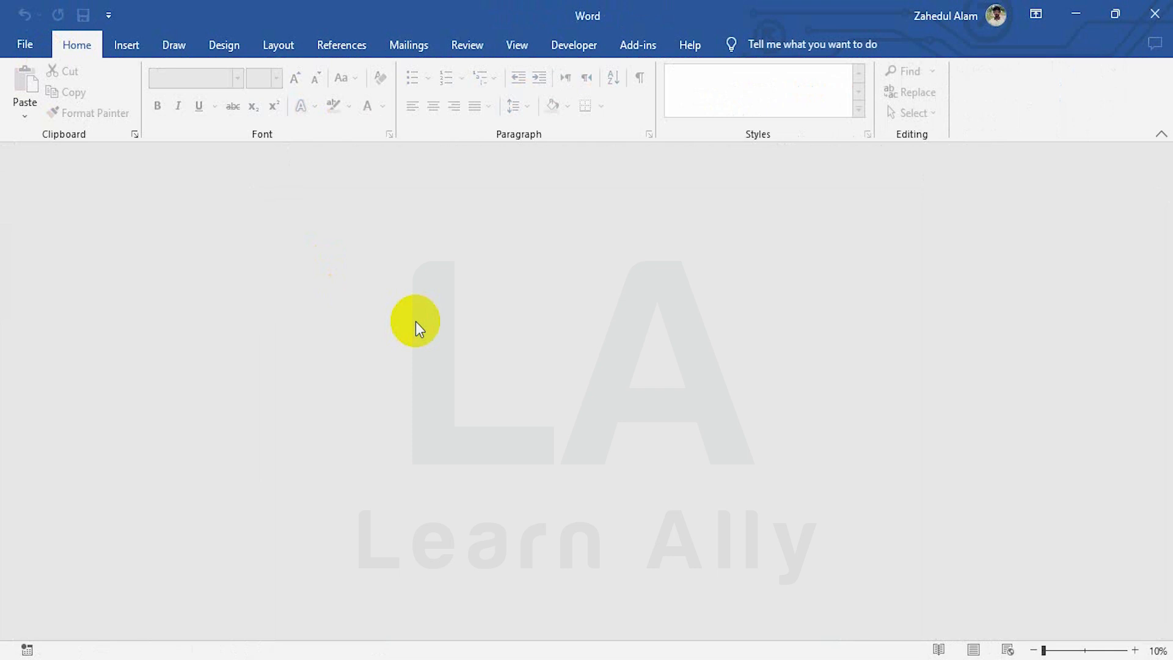
left_click(29, 46)
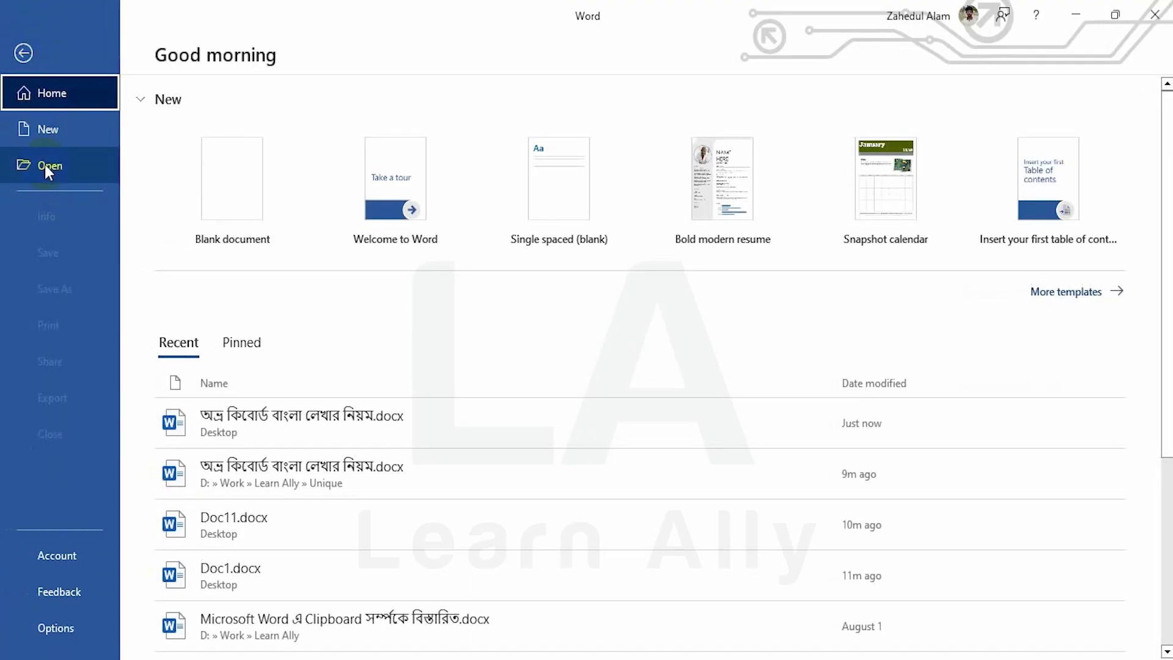
left_click(25, 50)
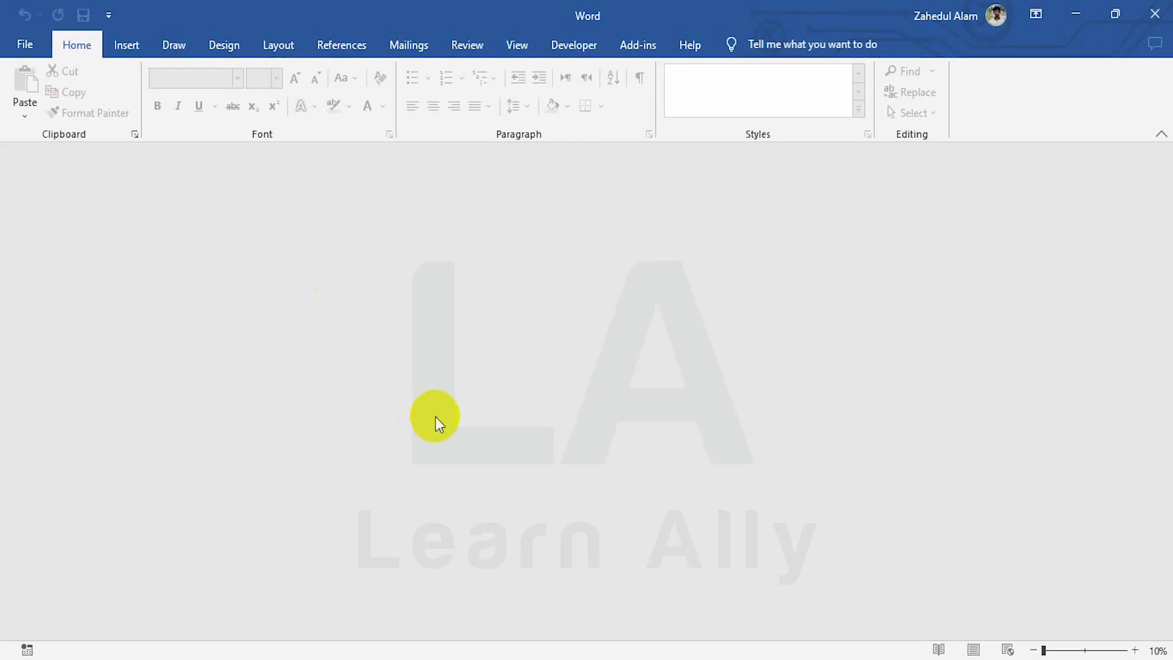
key("ctrl+o")
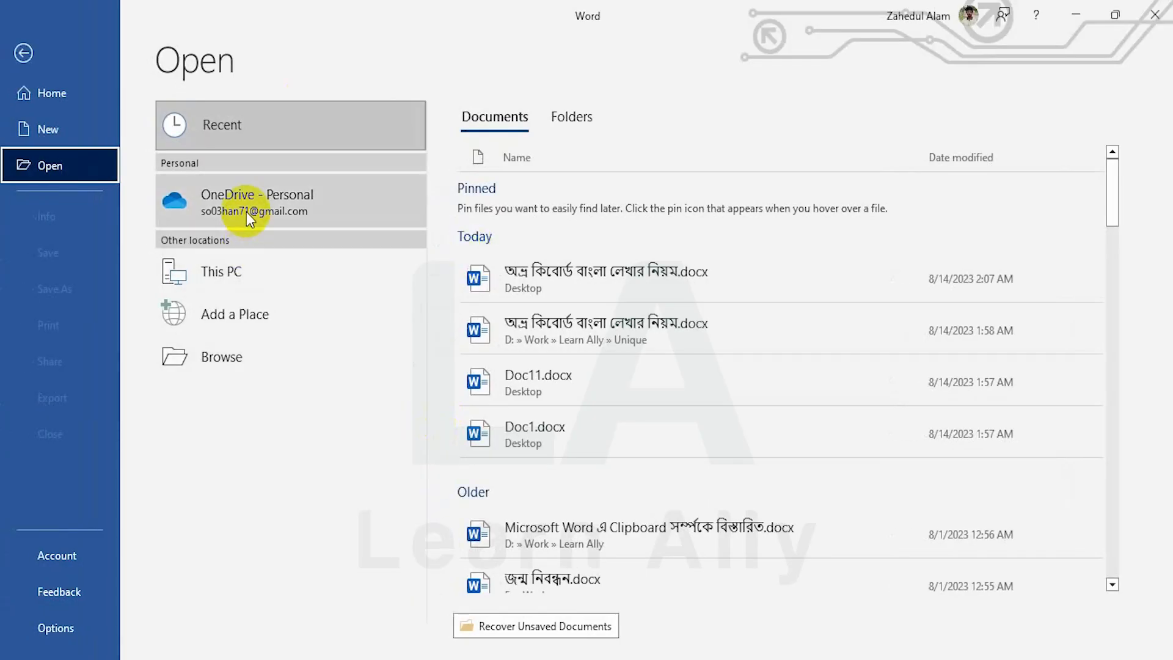
Try opening the protected document from Recent with a password and dismiss the incorrect-password error
left_click(629, 267)
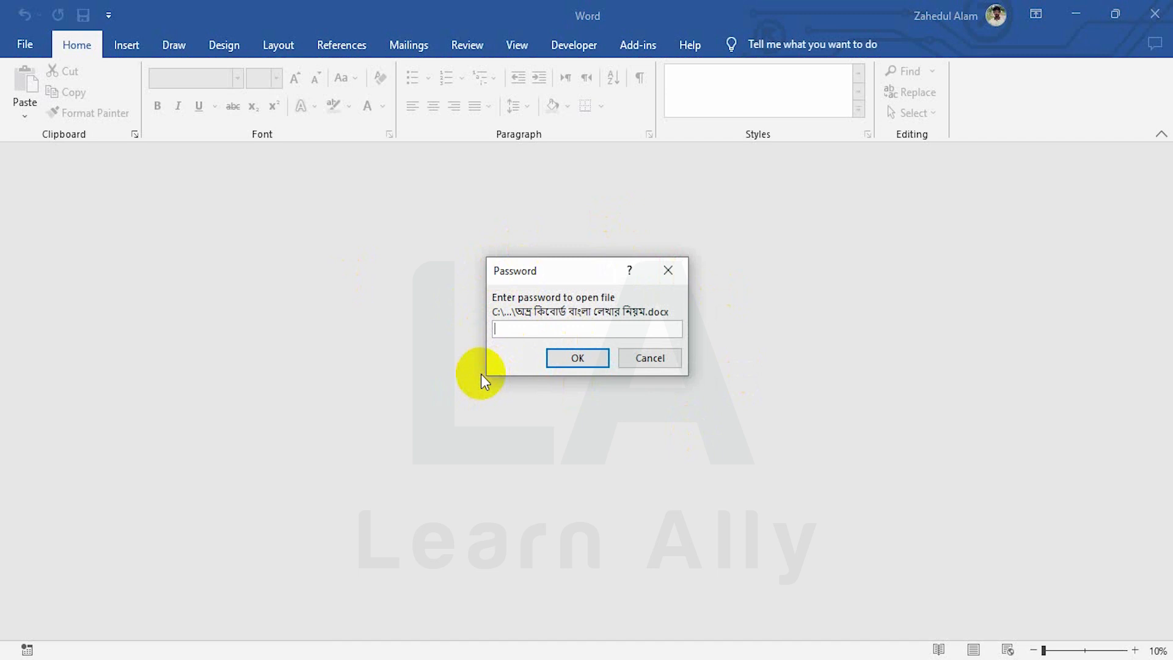
type("123")
left_click(589, 358)
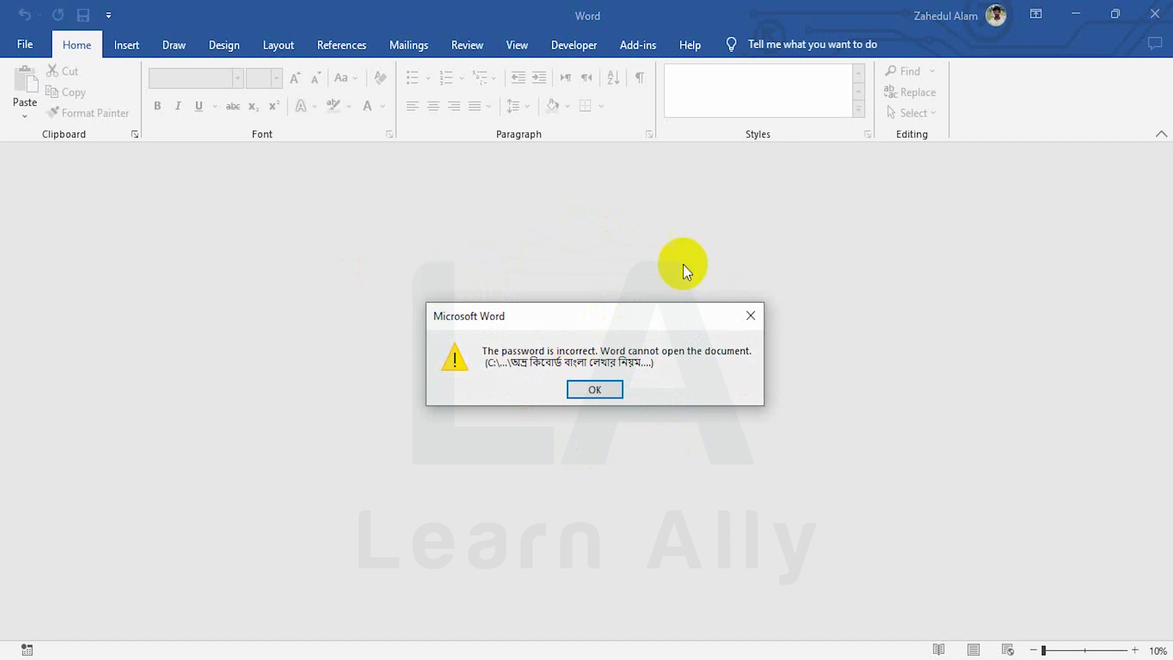
left_click(592, 389)
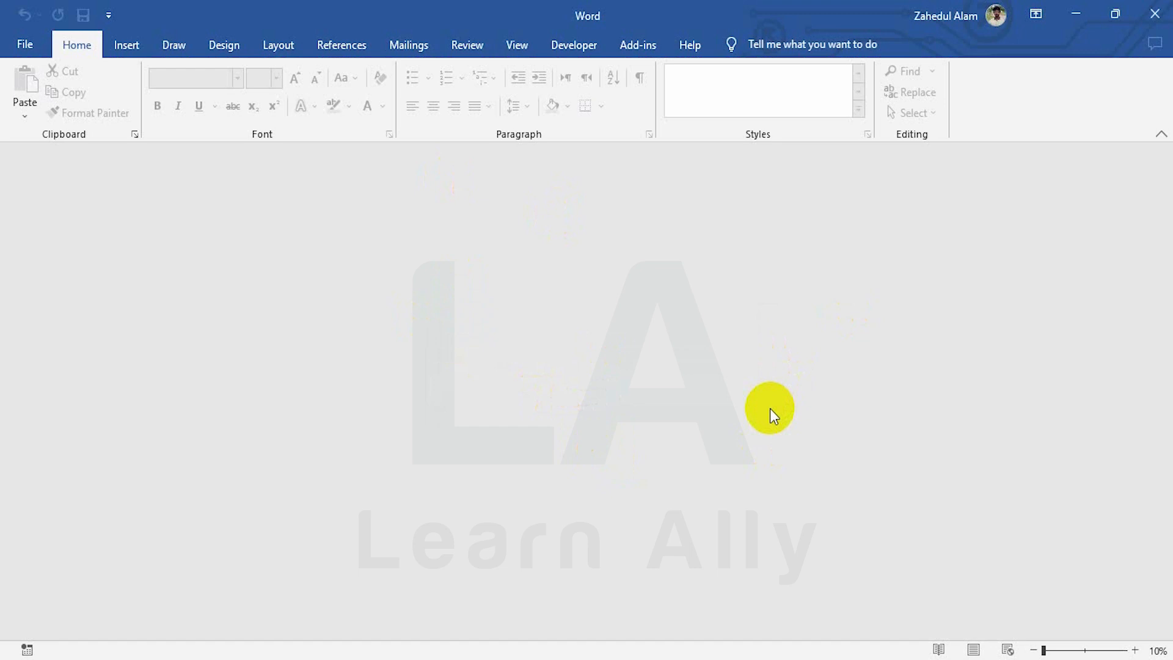
Reopen the document with the correct password and accept read-only mode
key("ctrl+o")
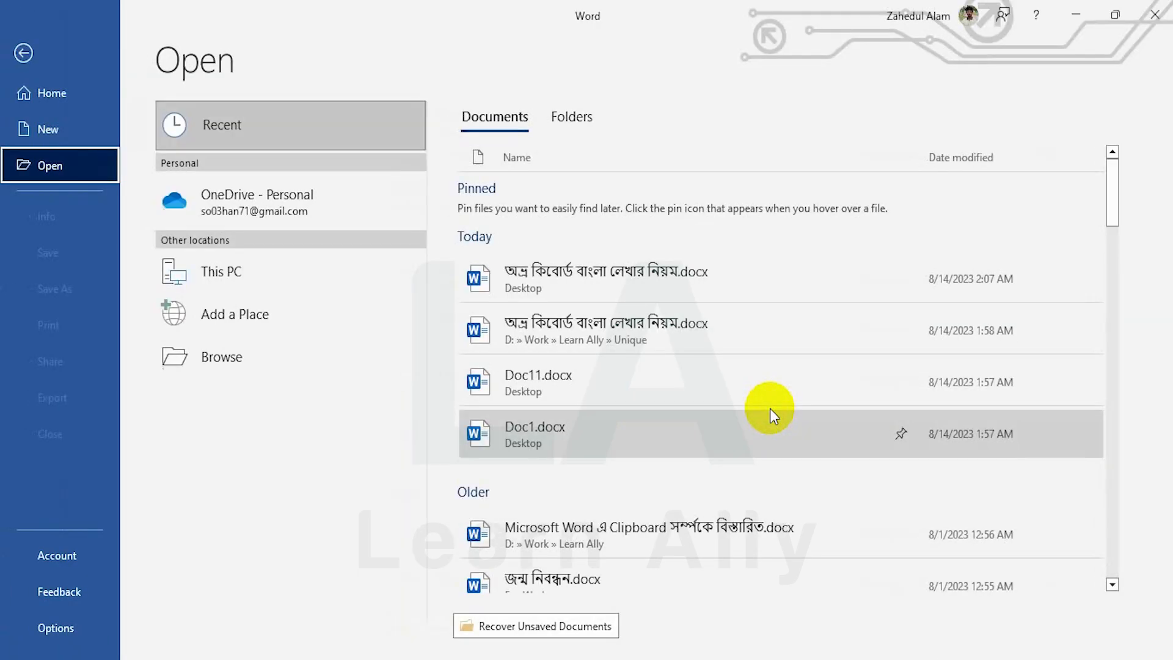
left_click(596, 274)
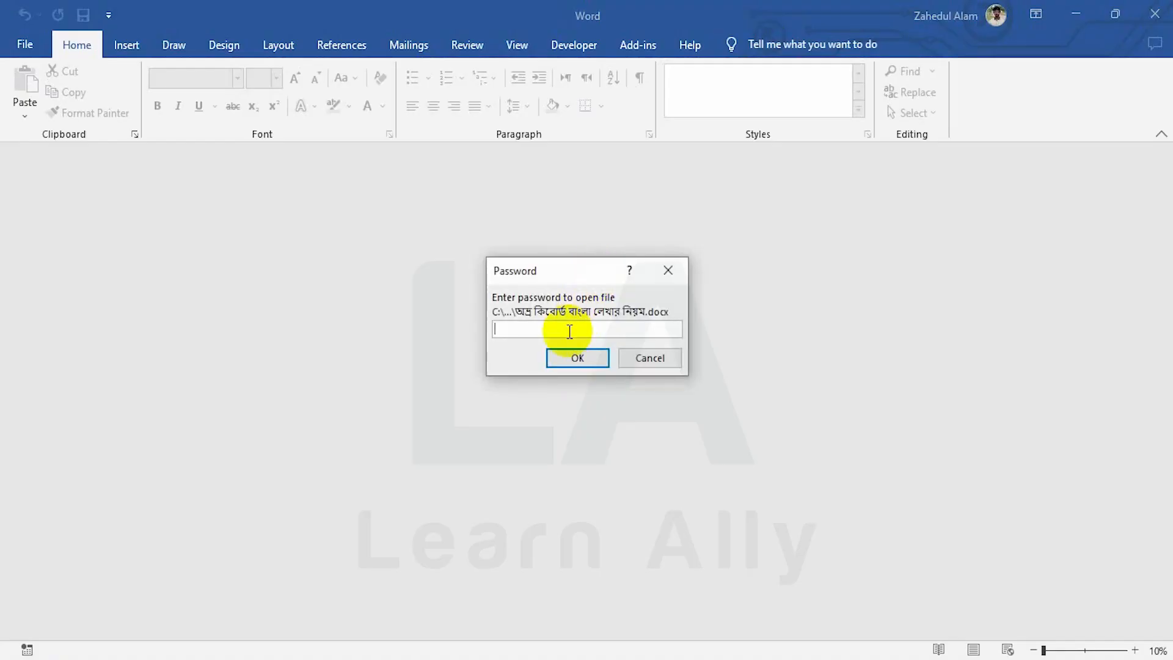
type("123")
left_click(581, 353)
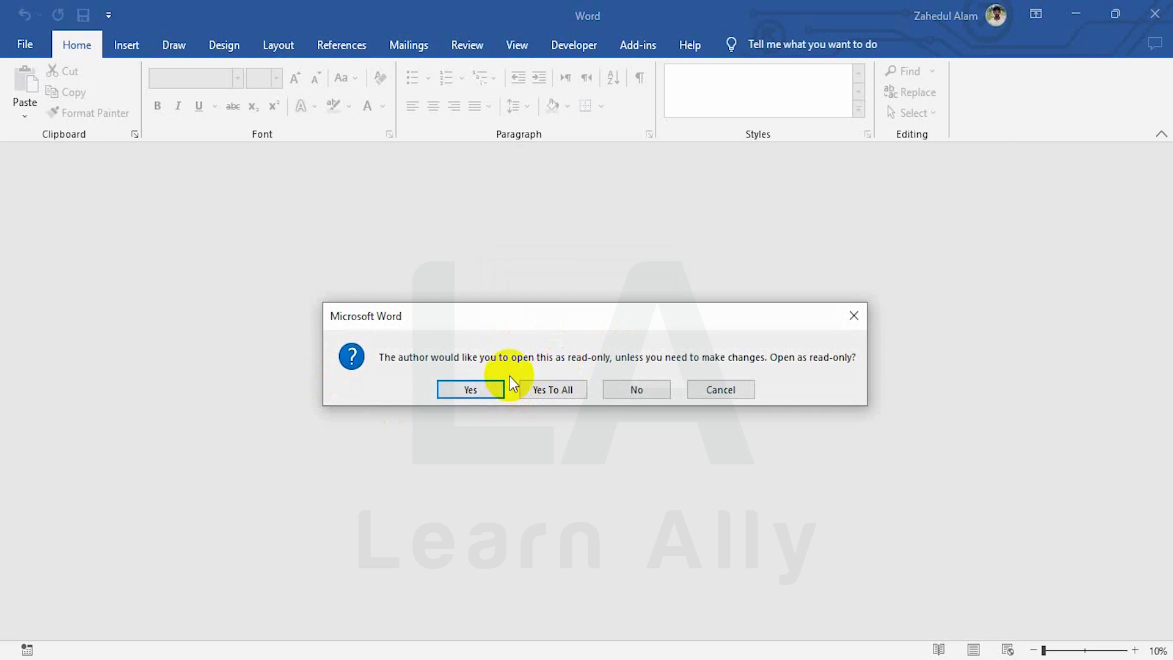
left_click(471, 391)
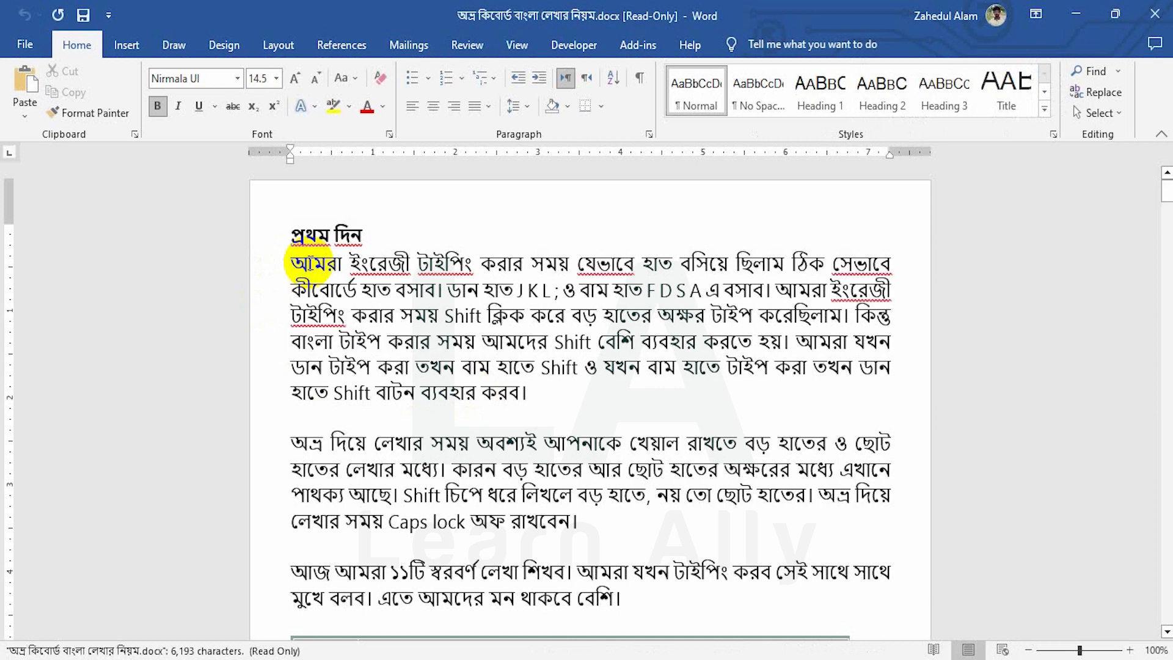
left_click(25, 44)
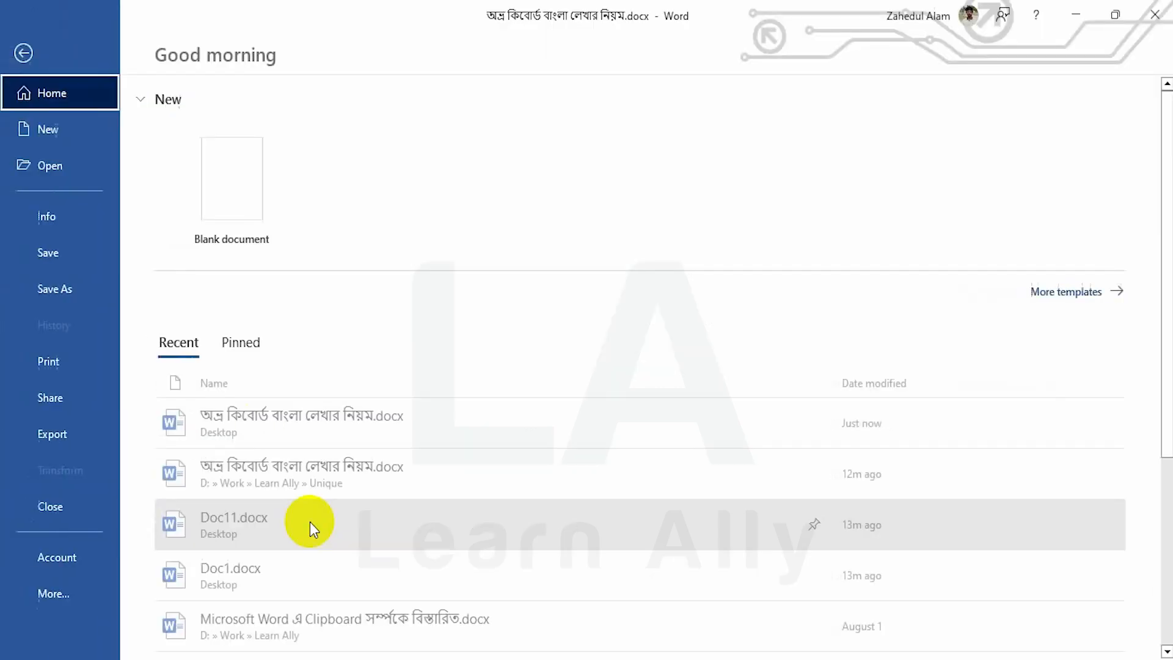
Remove the document's open password by clearing it in Encrypt with Password
left_click(65, 218)
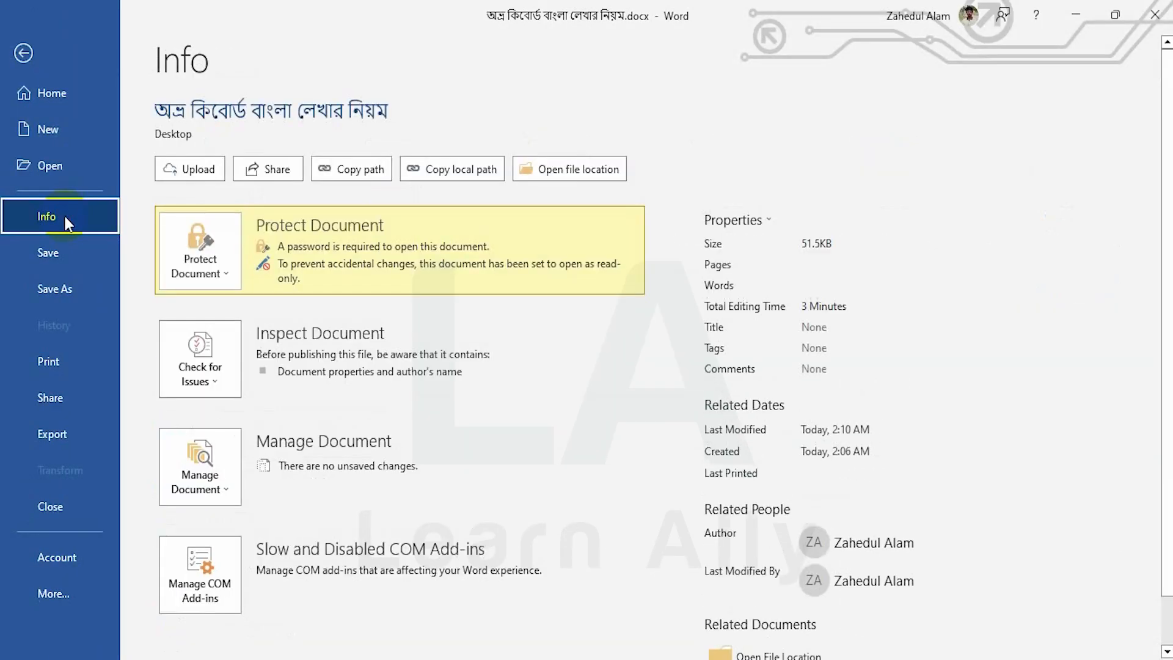
left_click(208, 244)
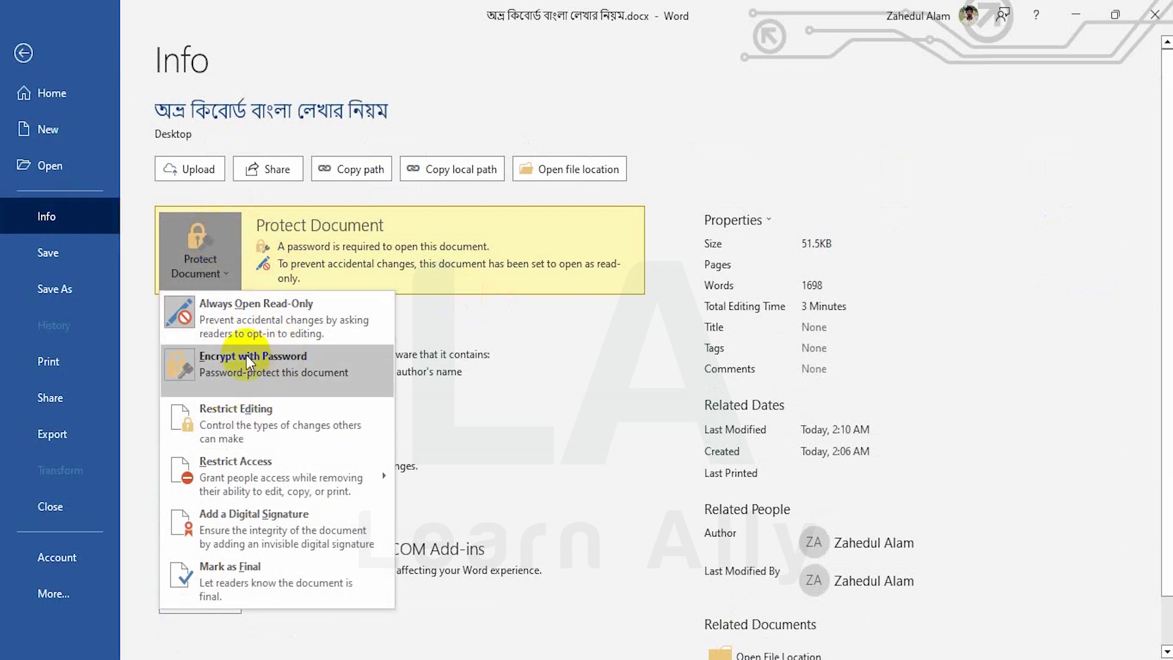
left_click(247, 355)
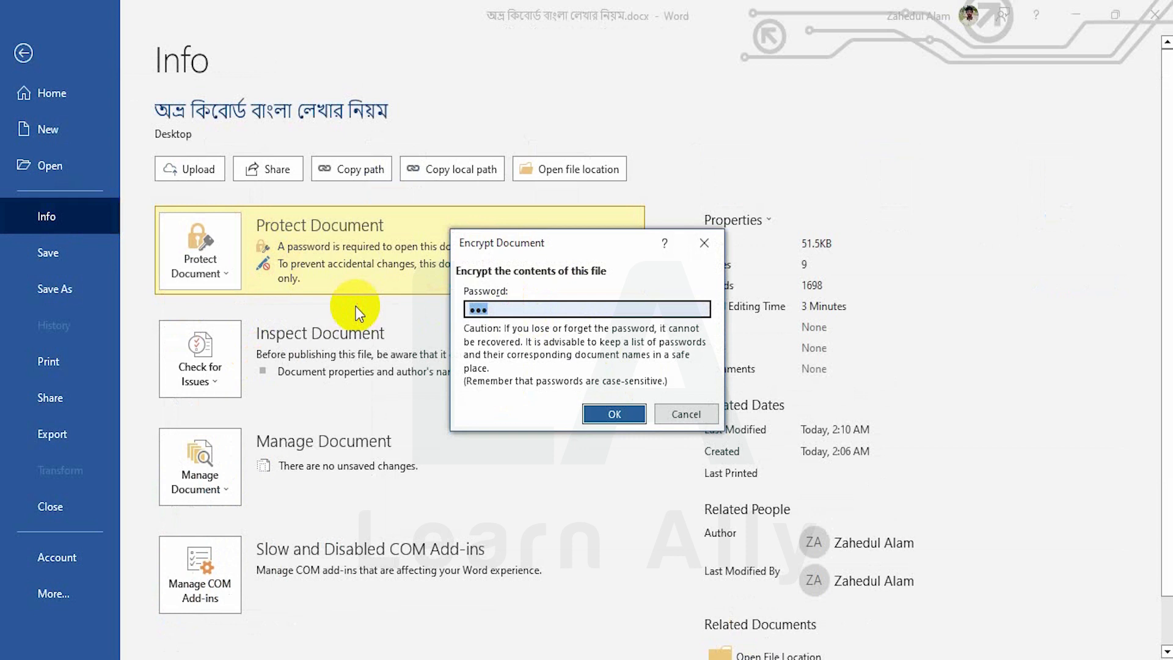
key("BackSpace")
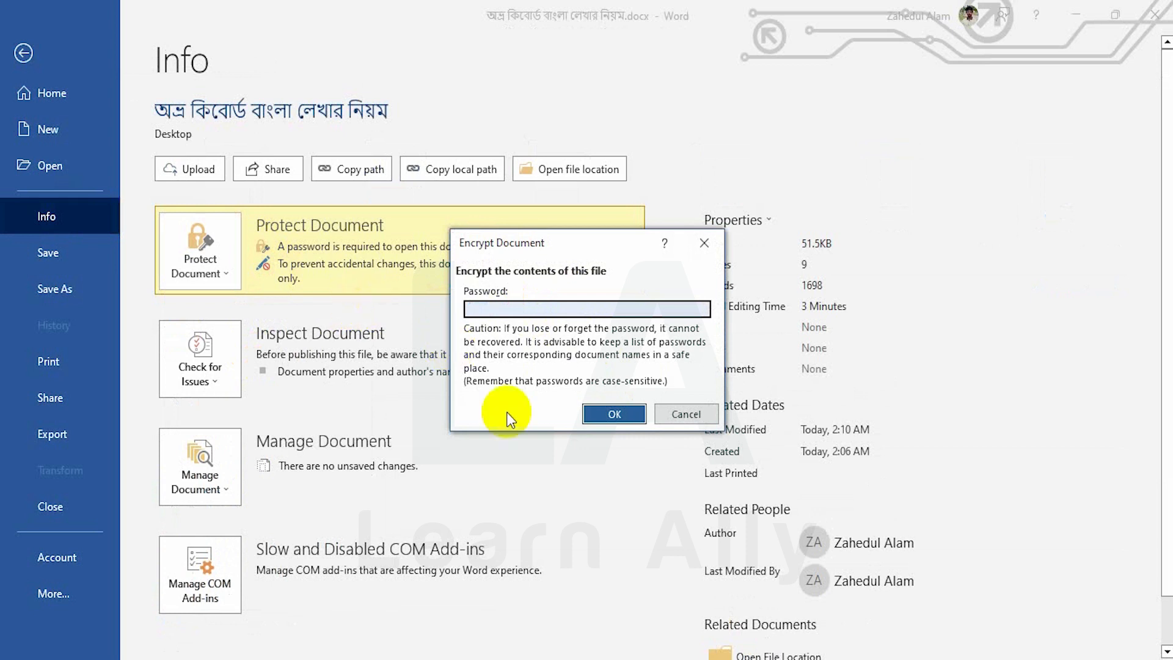
left_click(606, 418)
Turn off Always Open Read-Only, save, and close the document
left_click(194, 238)
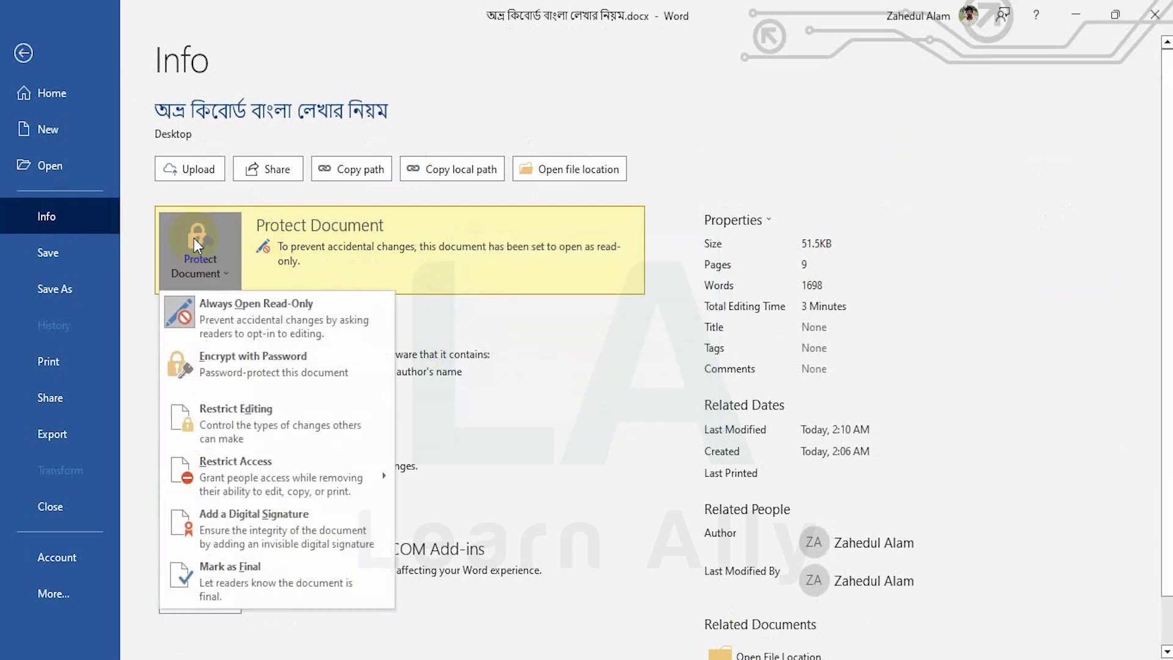
left_click(199, 240)
left_click(202, 244)
left_click(207, 315)
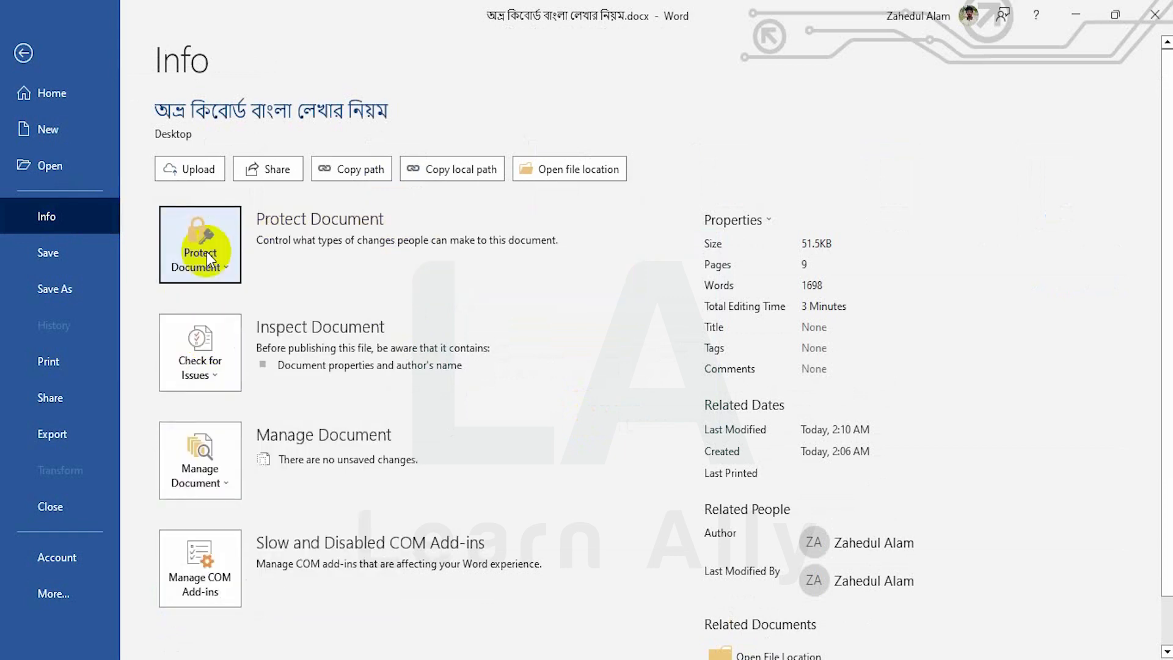
left_click(64, 253)
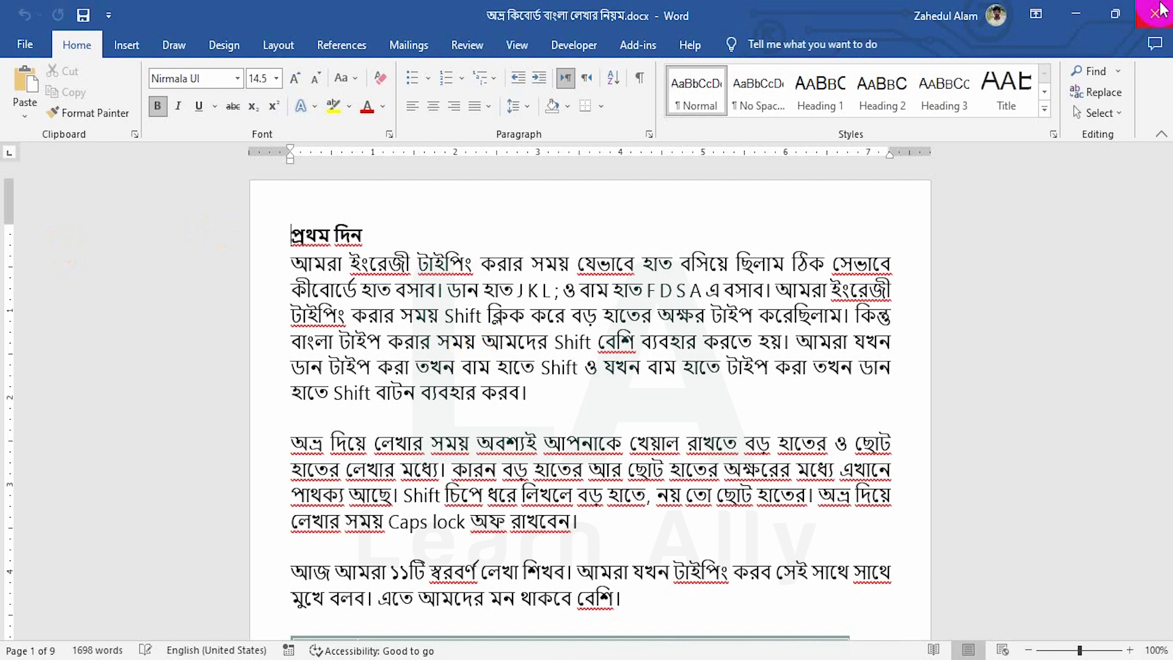
key("ctrl+w")
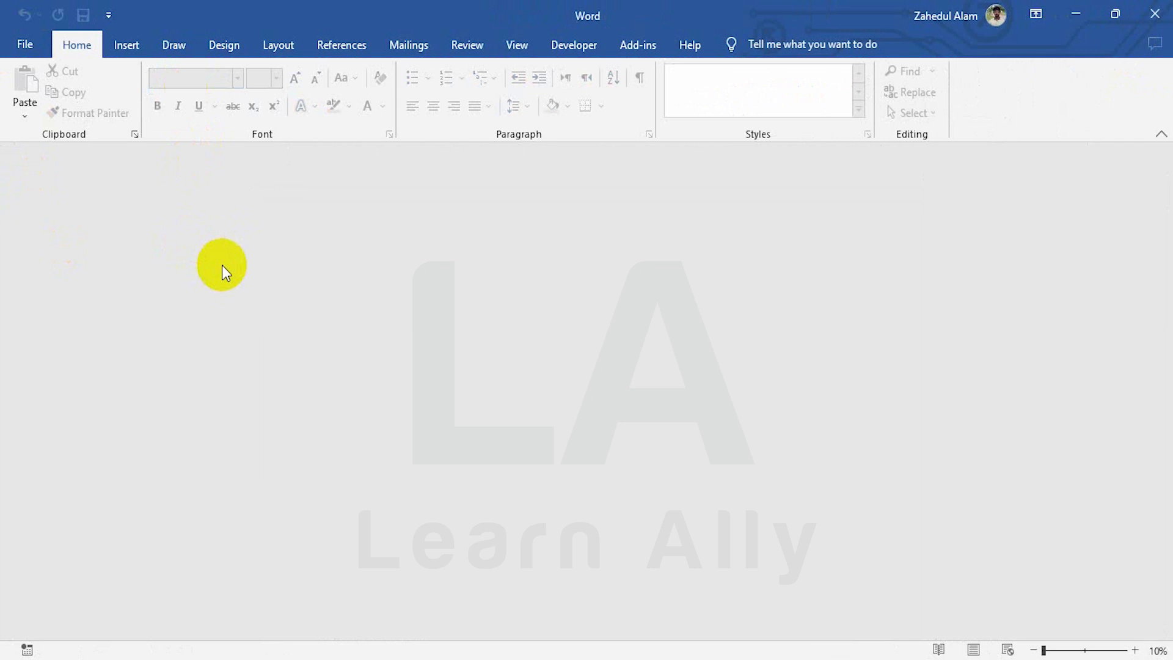
Reopen 'অভ্র কিবোর্ড বাংলা লেখার নিয়ম' from Recent and choose Protect Document > Restrict Editing
key("ctrl+o")
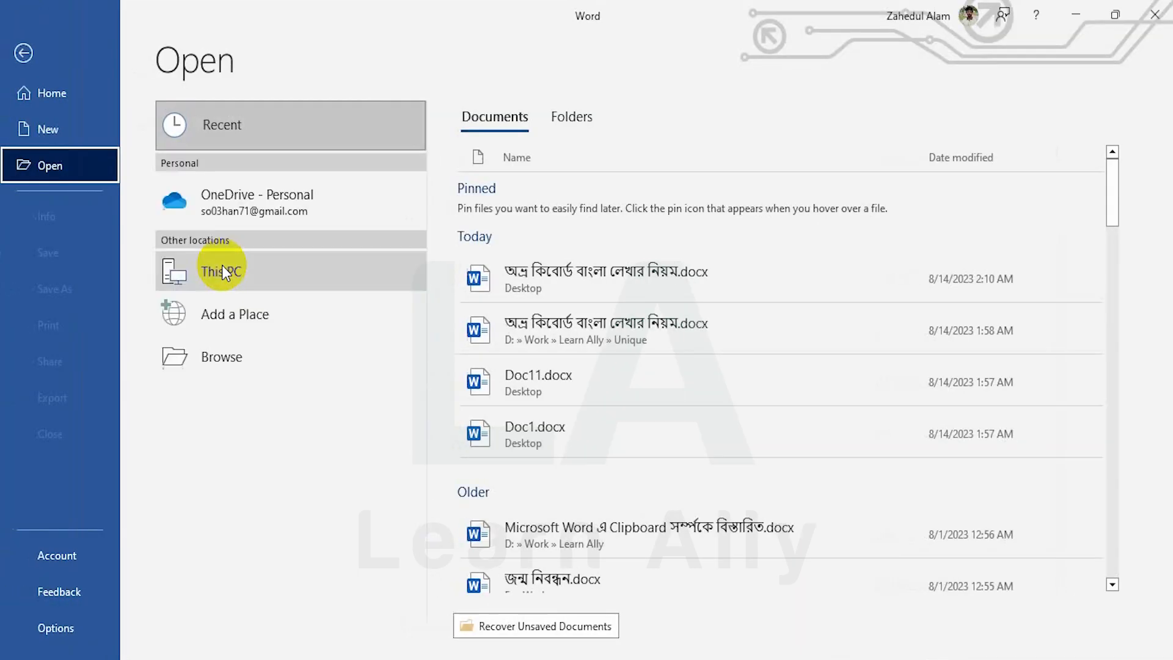
left_click(536, 271)
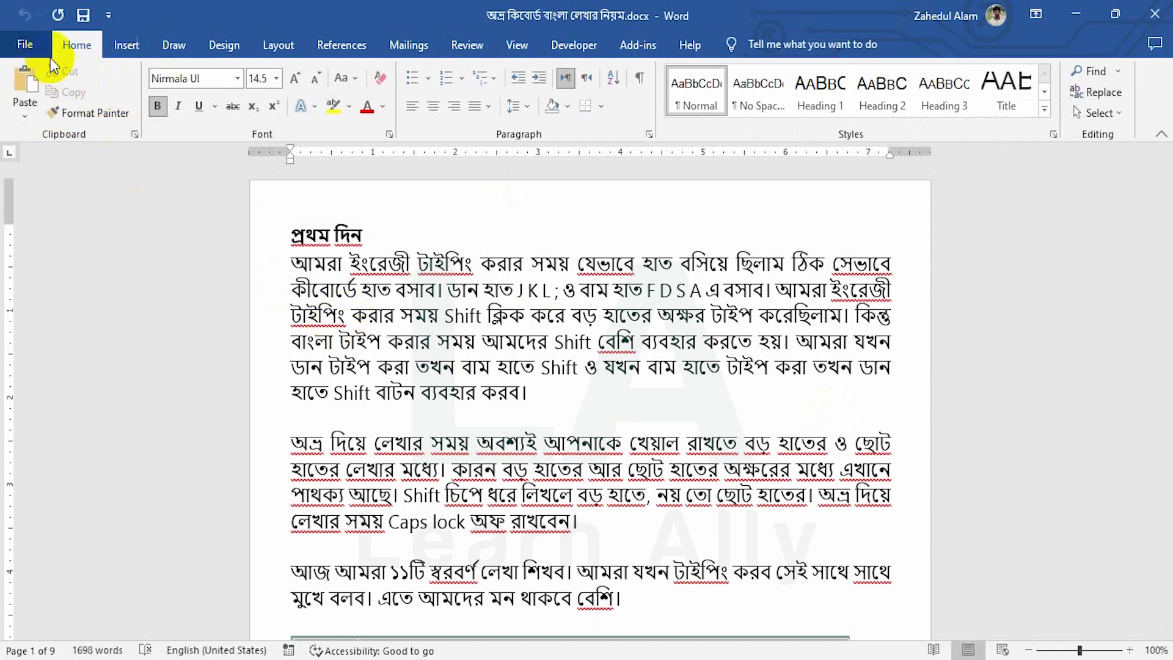
left_click(34, 44)
left_click(60, 214)
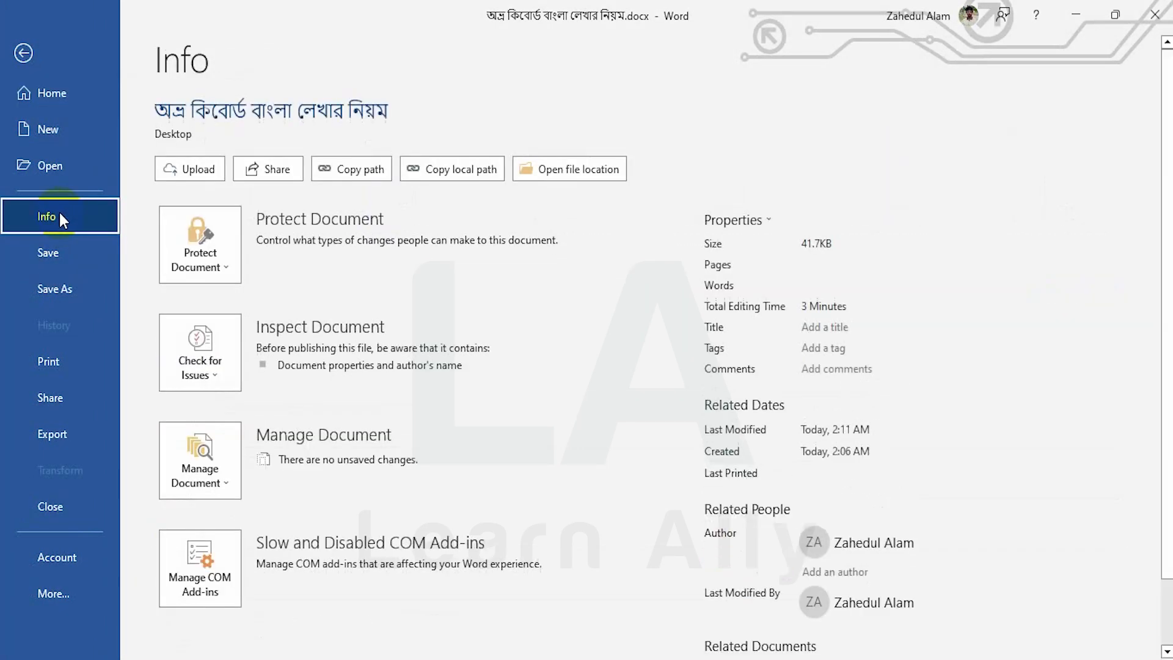
left_click(192, 218)
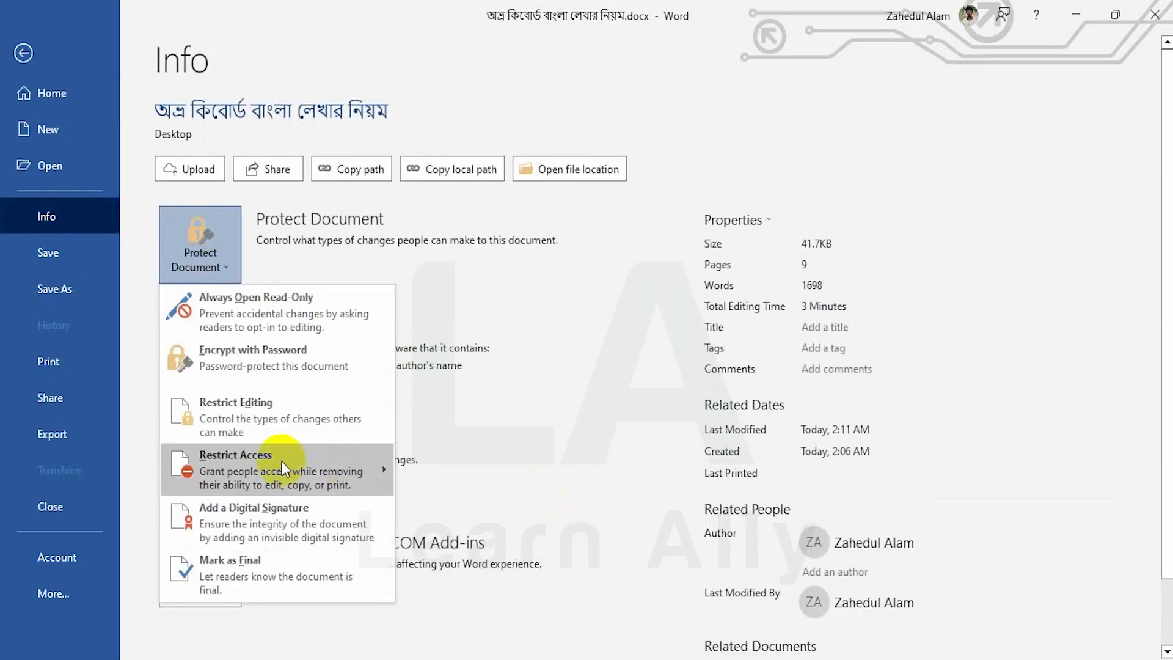
left_click(242, 415)
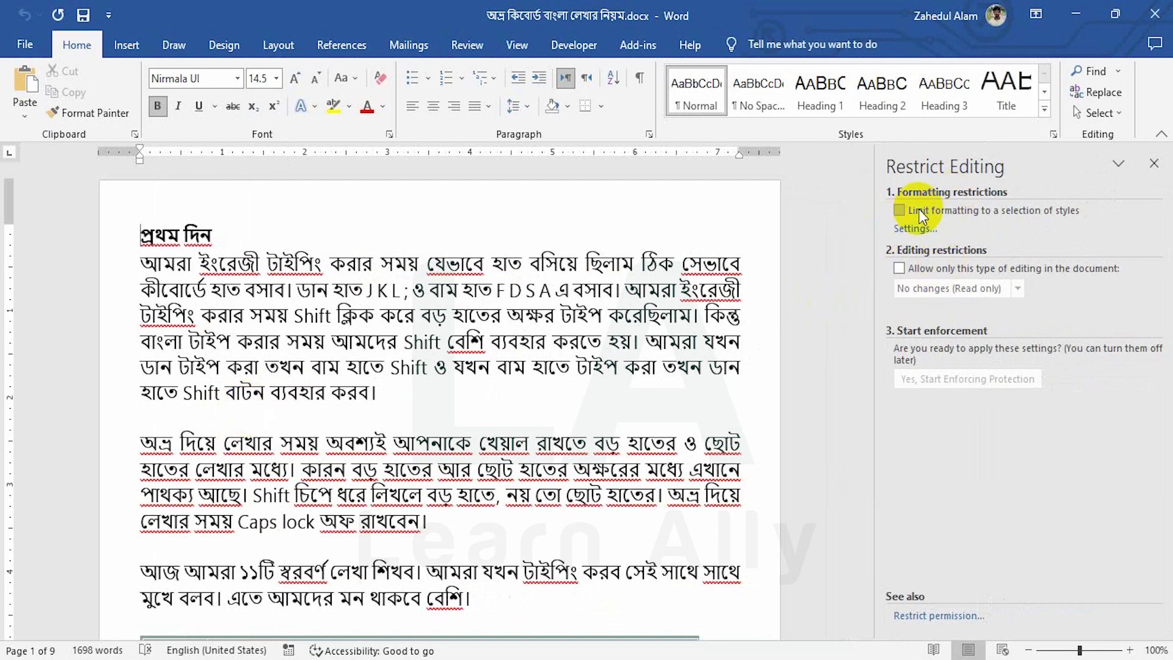
Limit formatting, allow only No changes (Read only), and add Everyone as an exception
left_click(899, 210)
left_click(898, 269)
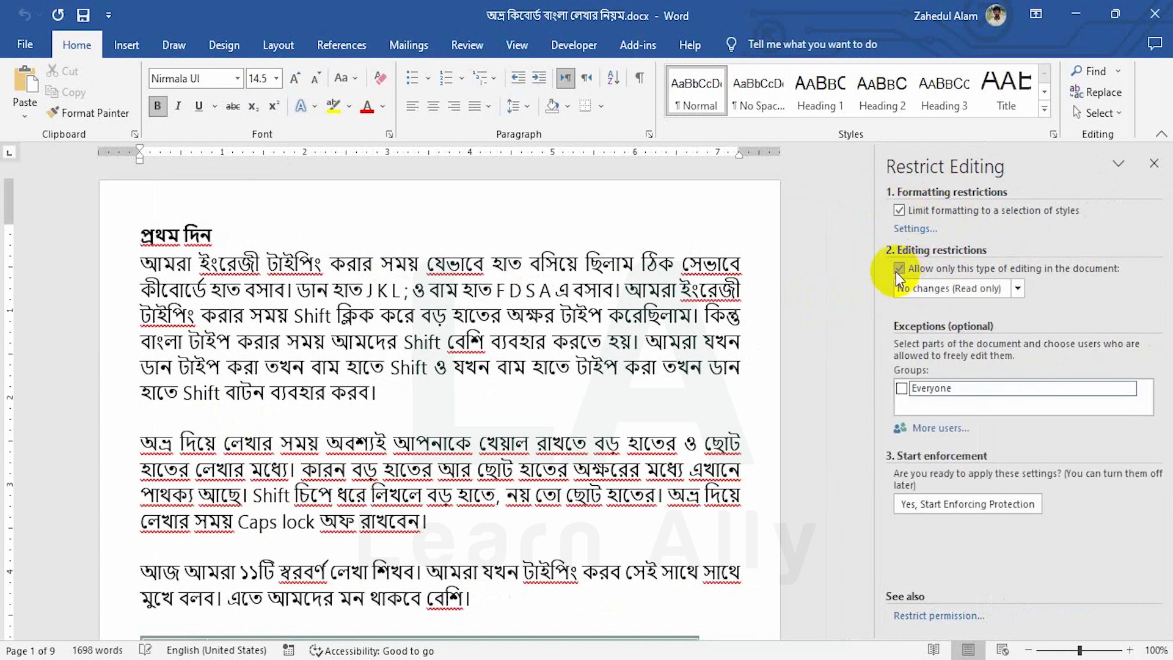
left_click(900, 389)
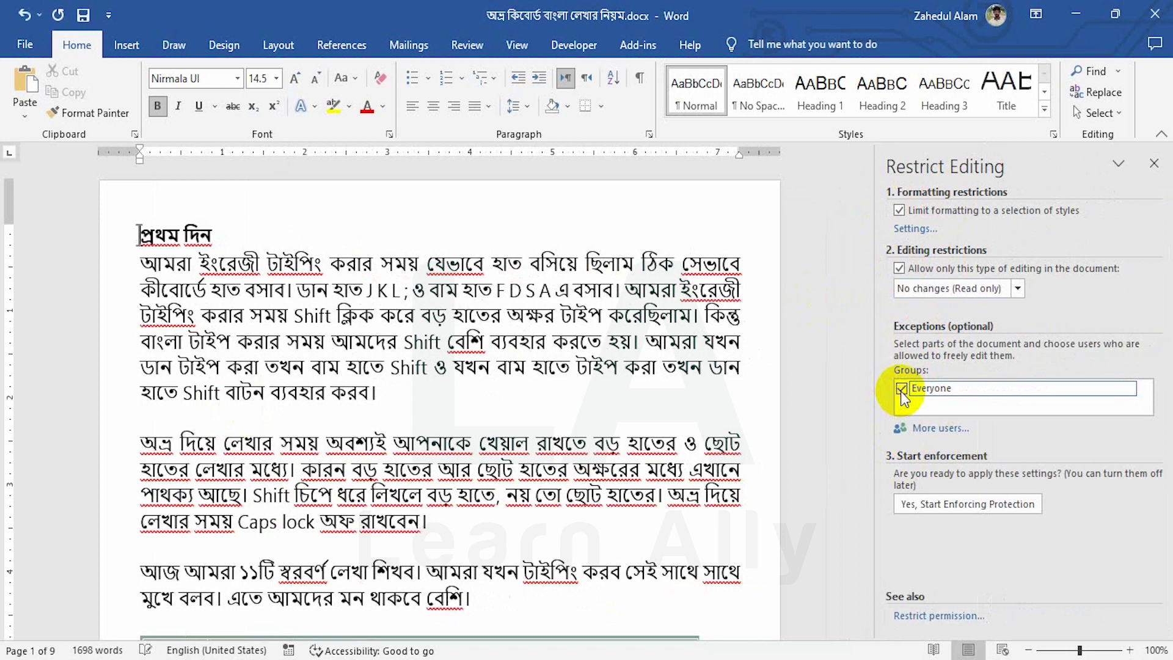
Start enforcing protection, entering and confirming a protection password
left_click(959, 510)
left_click(685, 308)
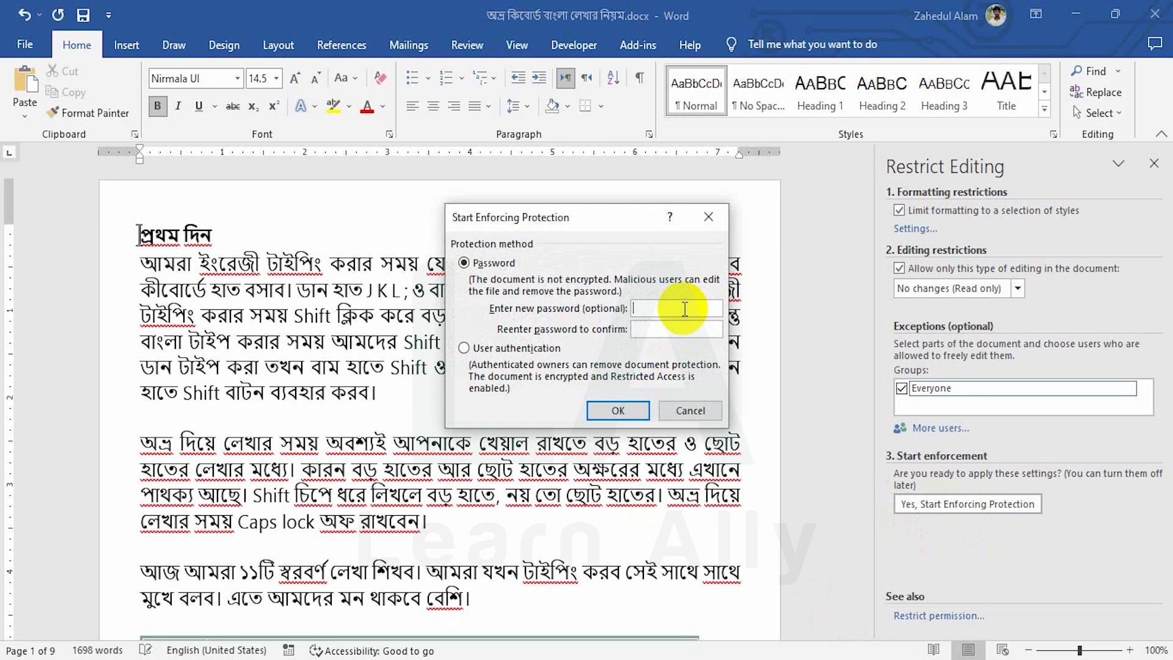
type("123")
left_click(654, 330)
type("123")
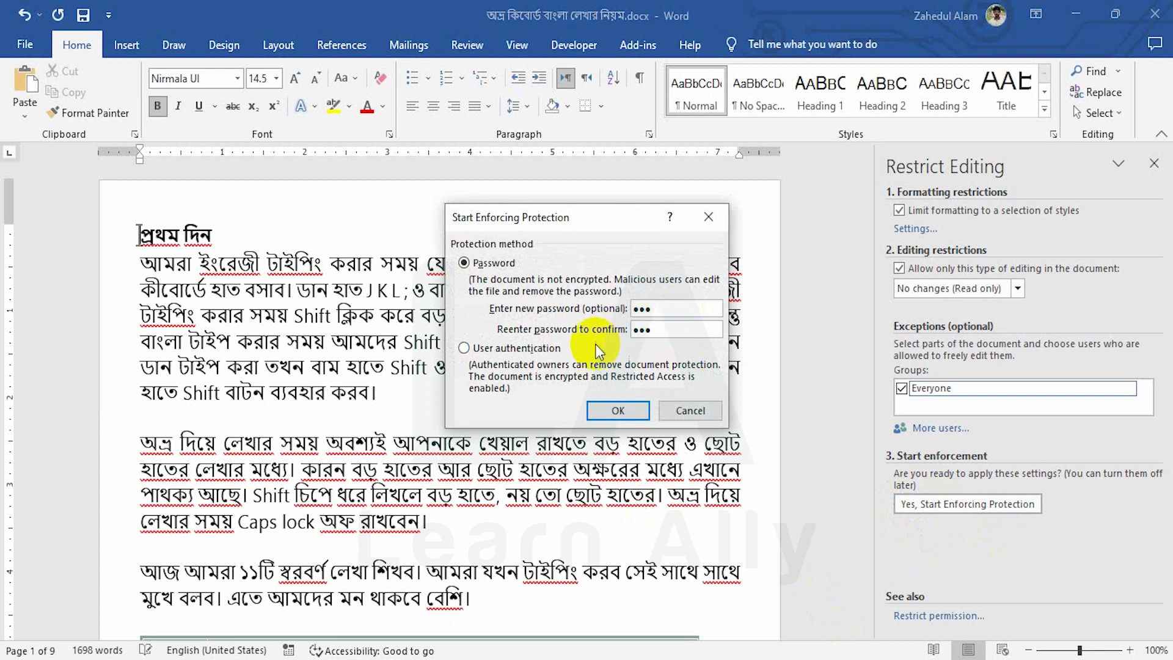
left_click(609, 412)
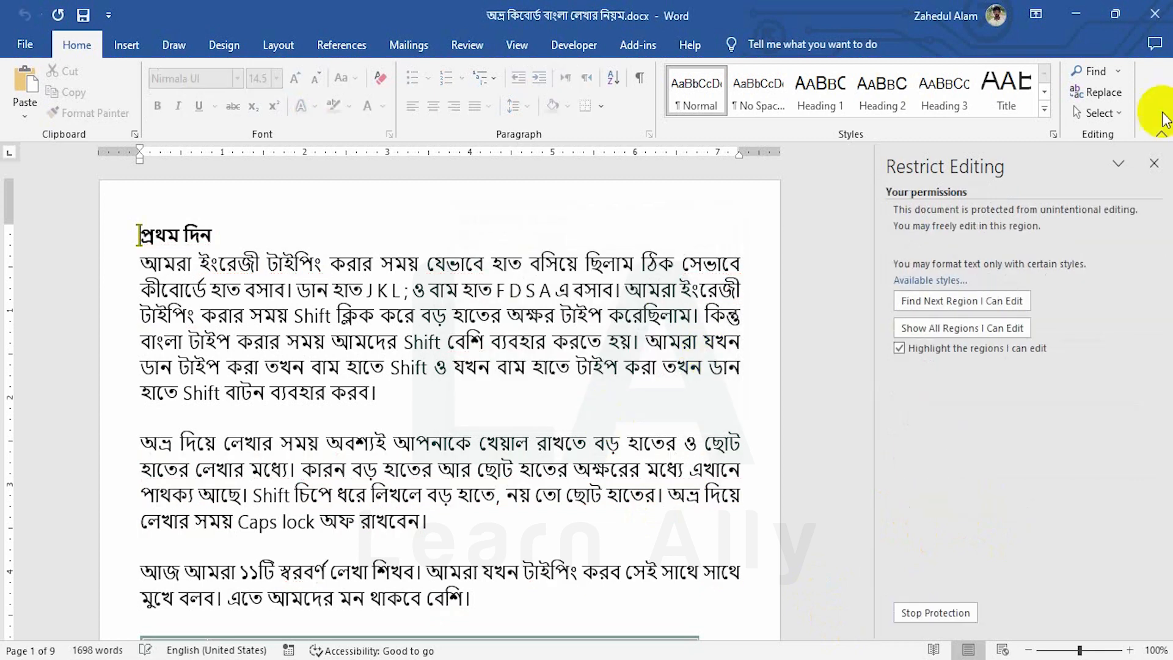
Save and close the protected Bengali document, then reopen it from the recent files
left_click(1153, 163)
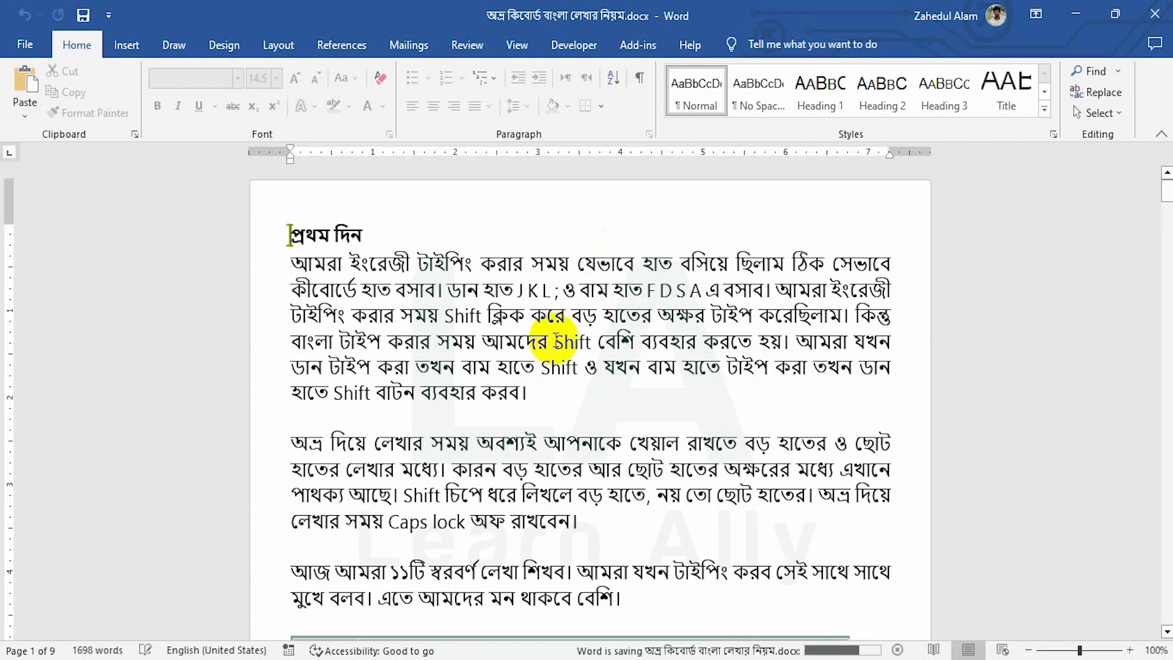
key("ctrl+w")
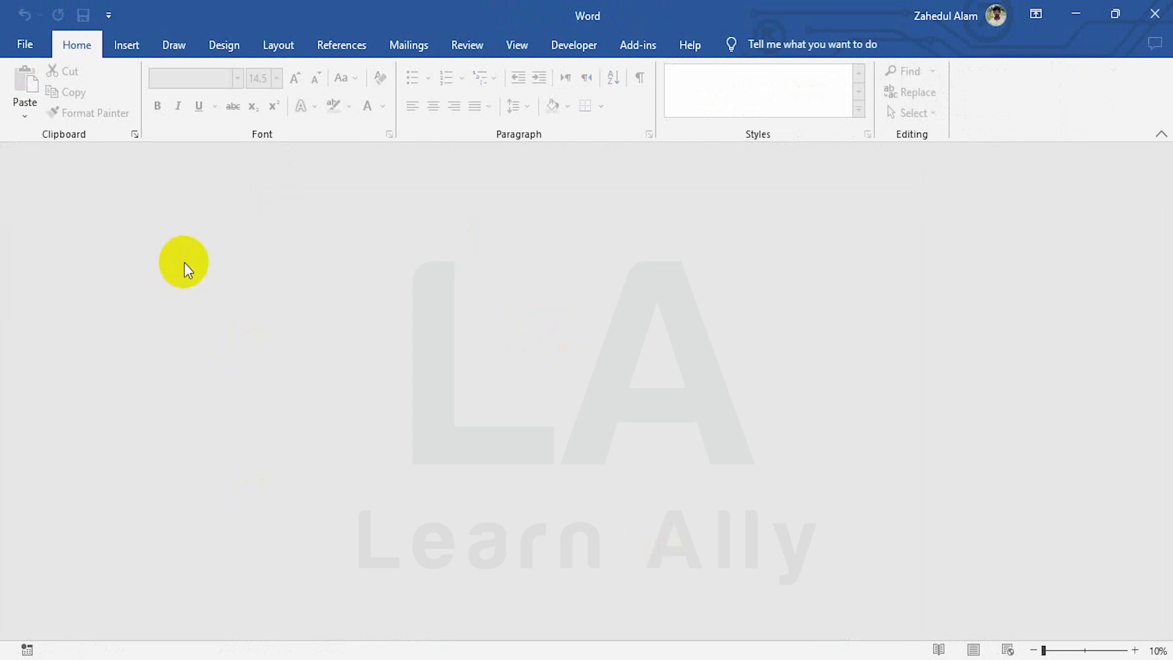
key("ctrl+o")
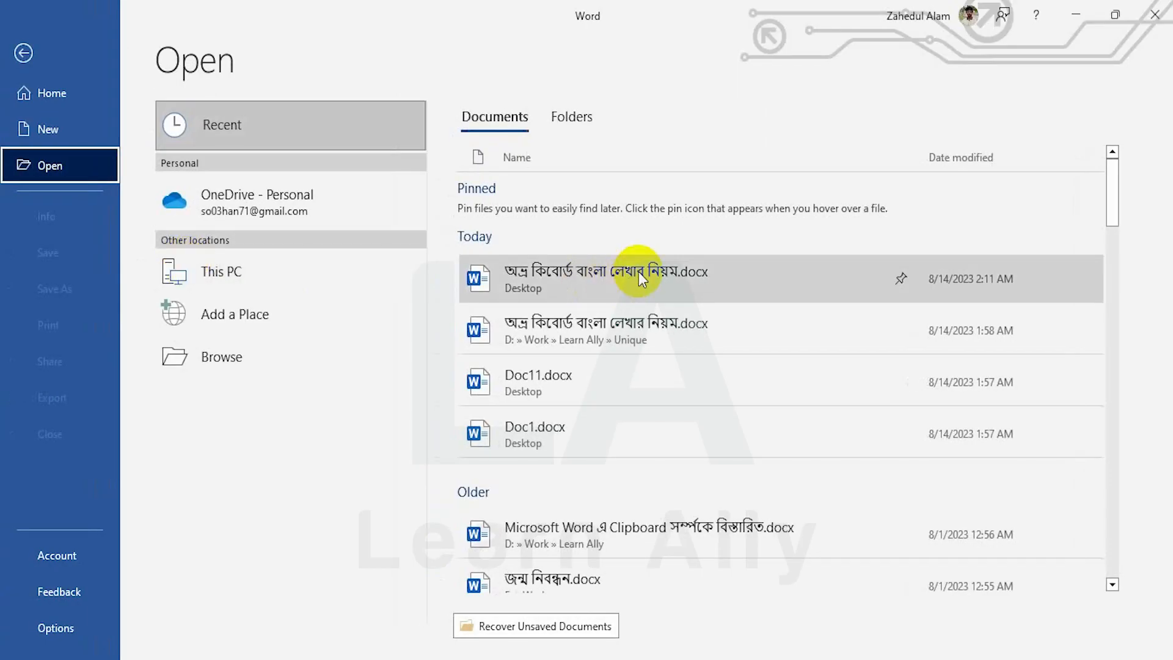
left_click(639, 271)
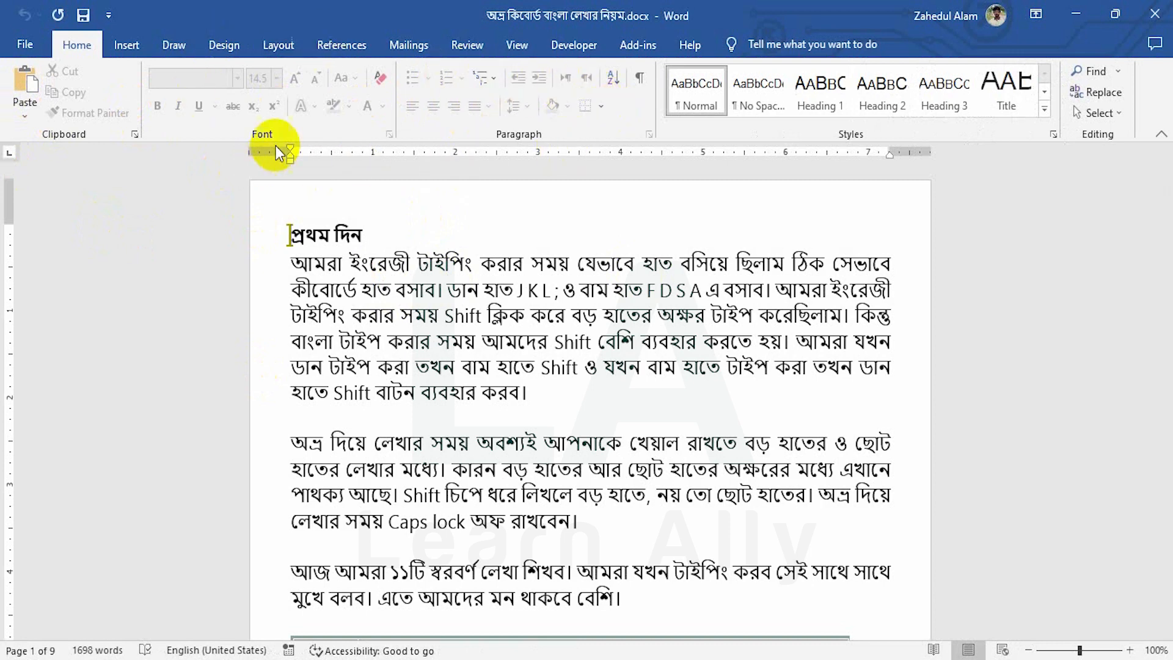
Try deleting text in the second line and at the paragraph end; Word reports it locked
left_click(375, 290)
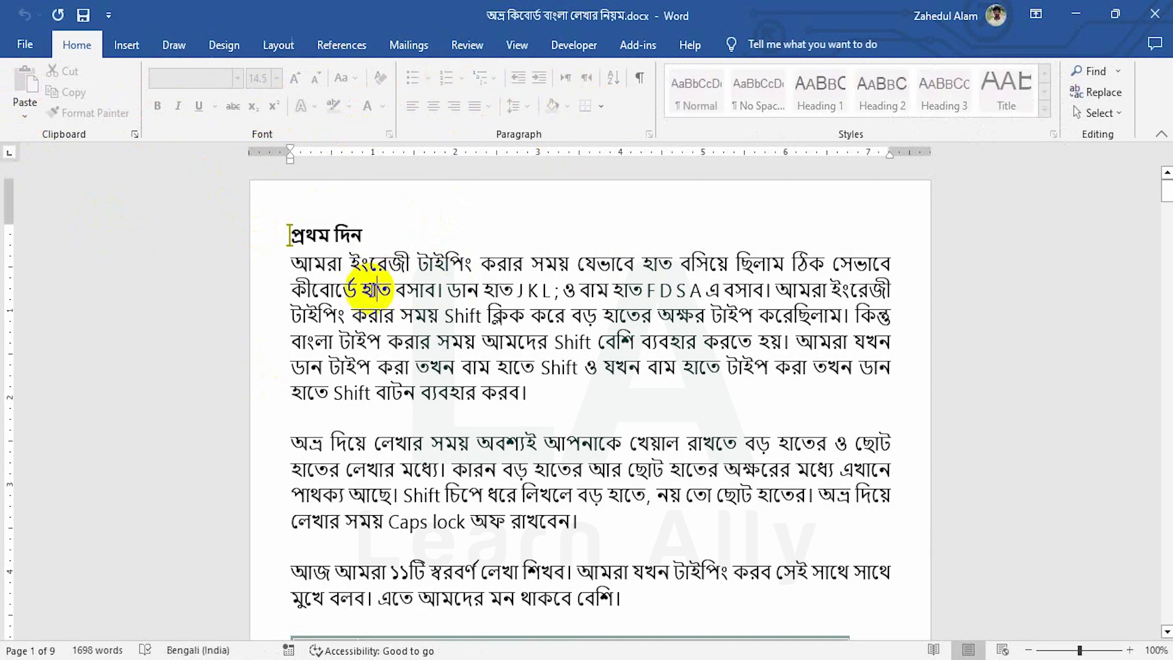
key("BackSpace")
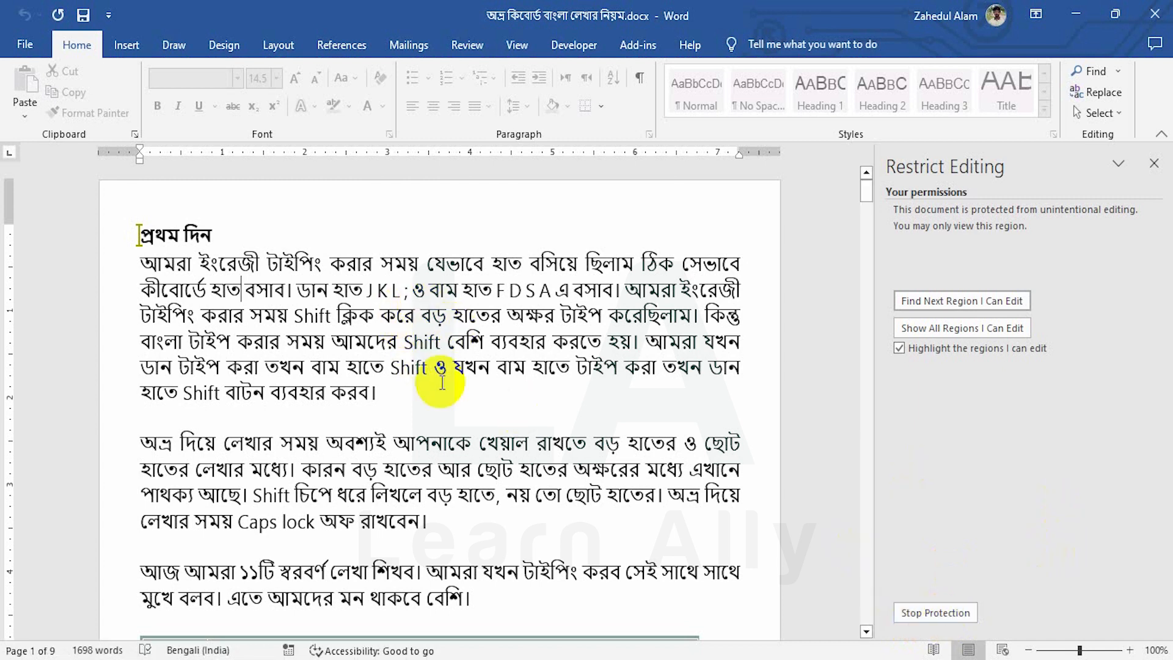
left_click(393, 396)
key("BackSpace")
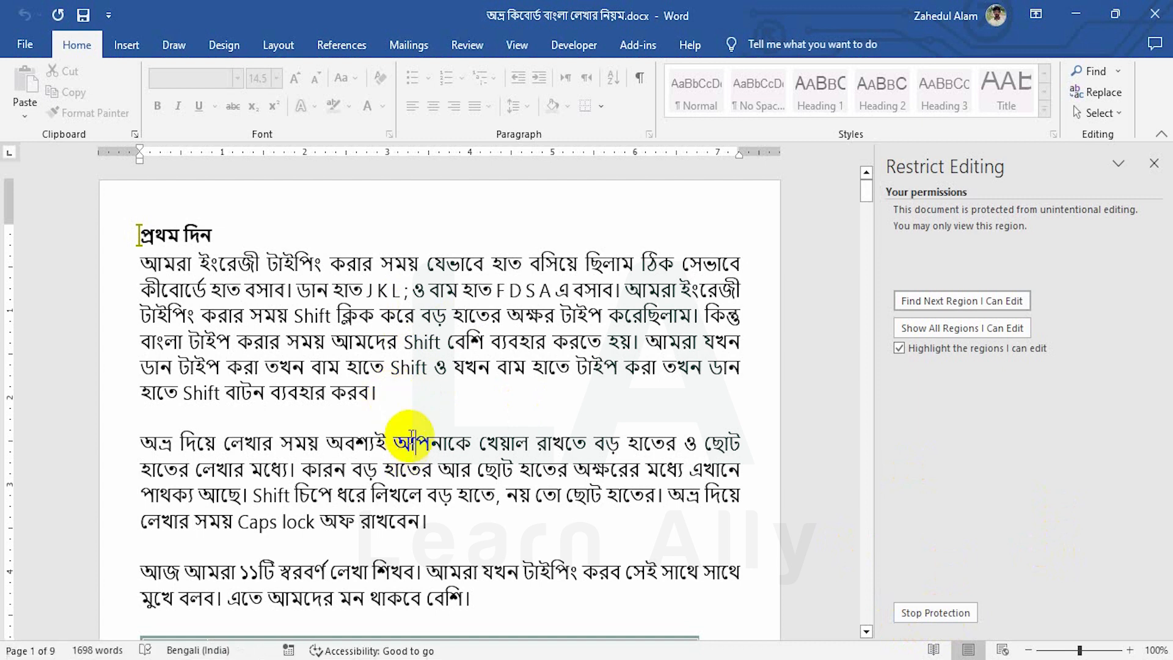
key("BackSpace")
key("BackSpace")
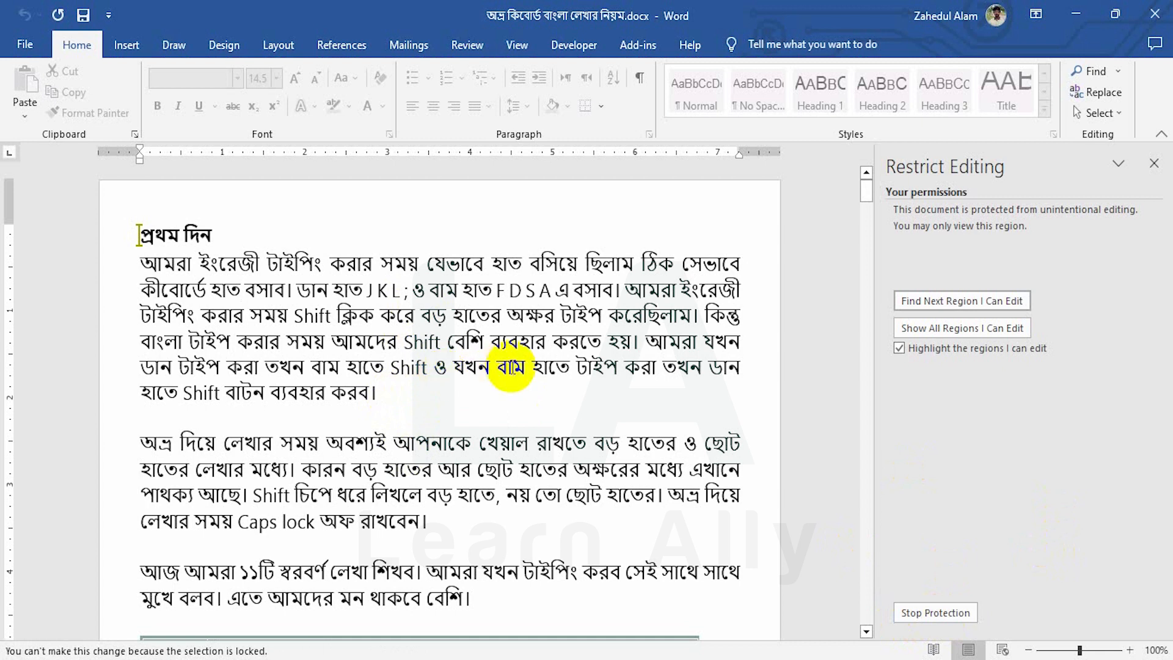
Unprotect with the password, add 'Learn ally' below the first paragraph, and show File Home
left_click(915, 616)
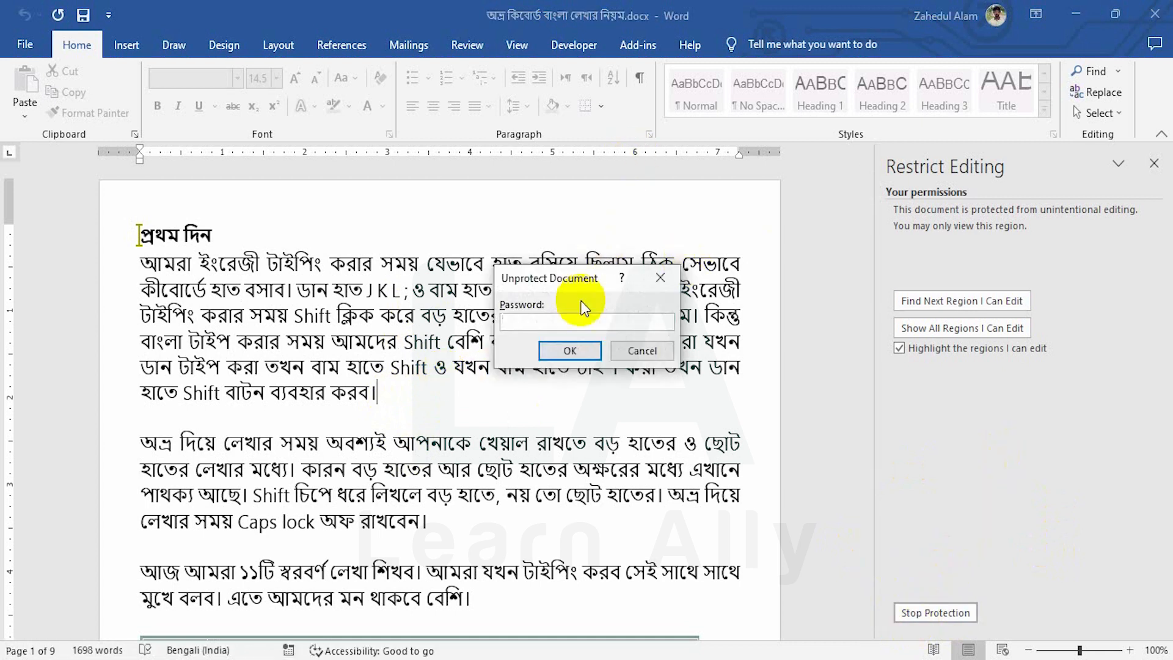
left_click(563, 324)
type("•••")
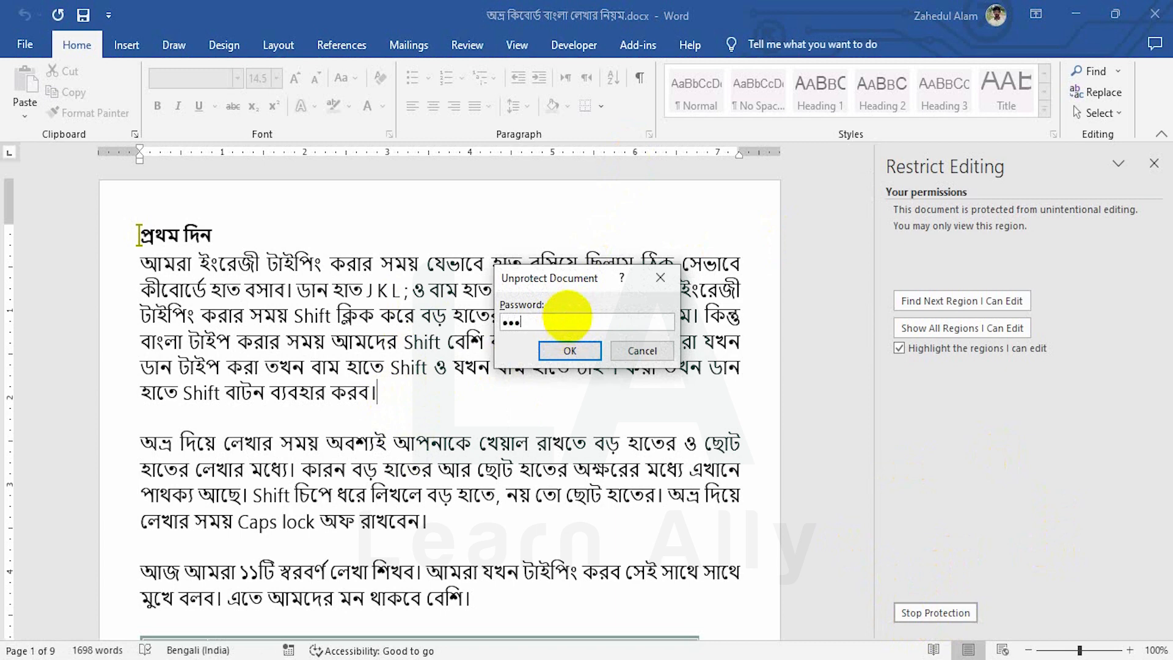
left_click(569, 350)
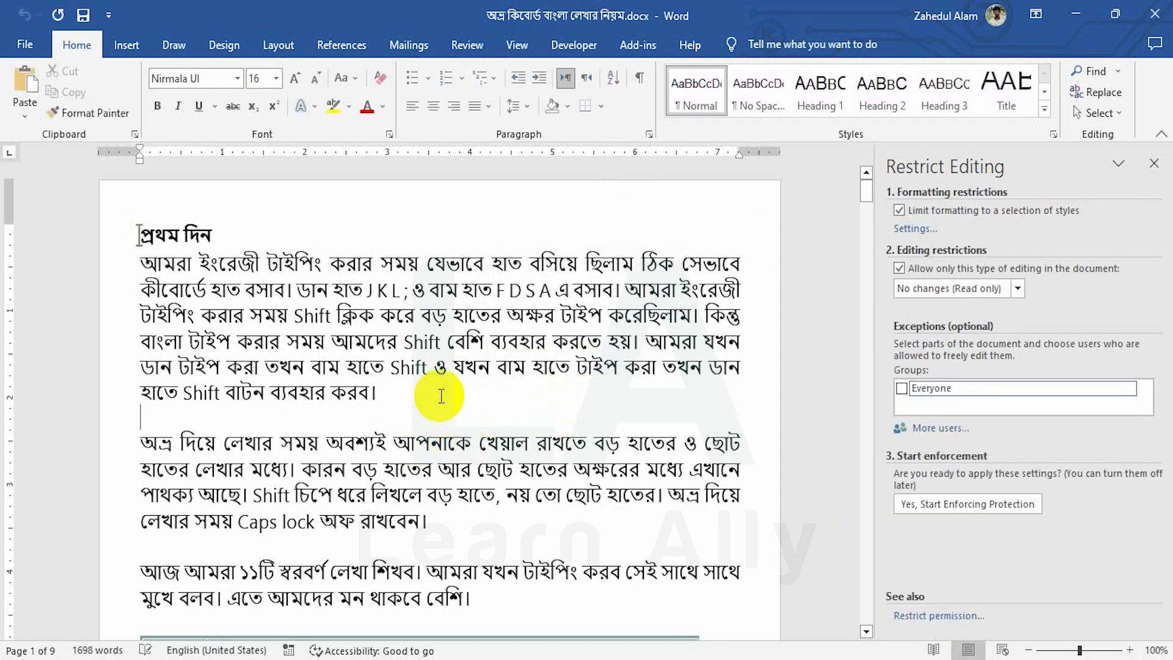
type("Learn all")
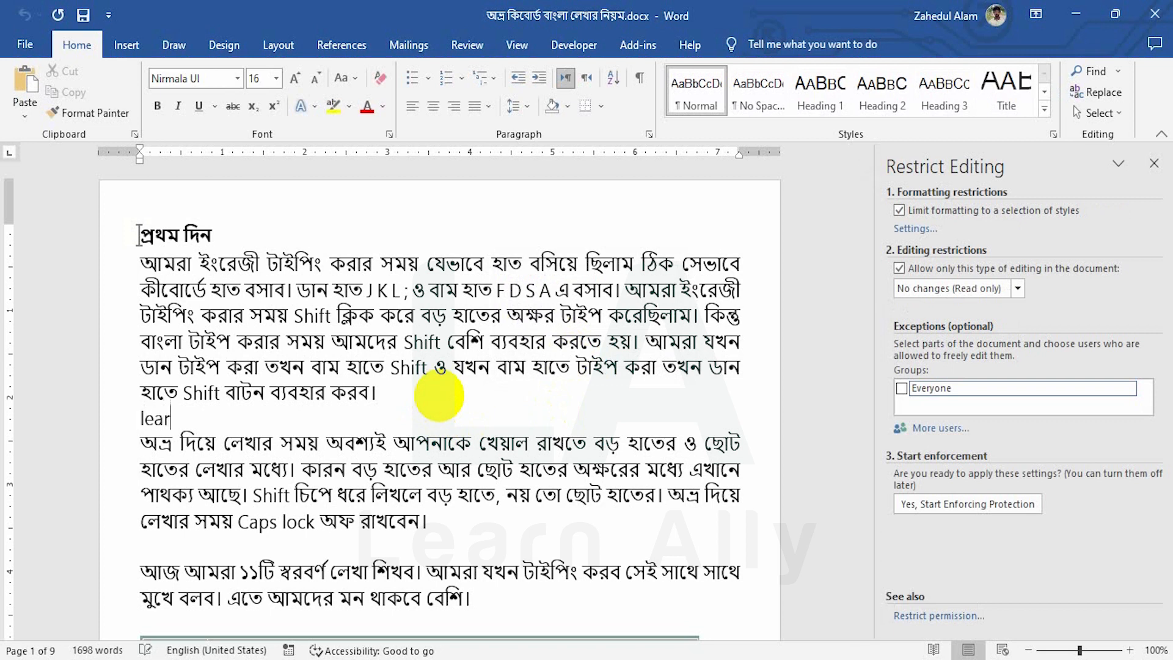
type("y")
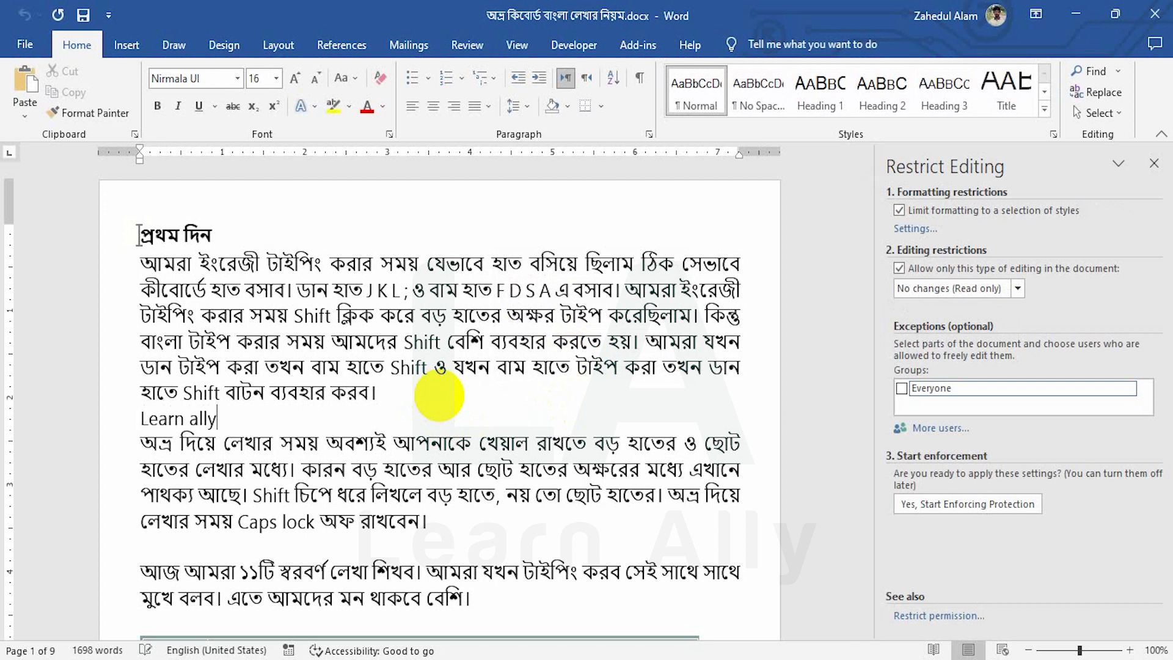
left_click(31, 47)
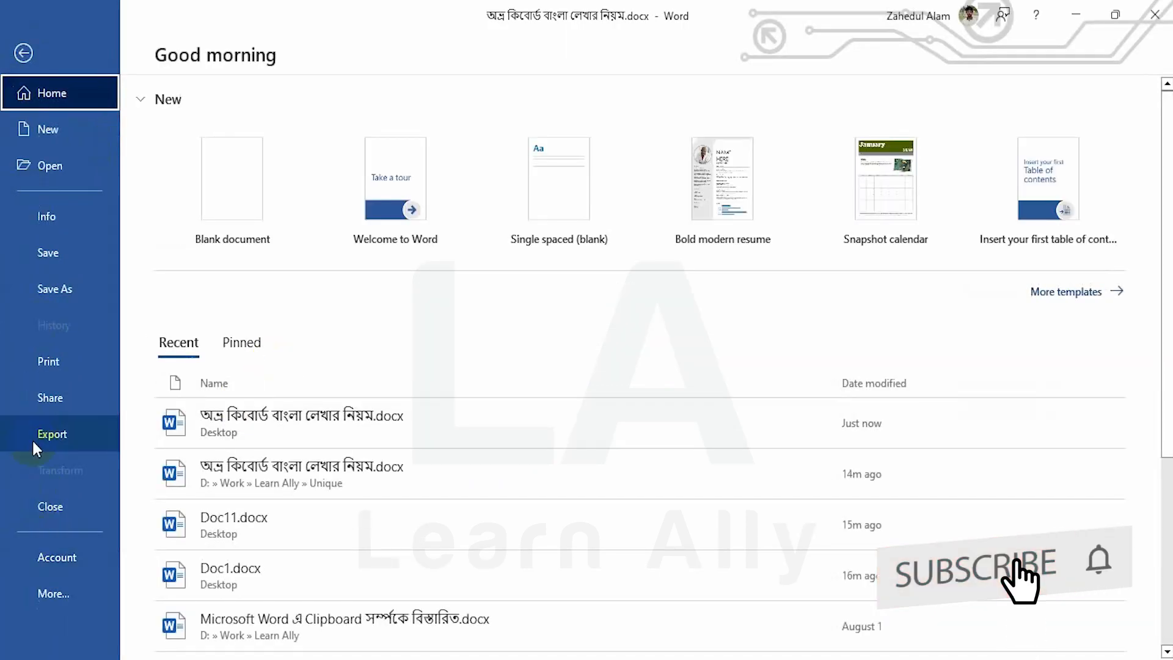